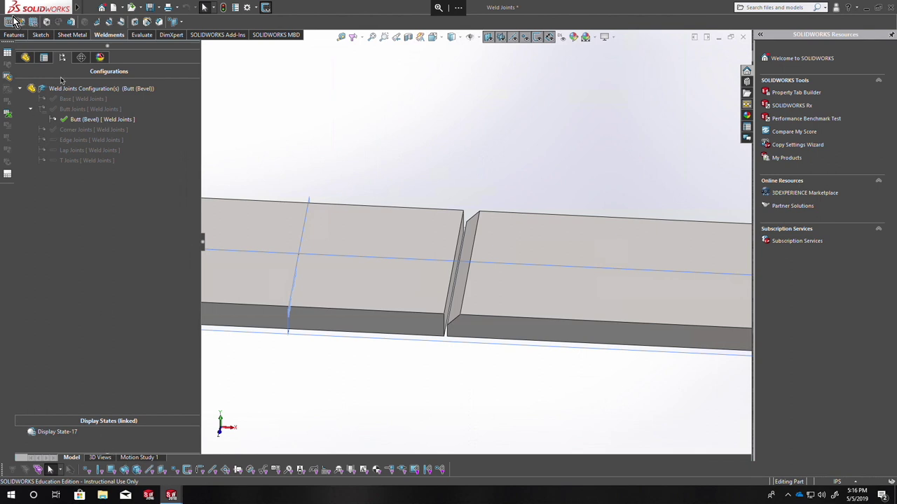
- Activate Base, Butt, Corner, Edge and Lap Joints configurations in turn, ending on T Joints
double_click(72, 100)
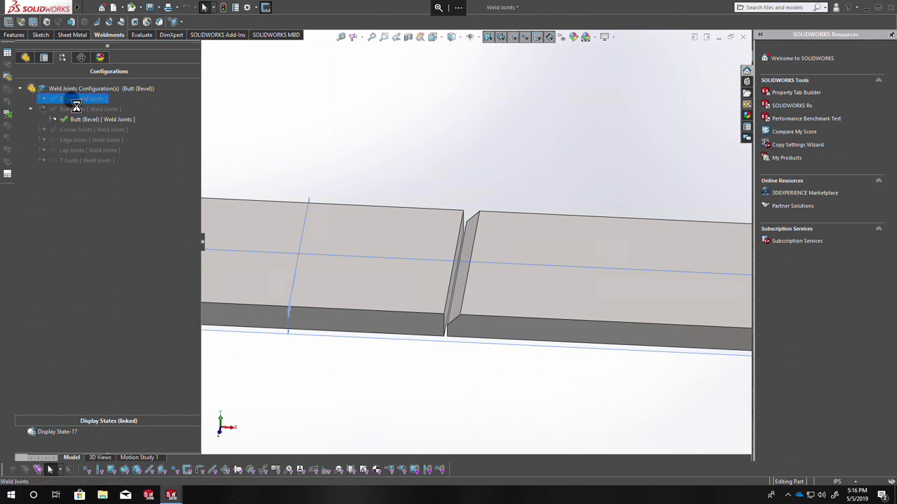
scroll(358, 184, "up", 3)
left_click_drag(82, 115, 81, 108)
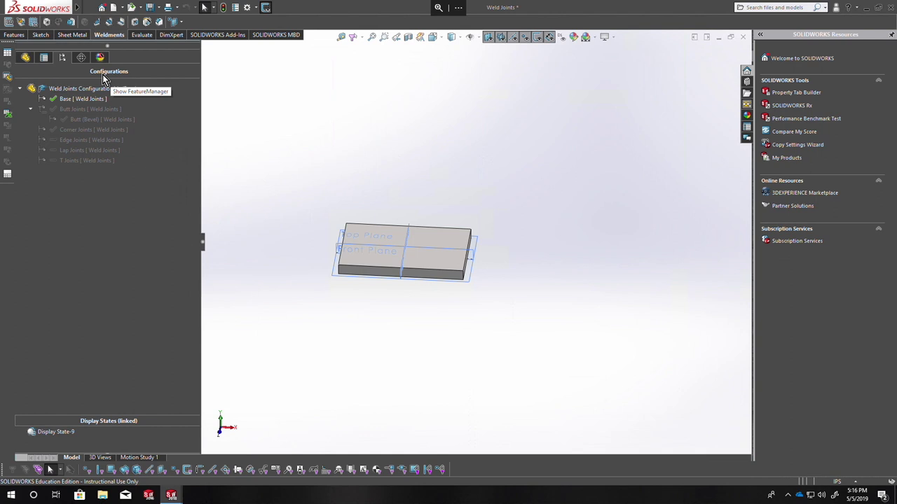
left_click(86, 111)
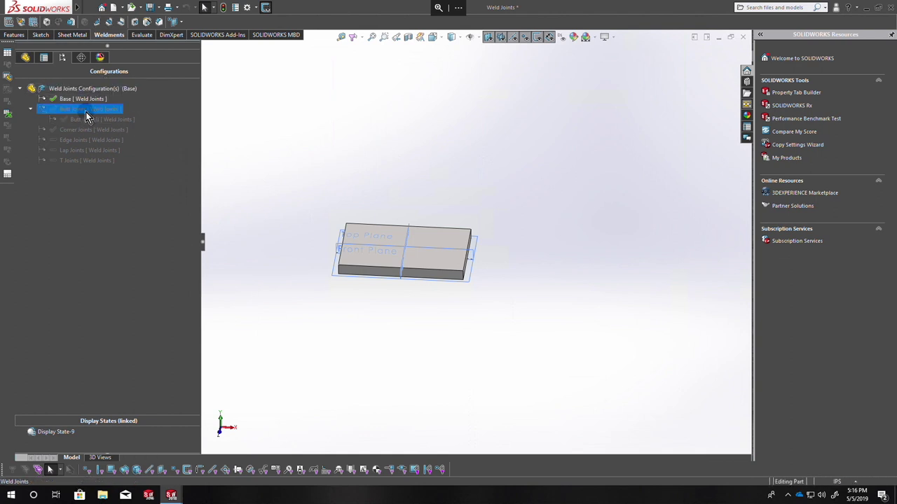
double_click(85, 130)
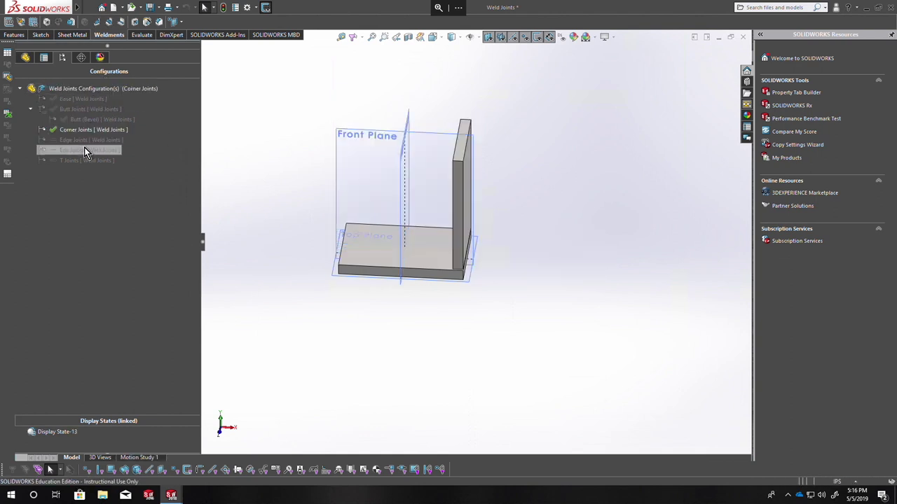
double_click(78, 140)
double_click(77, 151)
double_click(77, 160)
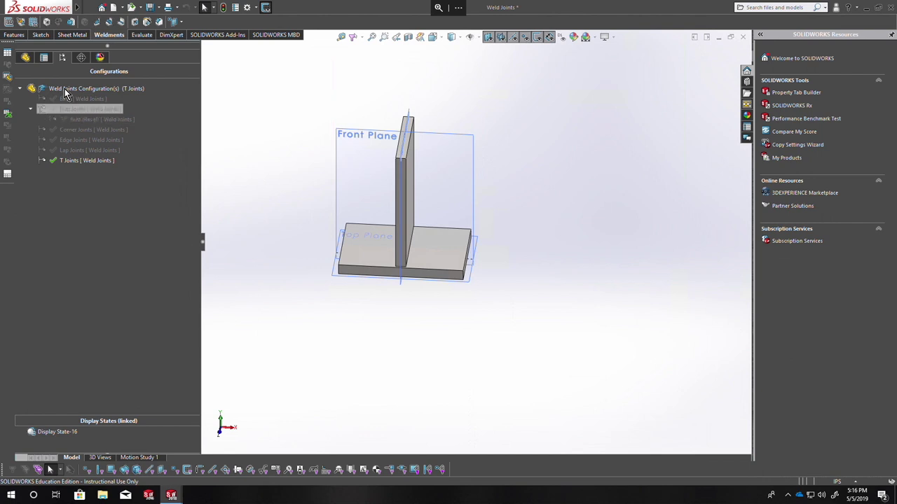
mouse_move(175, 5)
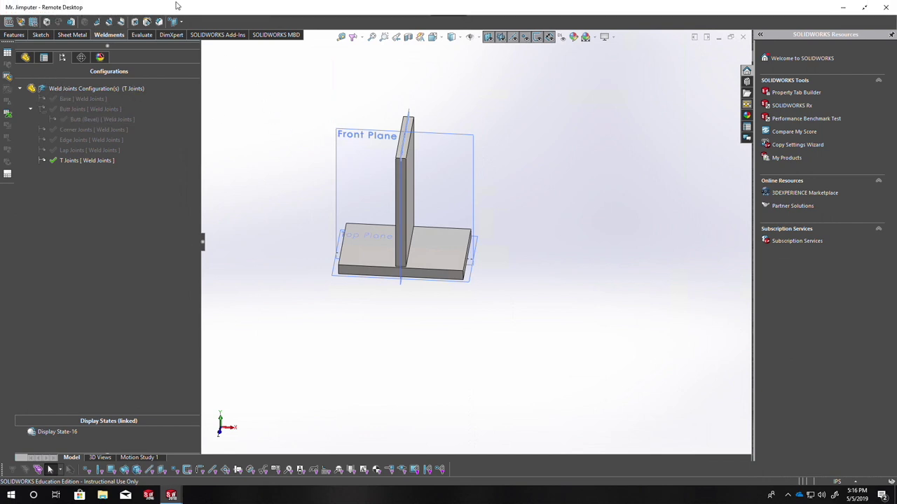
- Abandon a trial weld bead in isometric view and activate the Butt Joints configuration
left_click(123, 29)
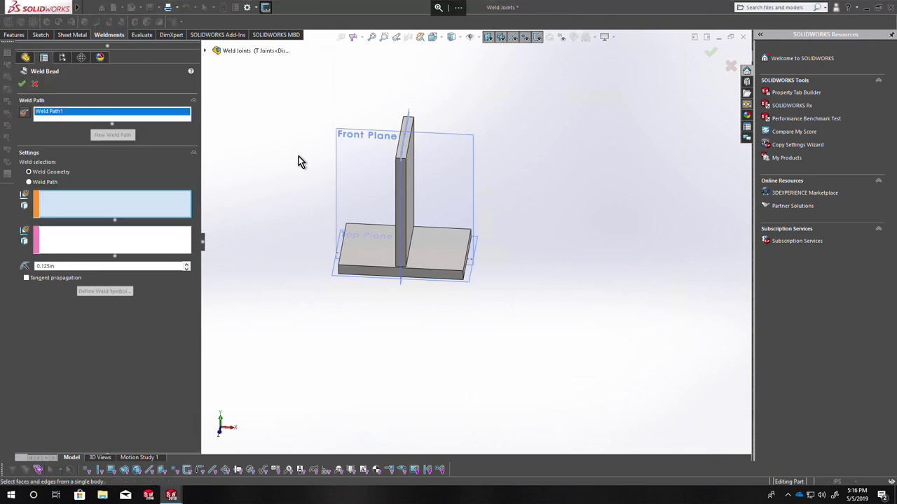
key("ctrl+7")
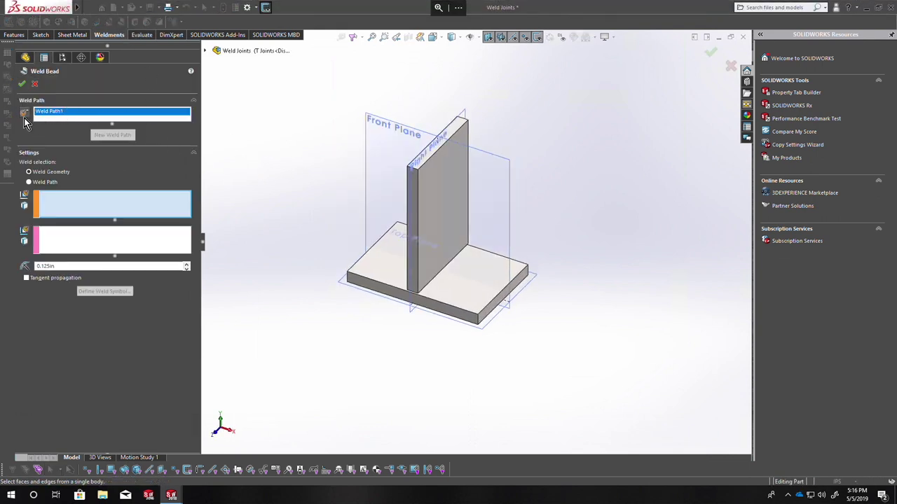
left_click(25, 114)
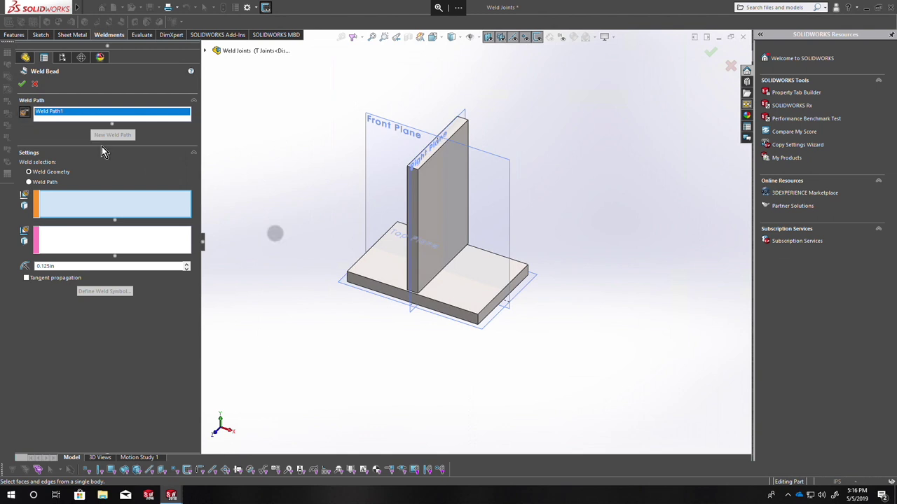
scroll(461, 323, "down", 4)
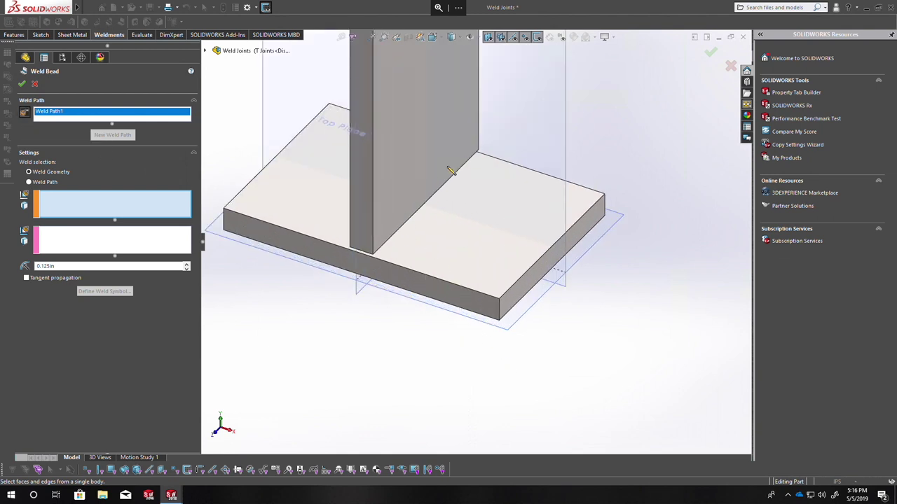
left_click(63, 58)
double_click(79, 110)
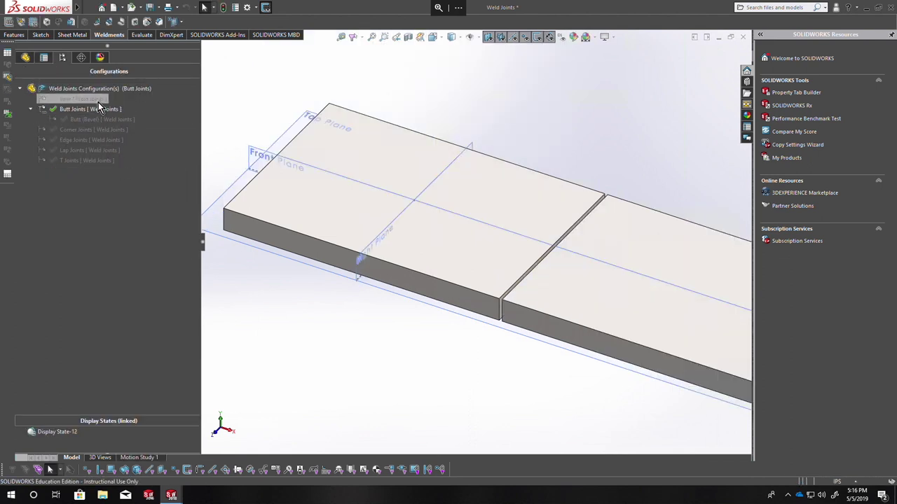
- Activate the Butt (Bevel) configuration, orbit to a flatter angle, and start a new Weld Bead
double_click(90, 118)
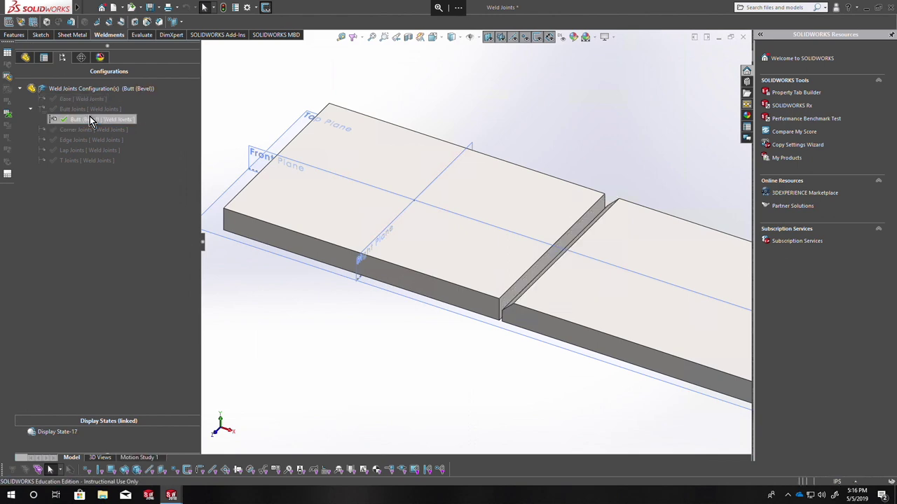
middle_click_drag(290, 194, 424, 185)
scroll(423, 185, "down", 5)
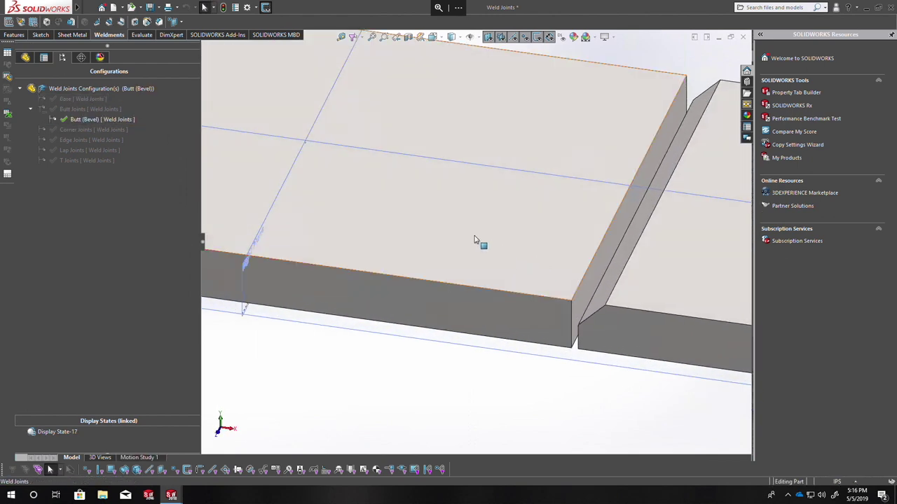
scroll(478, 244, "up", 2)
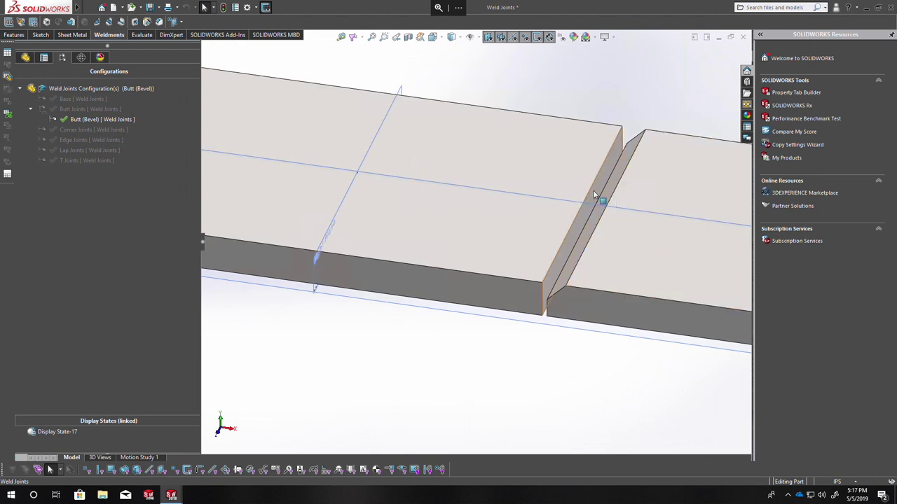
left_click(120, 26)
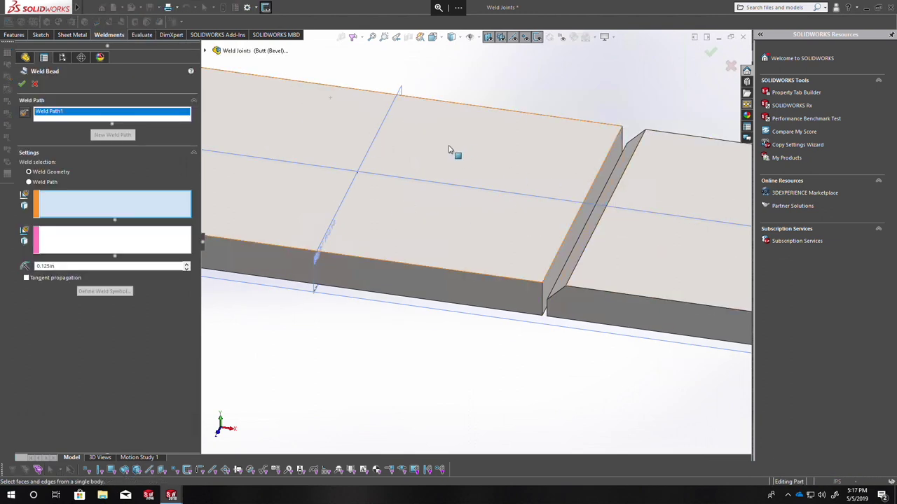
- Paint the weld along the bevel gap and add the gap face to the second face set
left_click(23, 114)
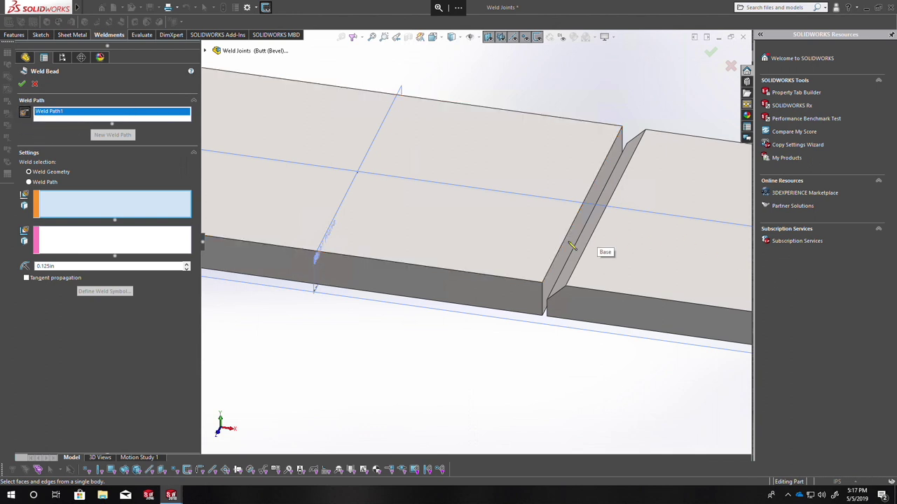
mouse_move(554, 261)
left_mouse_down()
mouse_move(586, 268)
mouse_move(584, 217)
mouse_move(616, 186)
mouse_move(606, 156)
mouse_move(626, 142)
mouse_move(628, 150)
left_mouse_up()
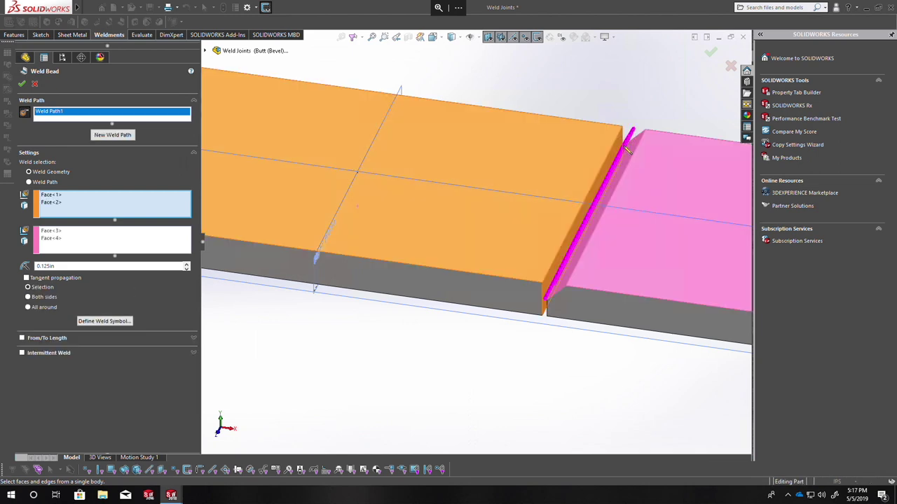
scroll(556, 284, "down", 3)
middle_click_drag(571, 270, 369, 285)
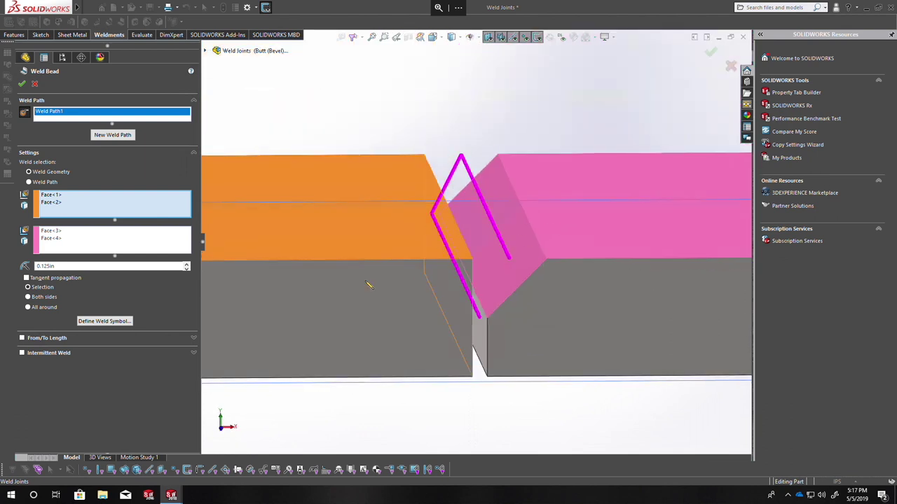
left_click(73, 246)
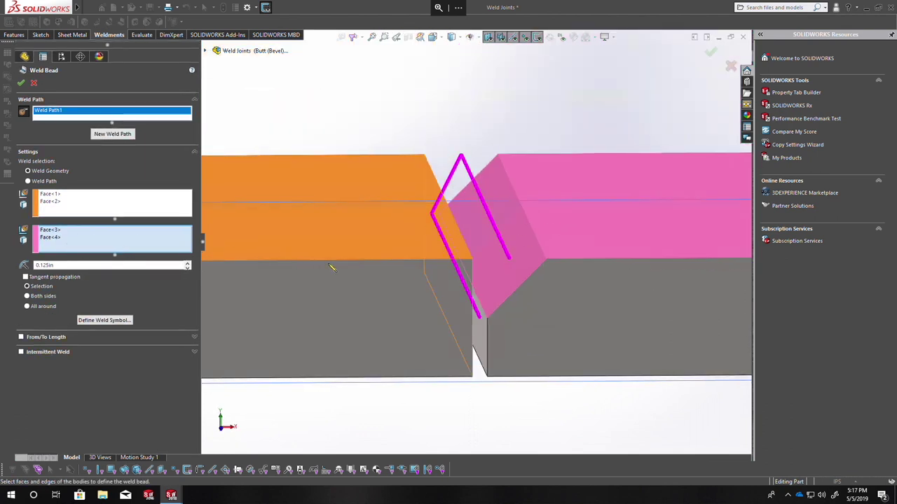
left_click(482, 326)
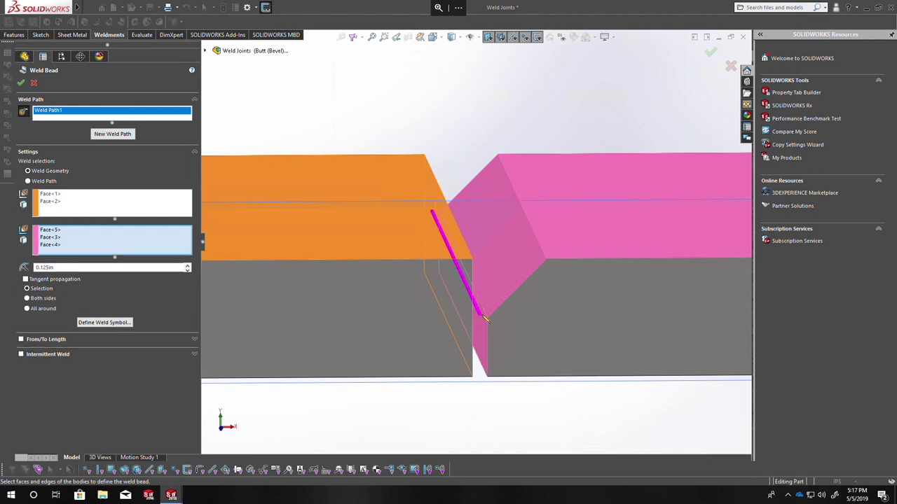
middle_click_drag(480, 289, 449, 274)
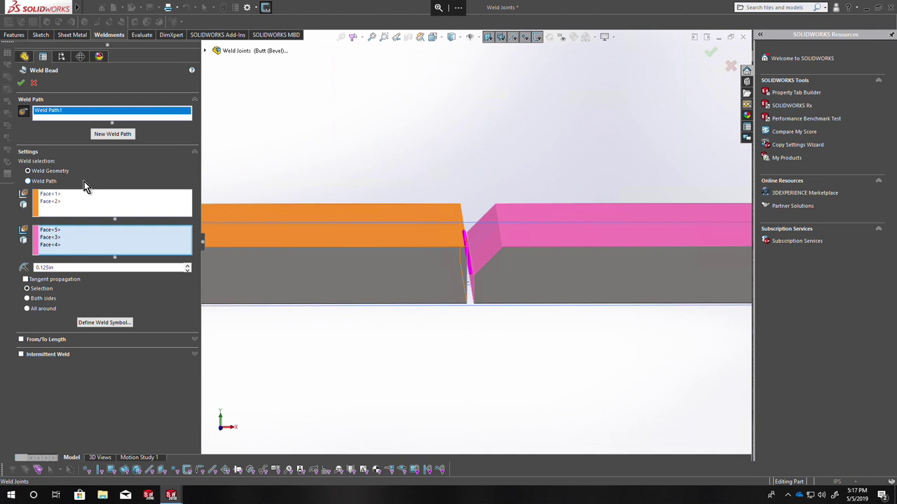
- Open the ANSI weld symbol settings, move the dialog aside, and check Around for an all-around weld
left_click(97, 325)
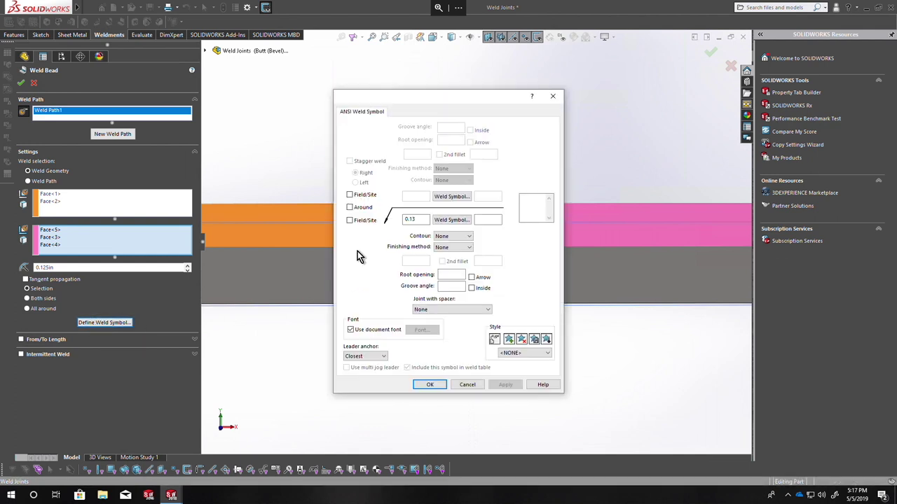
left_click_drag(392, 83, 300, 64)
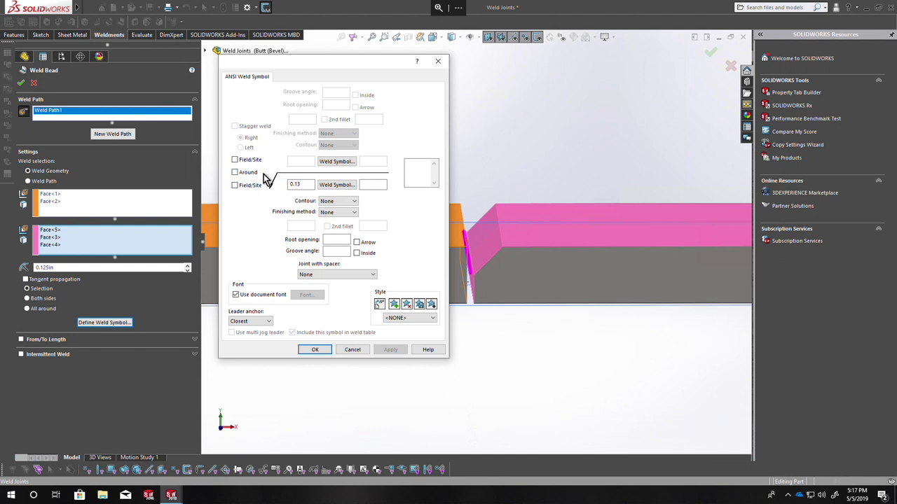
left_click(238, 173)
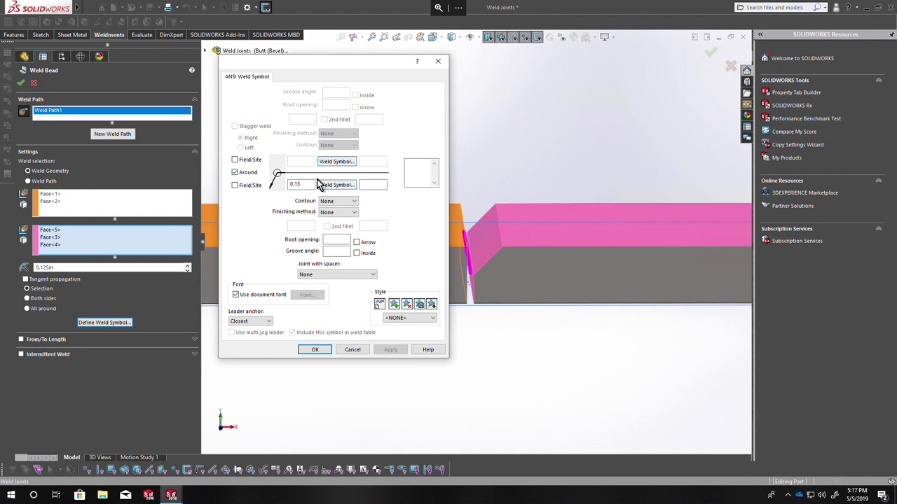
left_click(486, 259)
- Remove the all-around mark and leave the weld symbol without a Field/Site flag
left_click(235, 172)
left_click(235, 160)
left_click(233, 186)
left_click(234, 161)
left_click(250, 161)
- Select the 0.13 weld size and bring up the lower-side weld symbol choices
left_click(298, 184)
left_click_drag(309, 184, 288, 182)
left_click(347, 191)
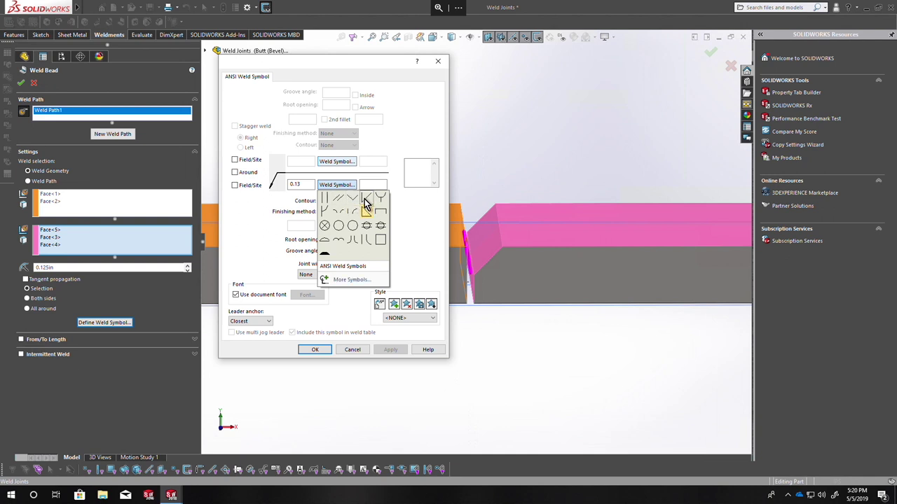
- Apply a bevel groove symbol on the upper side and place the 0.13 weld annotation on the bead
key("Escape")
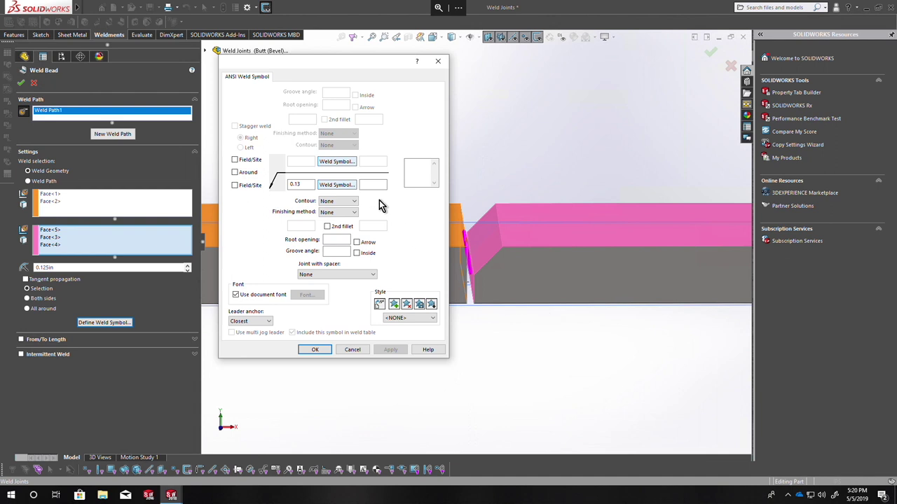
left_click(336, 161)
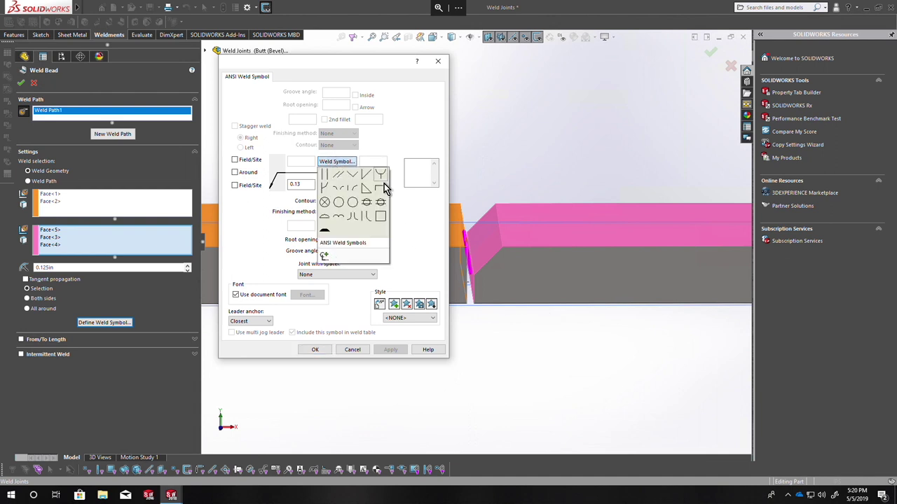
left_click(364, 179)
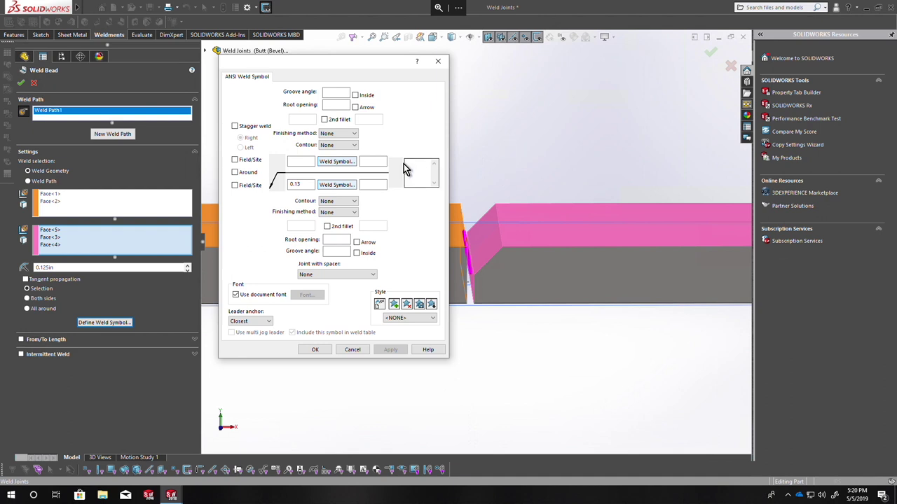
left_click(314, 350)
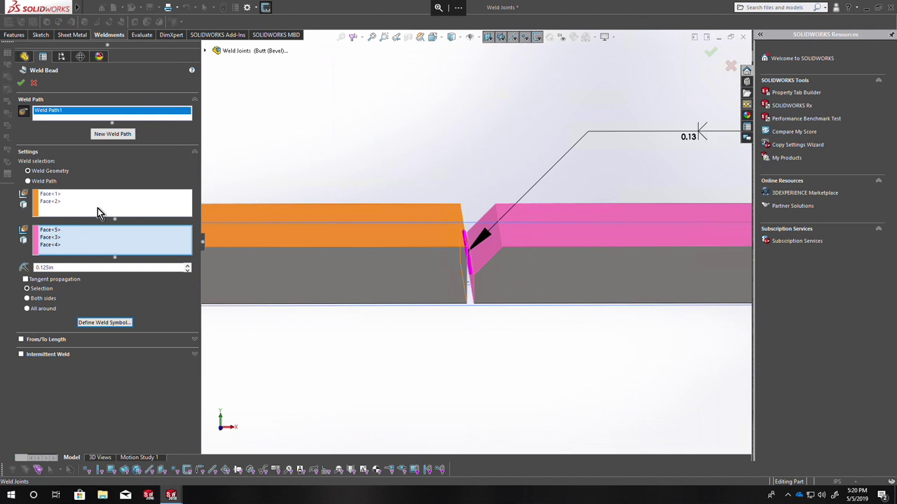
- Reopen the weld symbol, set the other-side symbol to none, and move the dialog lower left
left_click(116, 322)
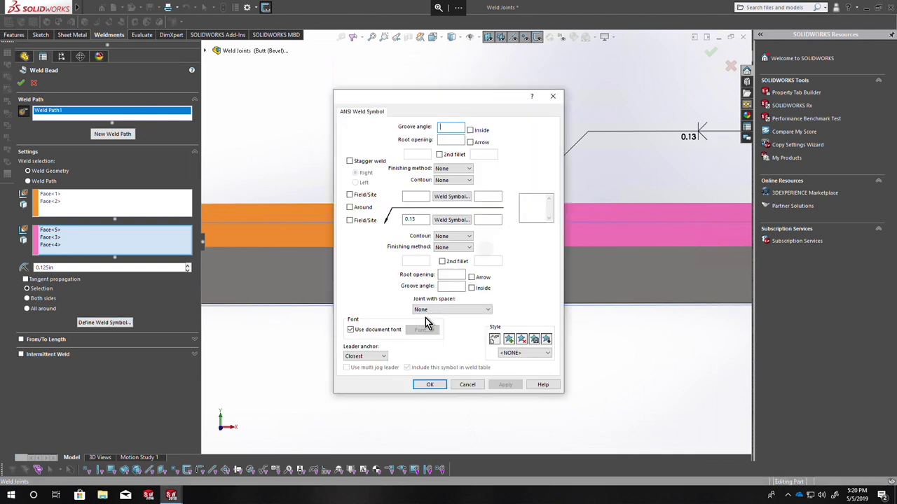
left_click(452, 197)
left_click(483, 217)
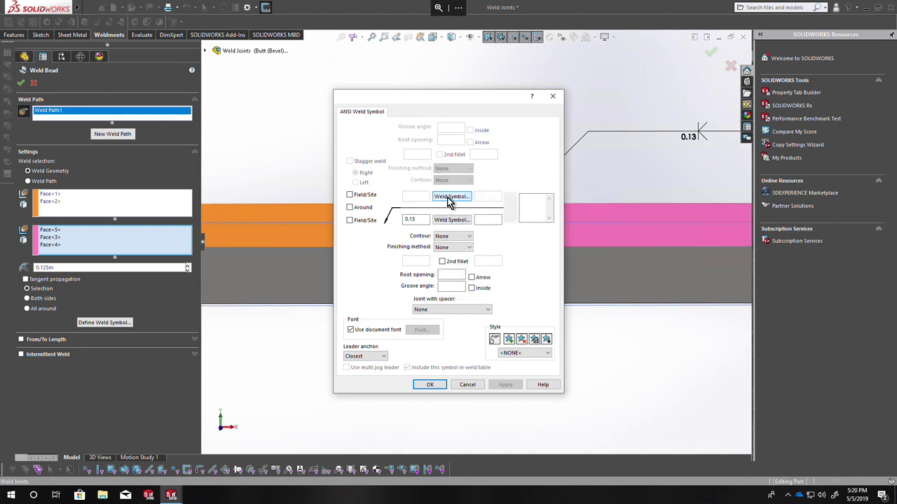
left_click(452, 196)
left_click(482, 216)
left_click(454, 197)
left_click(482, 218)
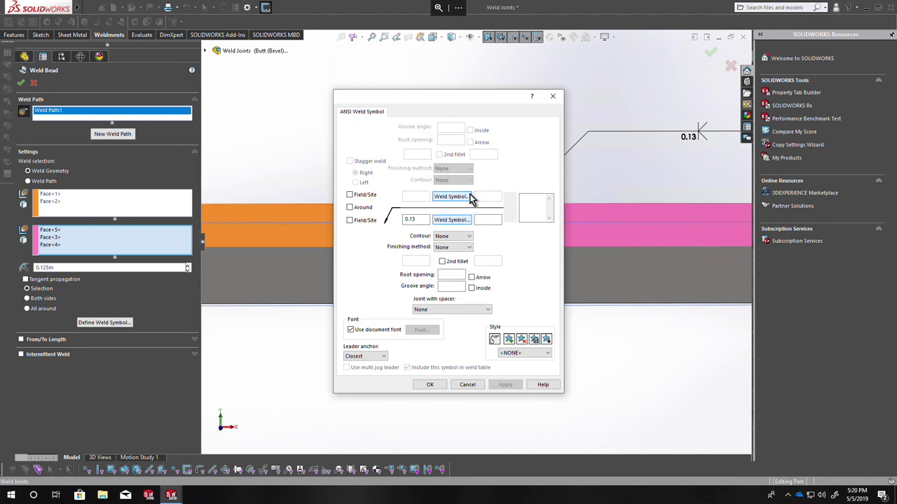
left_click(482, 219)
left_click_drag(443, 100, 286, 152)
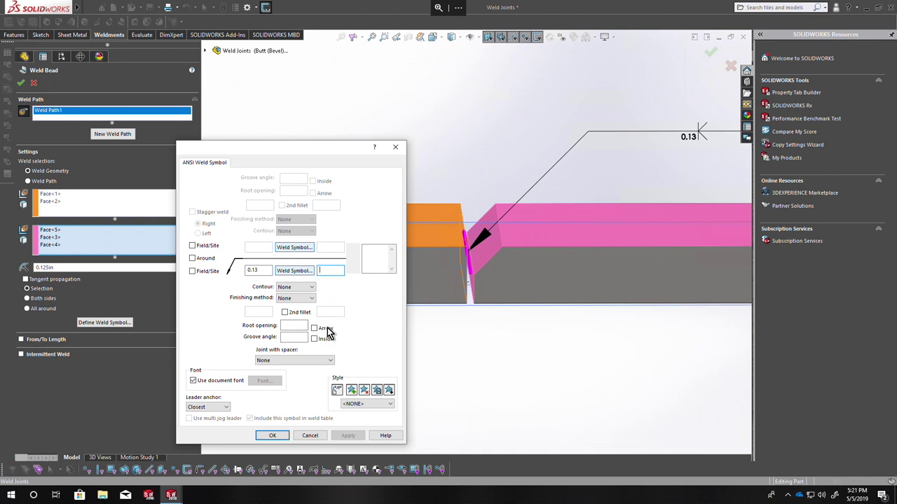
- Review the spacer and contour options, leaving contour at None
left_click(310, 361)
left_click(334, 308)
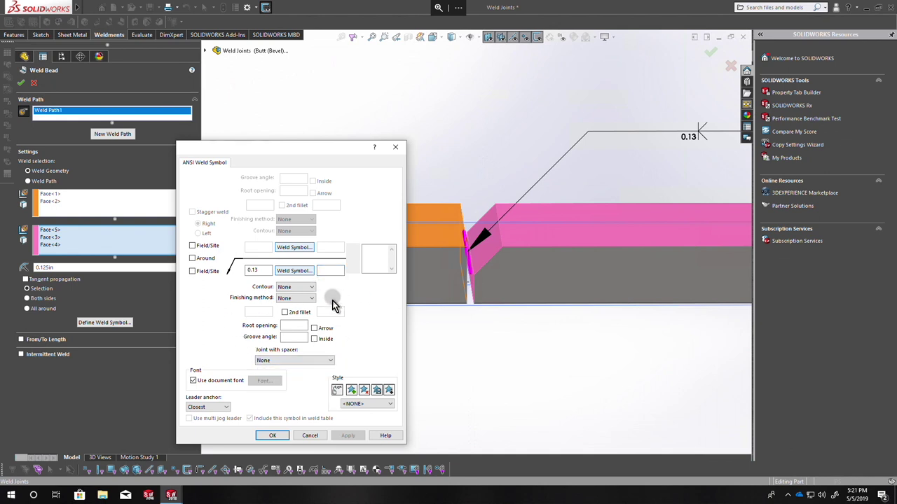
left_click(324, 271)
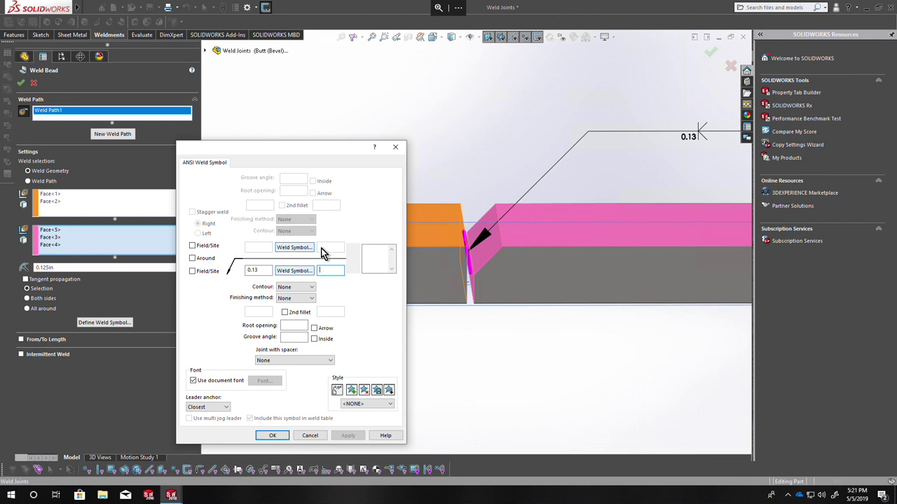
left_click(298, 289)
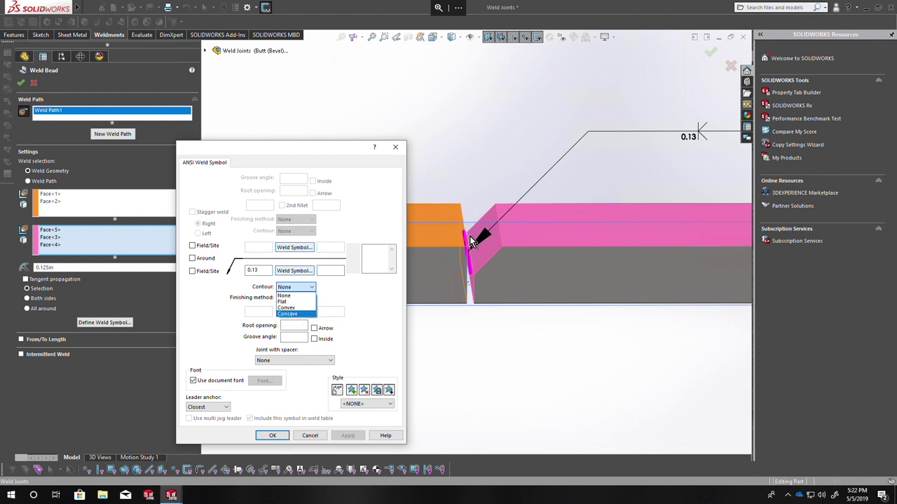
left_click(349, 298)
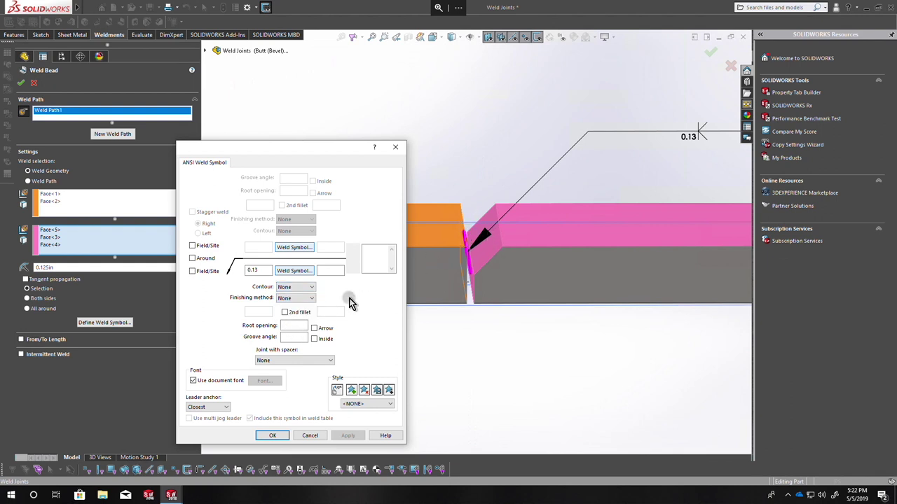
- Leave the finishing method at None and turn on the 2nd fillet option
left_click(281, 298)
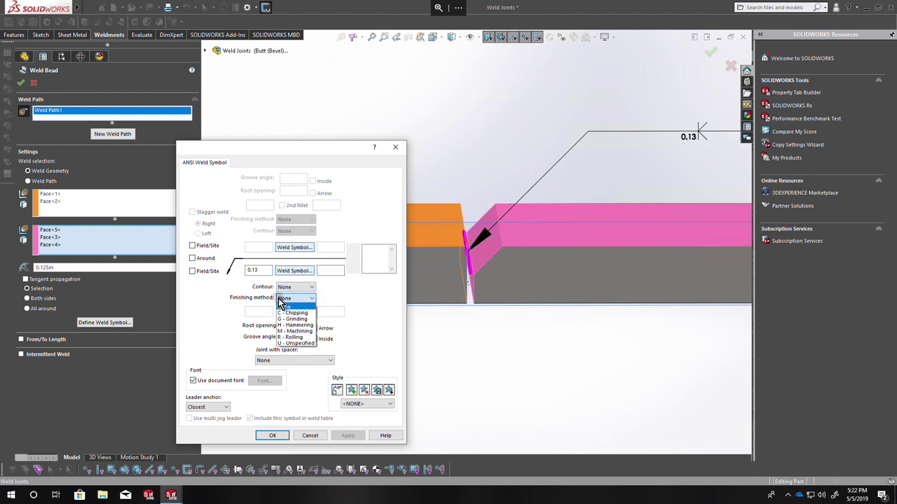
left_click(316, 336)
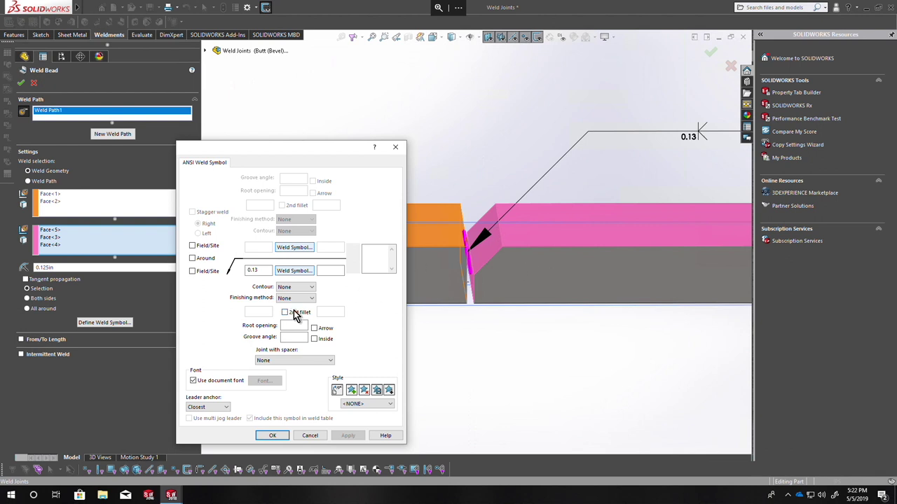
left_click(285, 312)
- Apply the weld symbol with the second fillet, then reopen the weld symbol definition
left_click(272, 435)
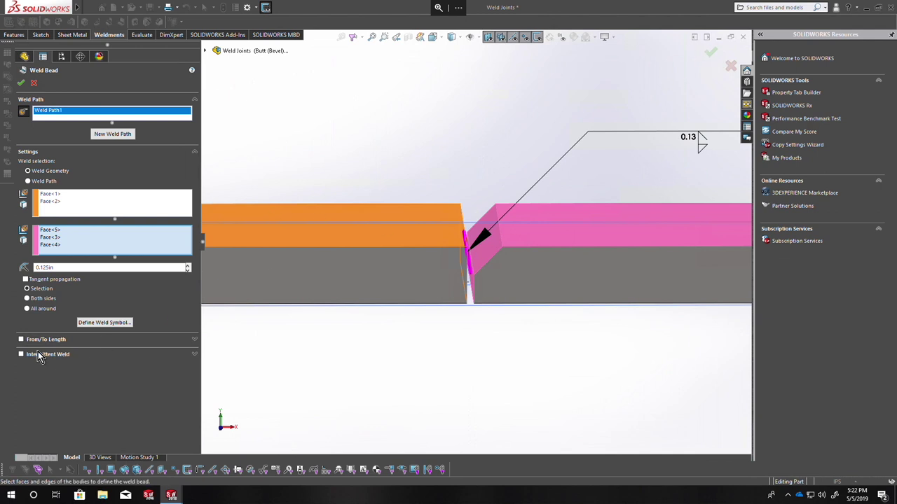
left_click(97, 322)
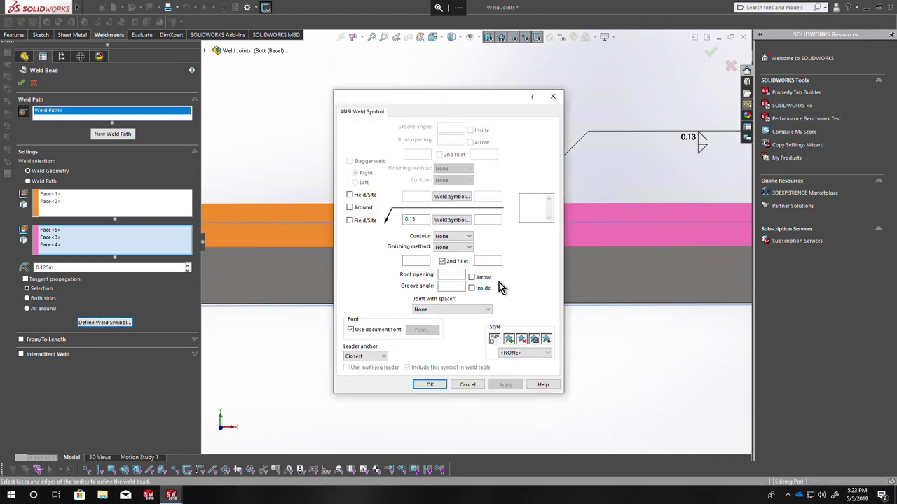
- Uncheck the 2nd fillet on the 0.13 arrow-side weld and move the ANSI Weld Symbol dialog left
left_click(442, 262)
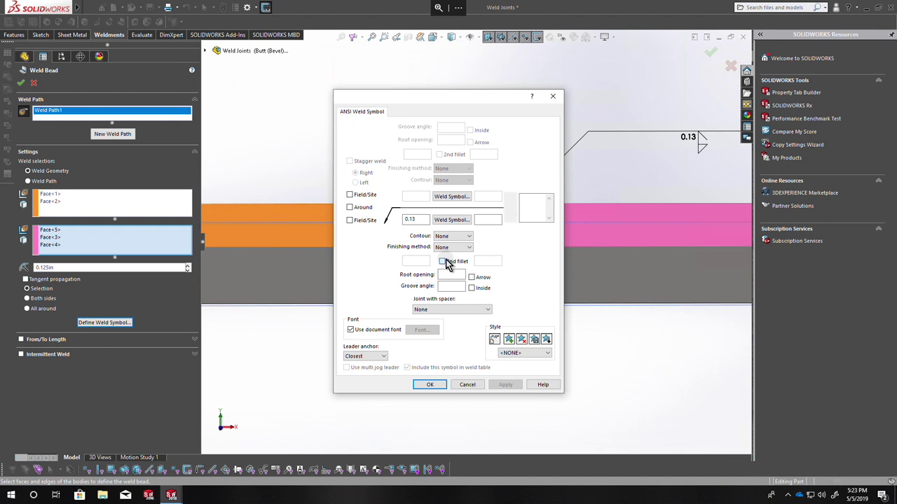
left_click_drag(435, 102, 256, 83)
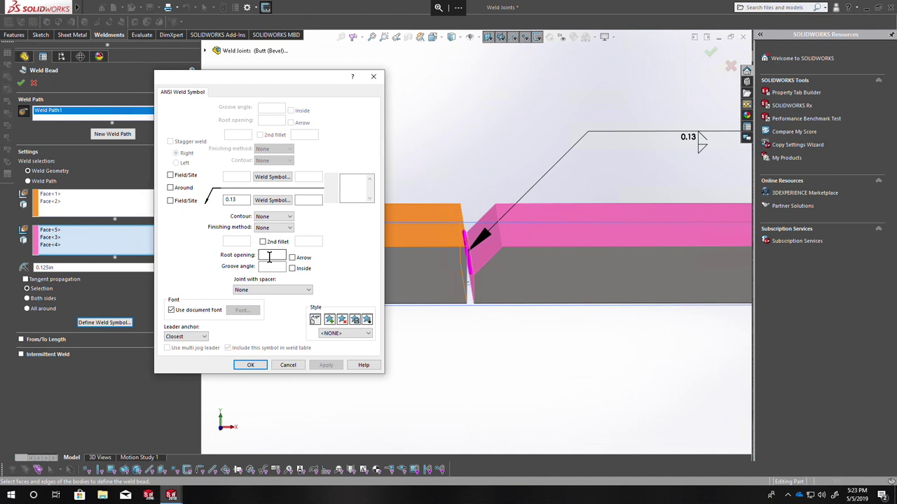
- Enter a 45° groove angle and leave Joint with spacer at None
left_click(274, 257)
left_click(273, 267)
left_click(272, 290)
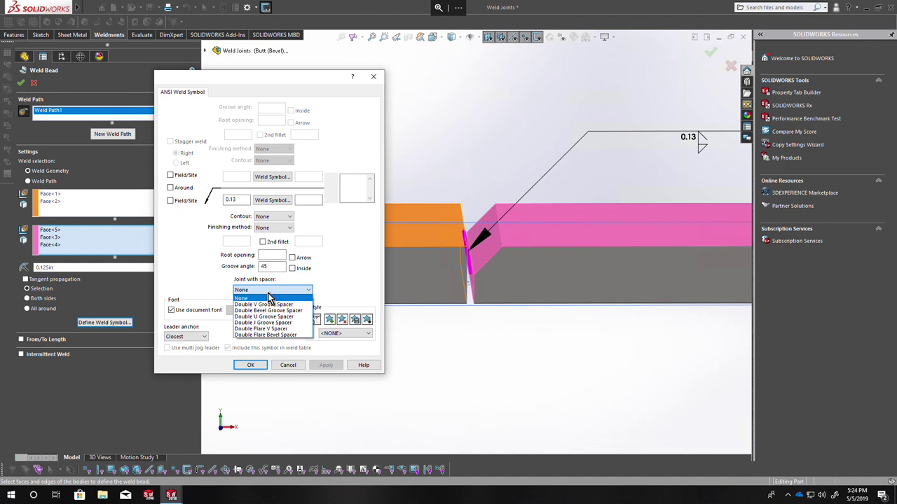
left_click(337, 288)
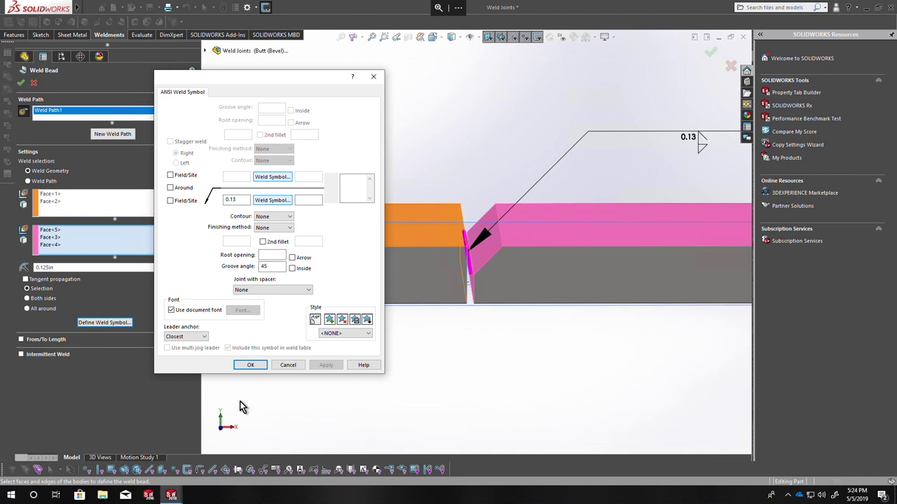
- Try the leader anchor options, settle on an anchor, and apply the weld symbol
left_click(187, 337)
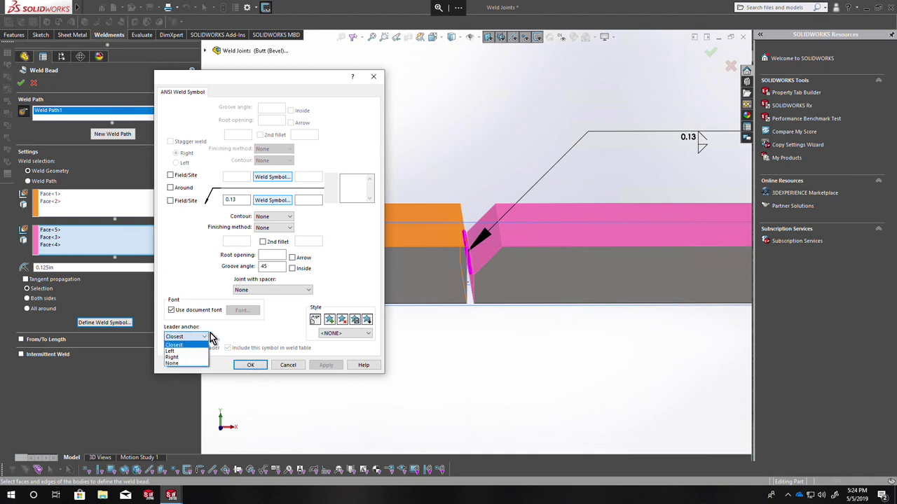
left_click(199, 337)
left_click(199, 337)
left_click(182, 350)
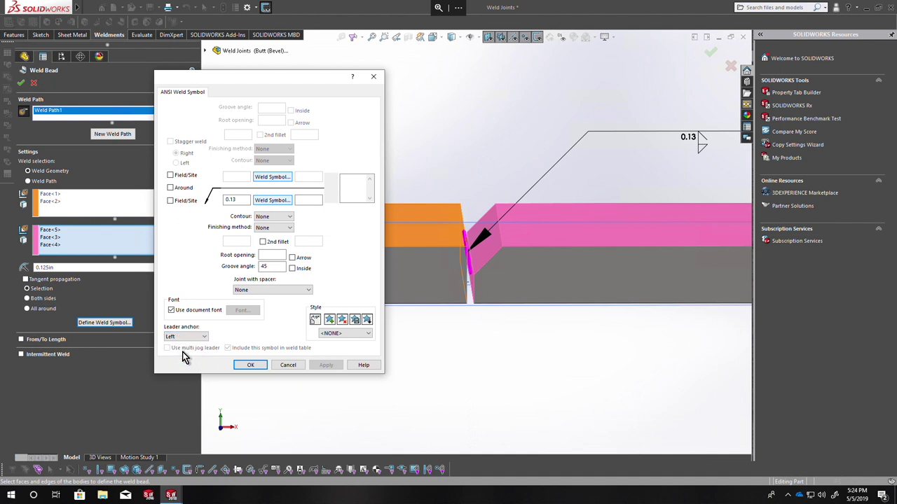
left_click(181, 337)
left_click(177, 363)
left_click(242, 366)
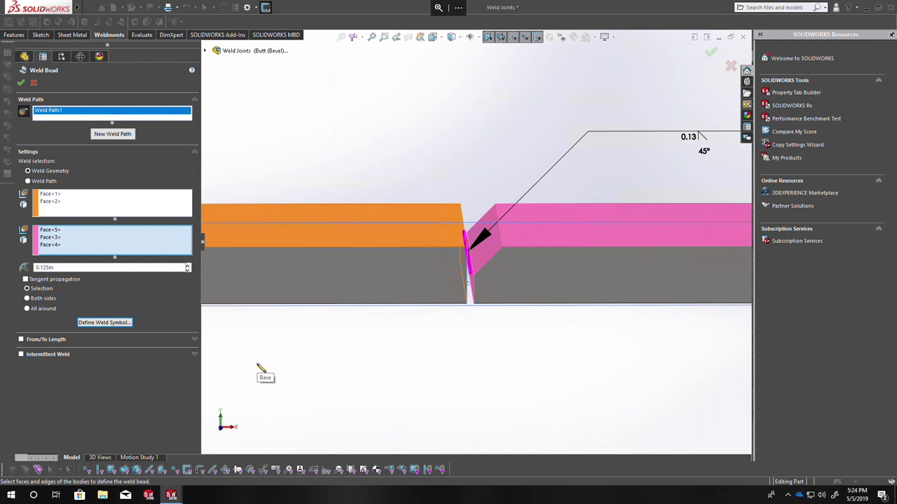
- Reopen the weld symbol definition and set the leader anchor back to Closest
left_click(114, 325)
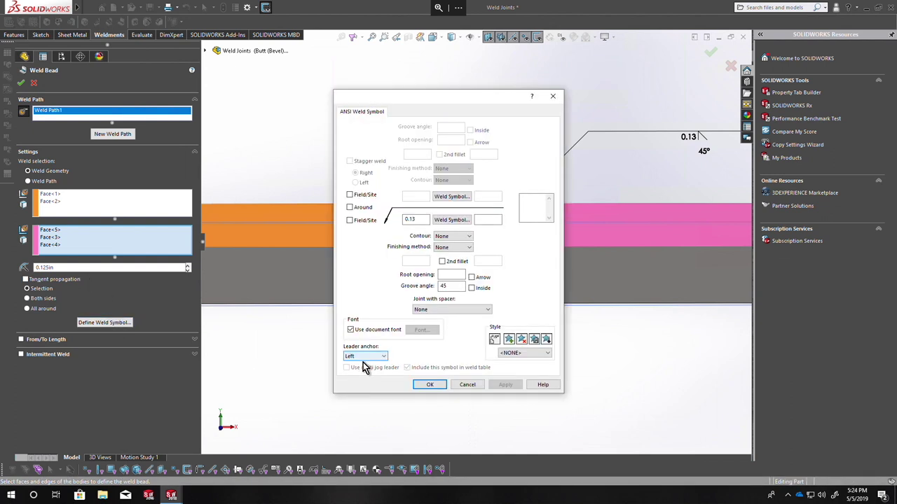
left_click(364, 355)
left_click(360, 365)
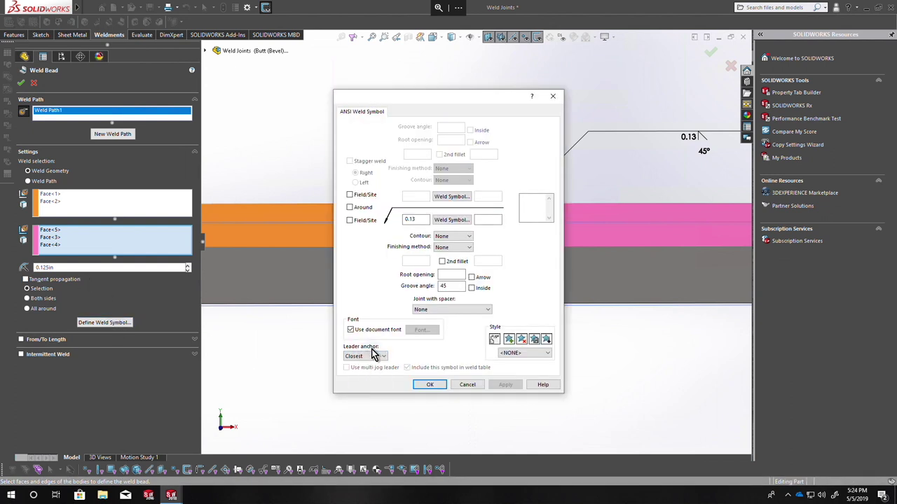
- Enter TYP. as the weld symbol's tail note and apply it
left_click(535, 203)
left_click_drag(449, 98, 405, 106)
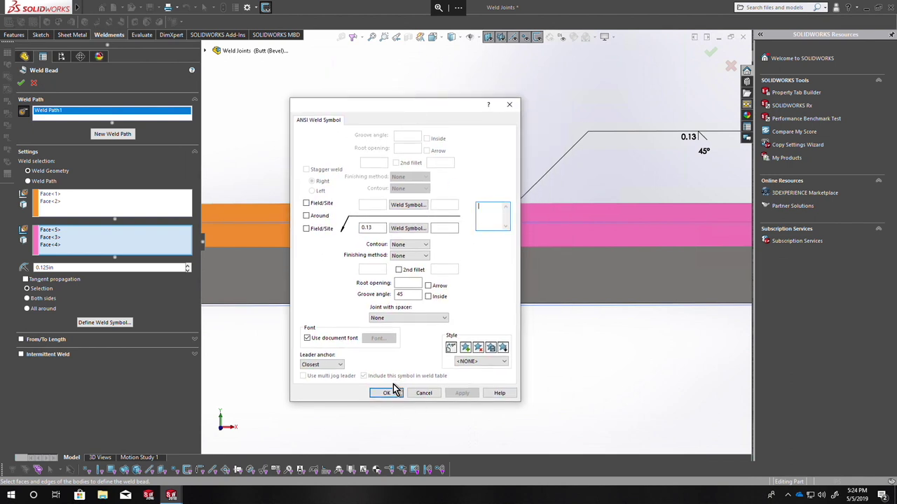
left_click(477, 222)
type("T")
key("BackSpace")
type("TI")
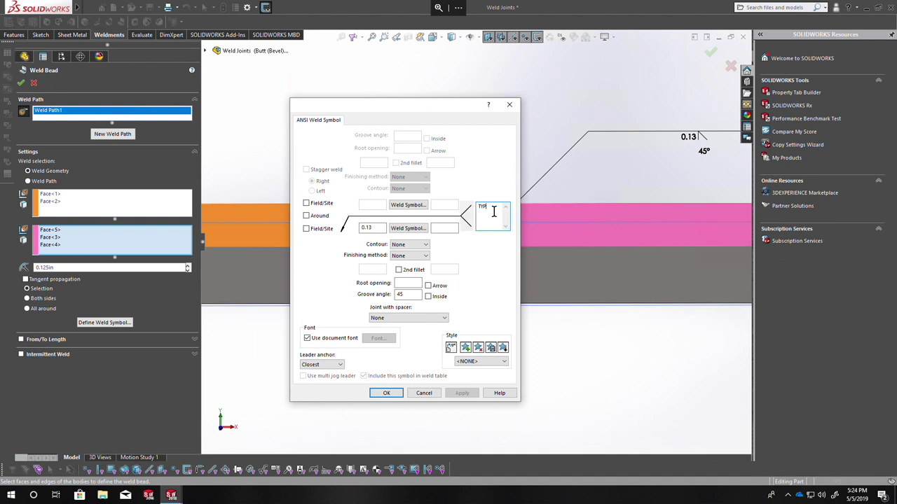
left_click(384, 393)
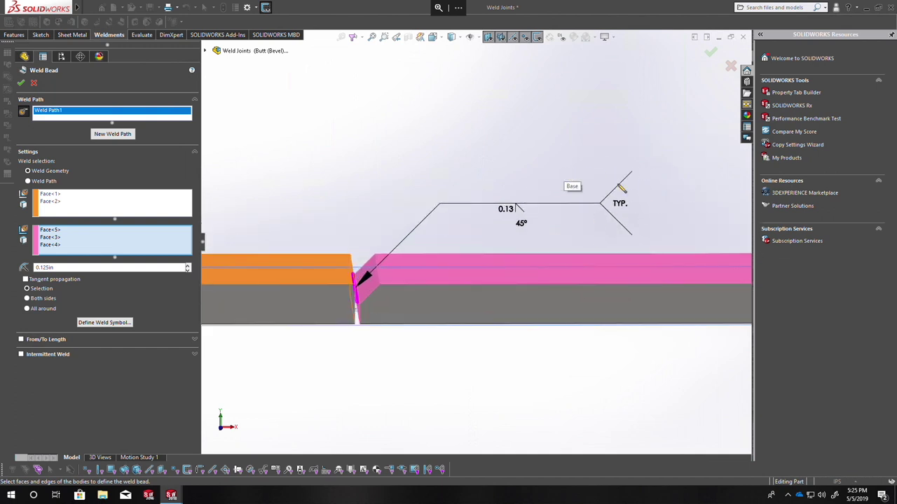
- Delete the TYP. tail note from the weld symbol and apply
left_click(109, 322)
double_click(529, 198)
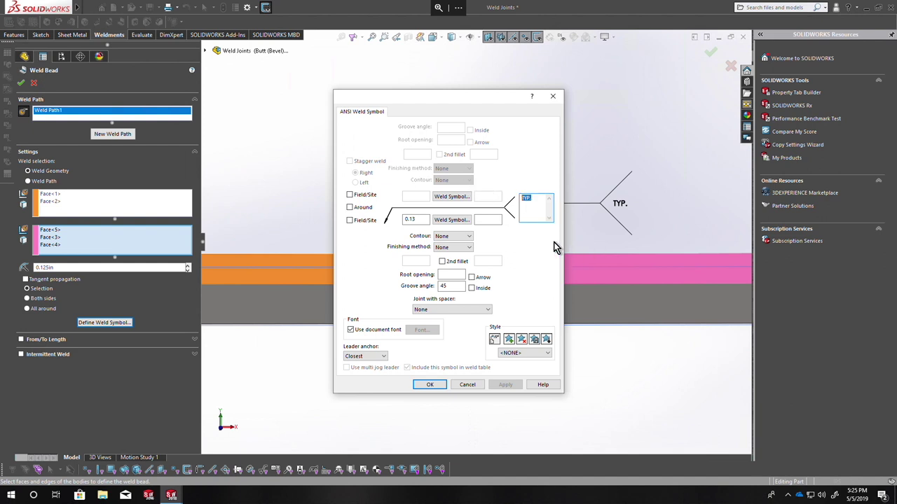
key("Delete")
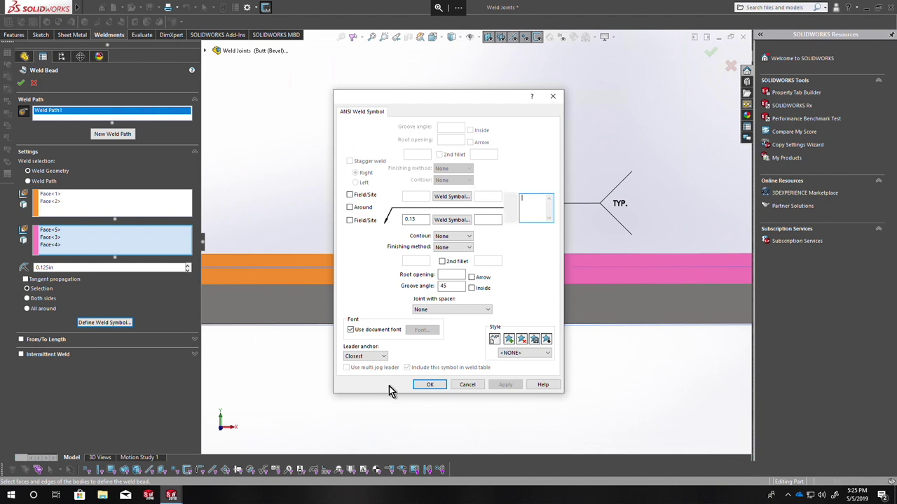
left_click(427, 385)
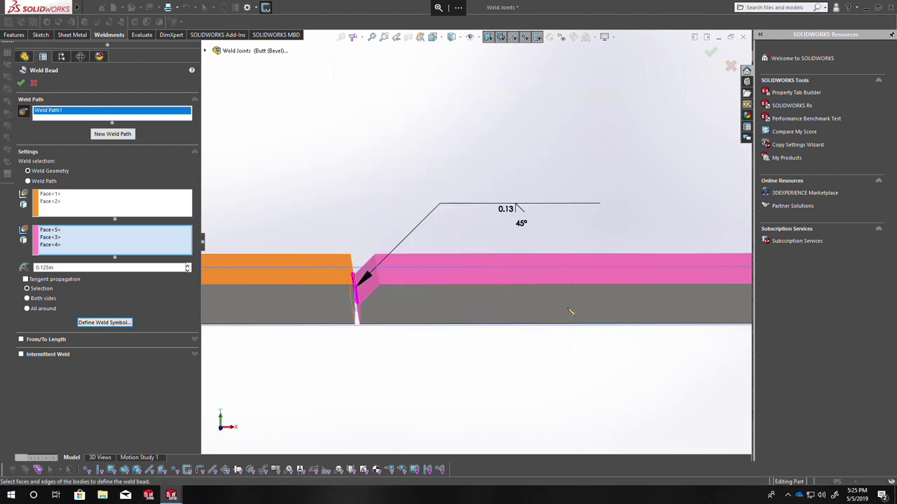
- Clear the 45 groove angle value from the weld symbol and apply
left_click(123, 322)
double_click(450, 285)
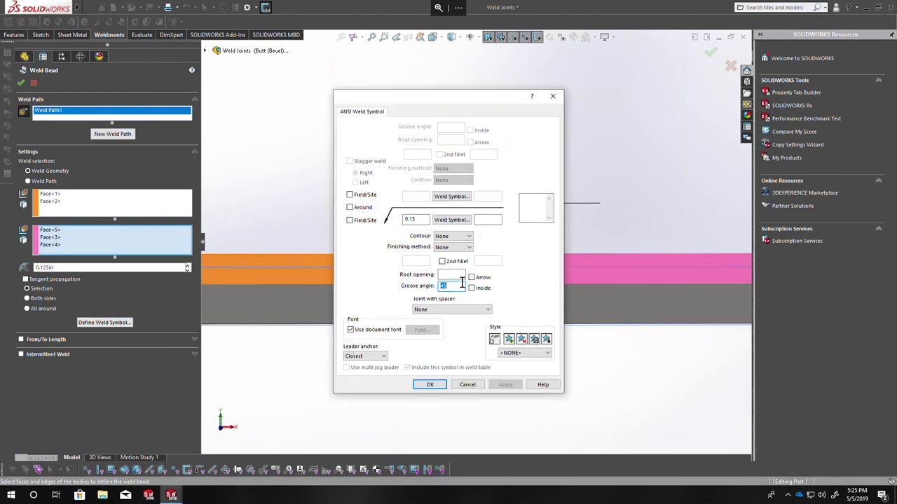
left_click(430, 384)
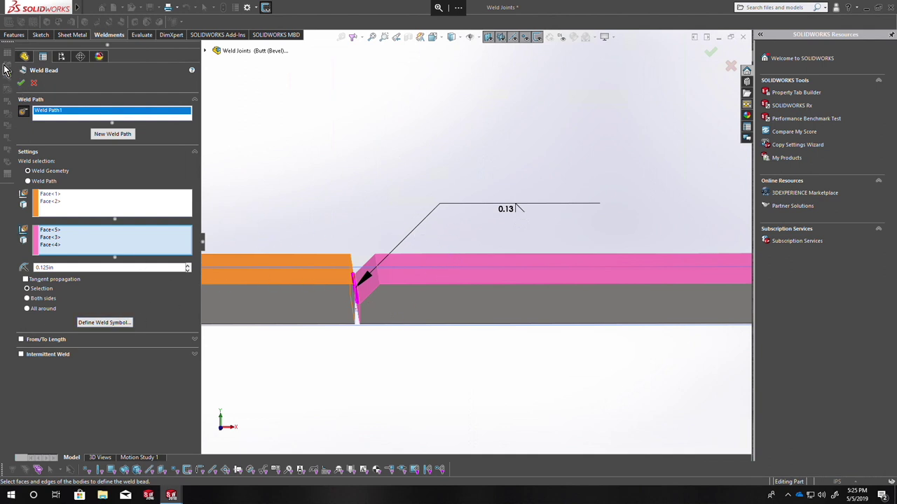
- Finish the bevel bead, reposition its 0.13 annotation, and activate the Butt Joints configuration
key("Return")
left_click_drag(496, 214, 461, 166)
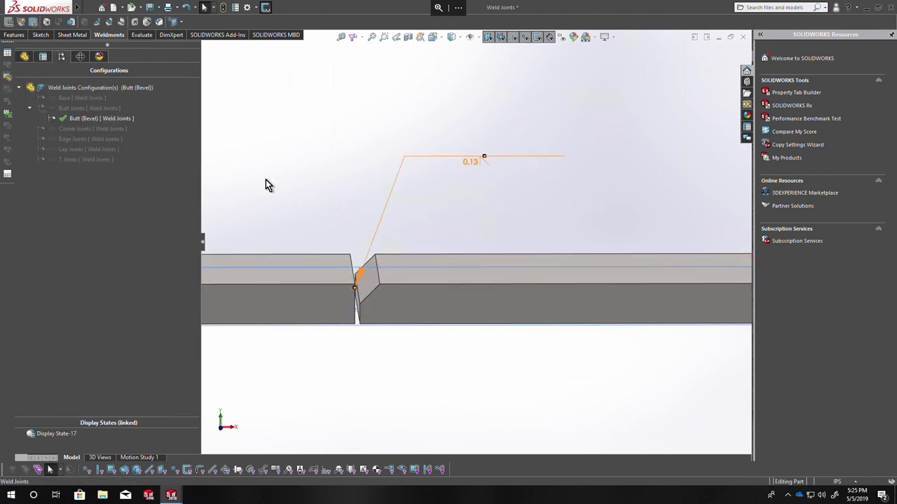
double_click(74, 107)
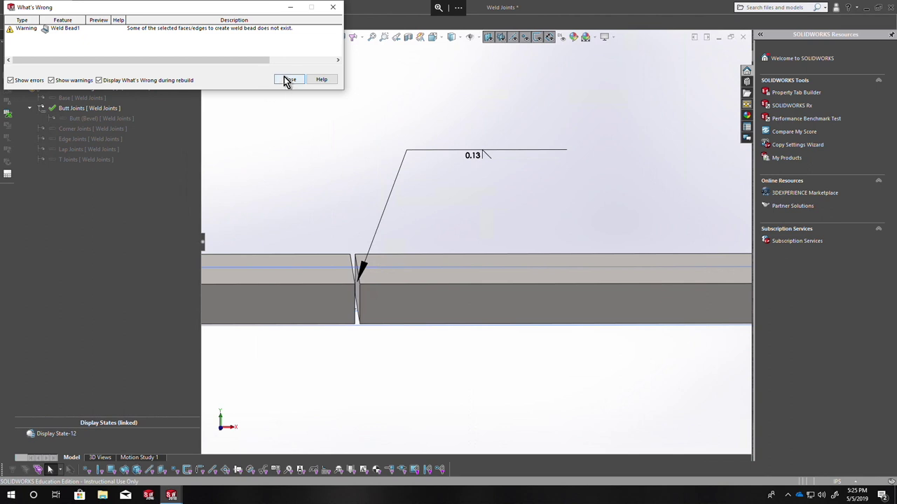
left_click(284, 77)
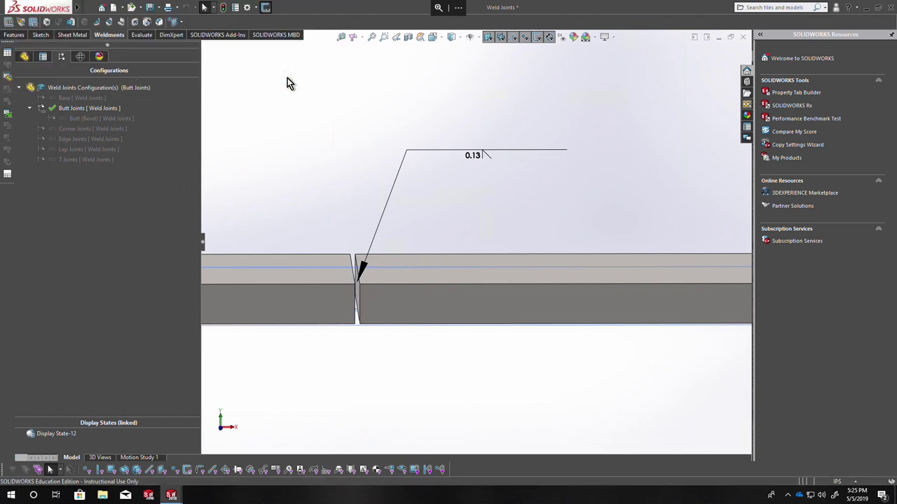
left_click(24, 56)
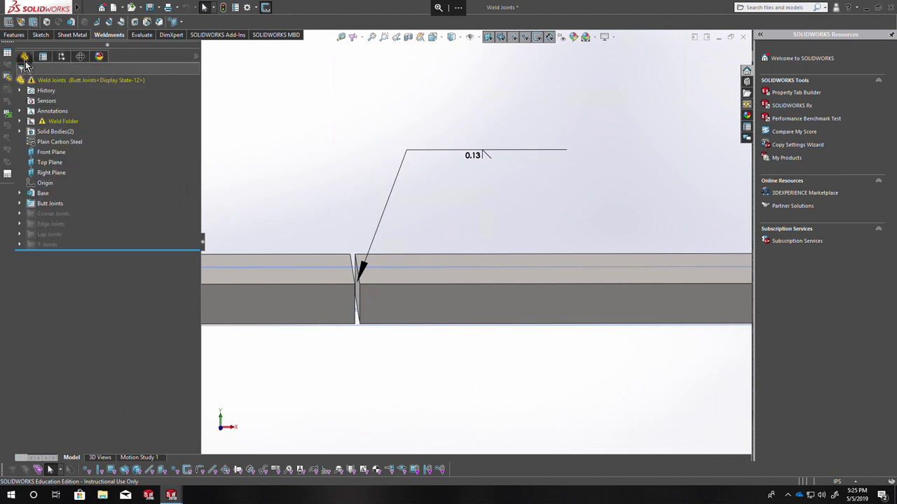
- Use Configure Feature to suppress Weld Bead1 in the Butt Joints configuration
left_click(20, 121)
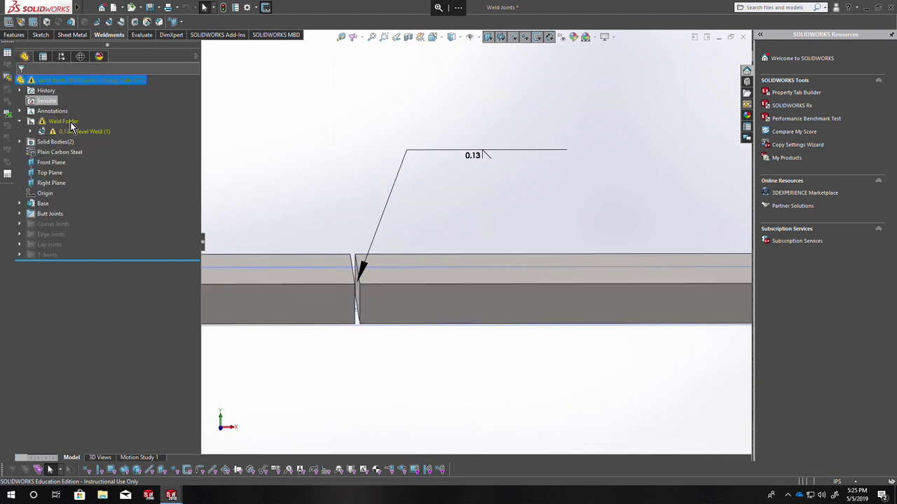
left_click(81, 134)
left_click(31, 131)
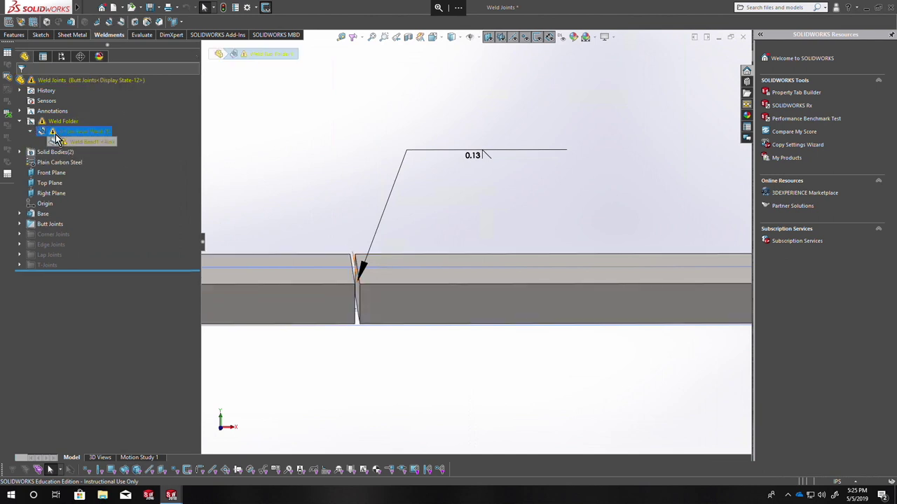
left_click(61, 141)
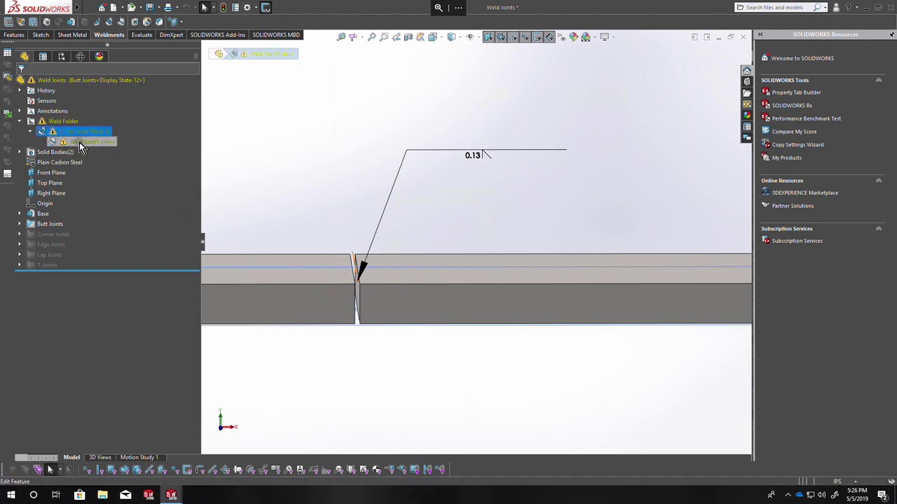
right_click(73, 144)
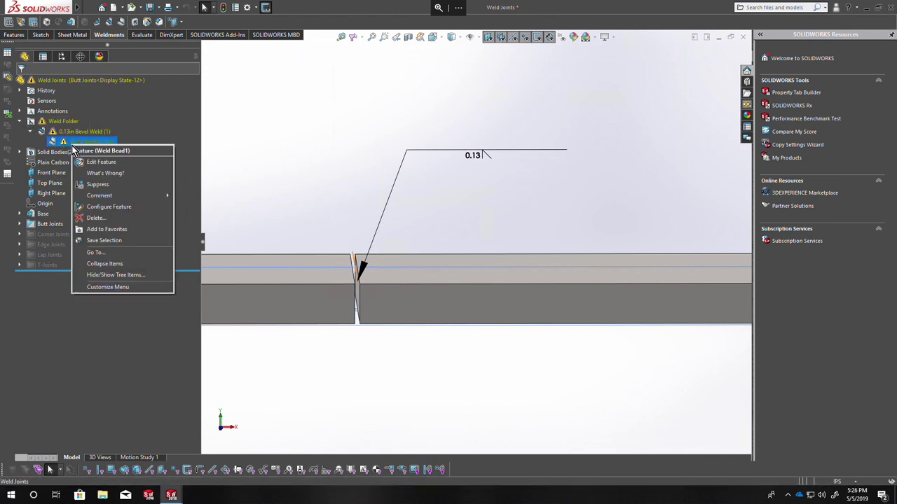
left_click(115, 206)
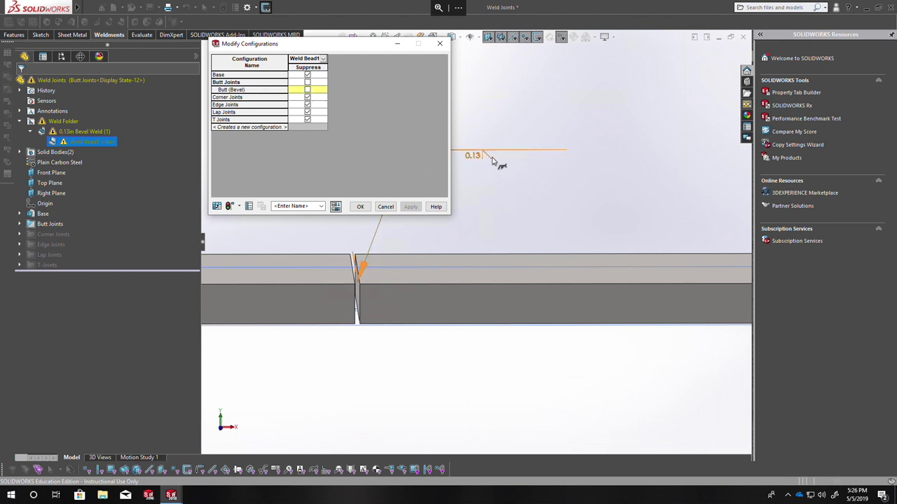
left_click(307, 82)
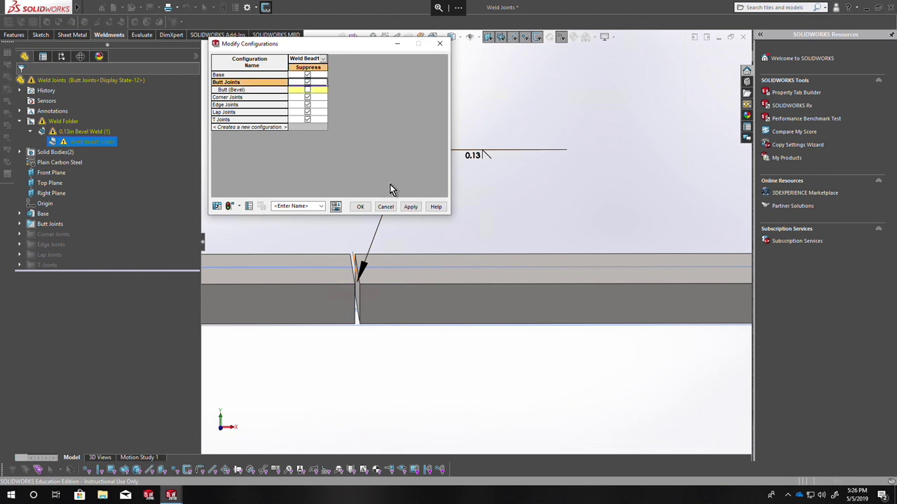
left_click(409, 207)
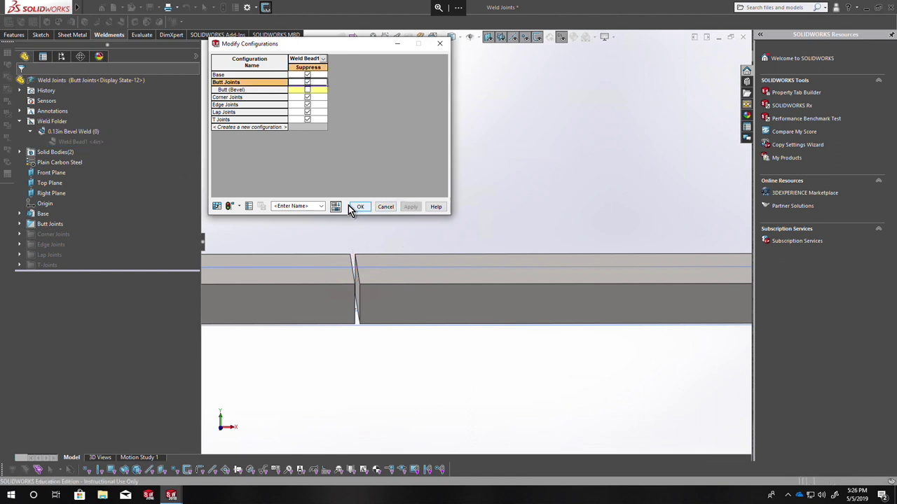
left_click(356, 206)
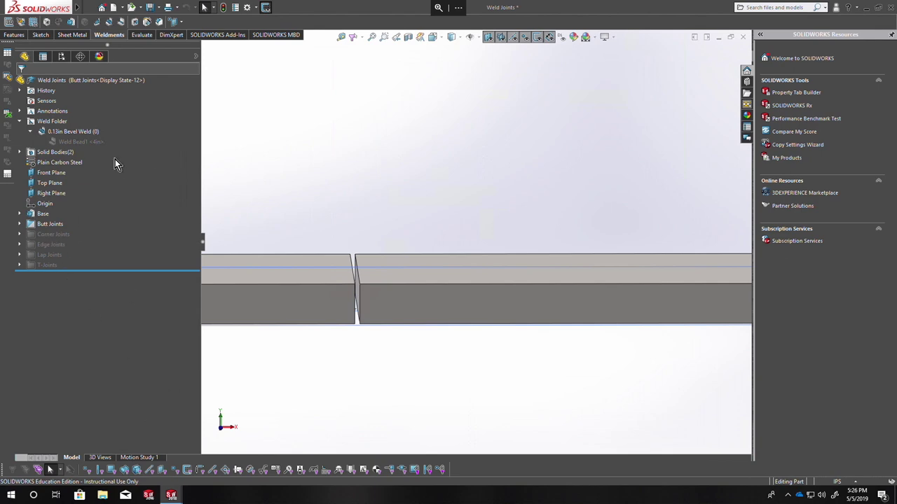
left_click(61, 57)
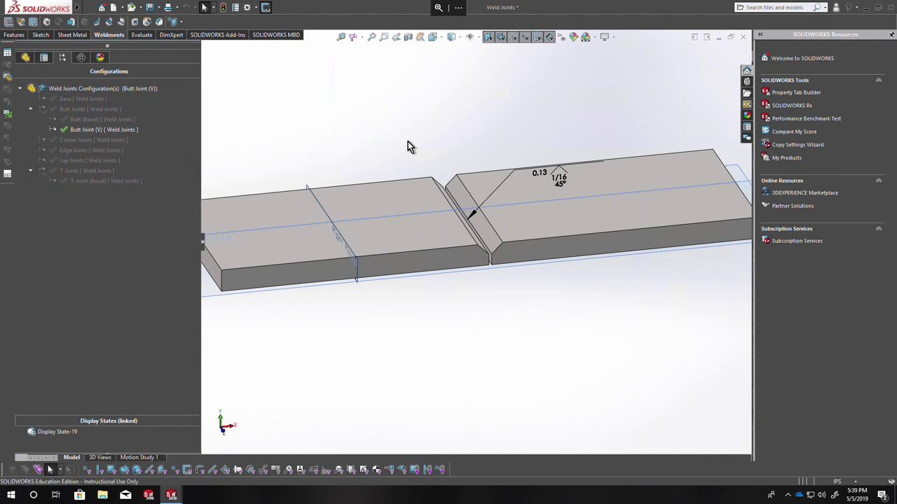
- Reactivate the Butt Joints configuration from the ConfigurationManager
double_click(83, 109)
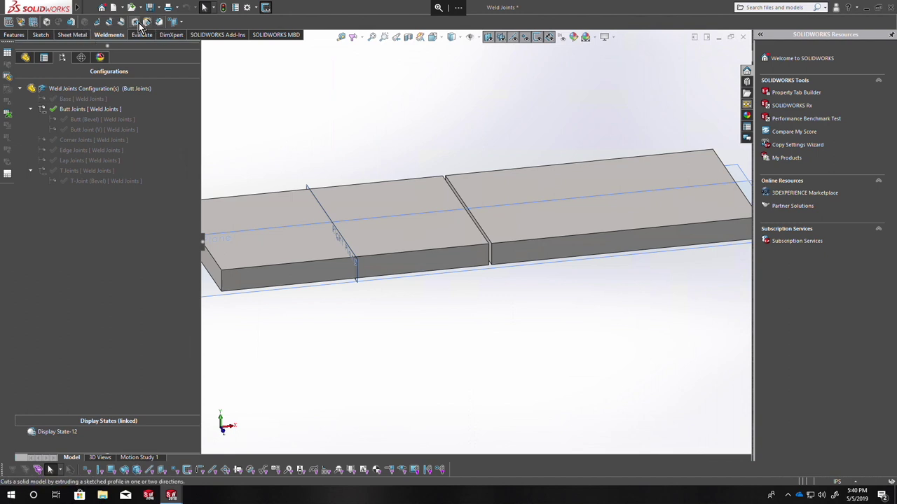
- Add a 0.125in constant-size fillet to the right plate's top edge at the butt joint
left_click(14, 35)
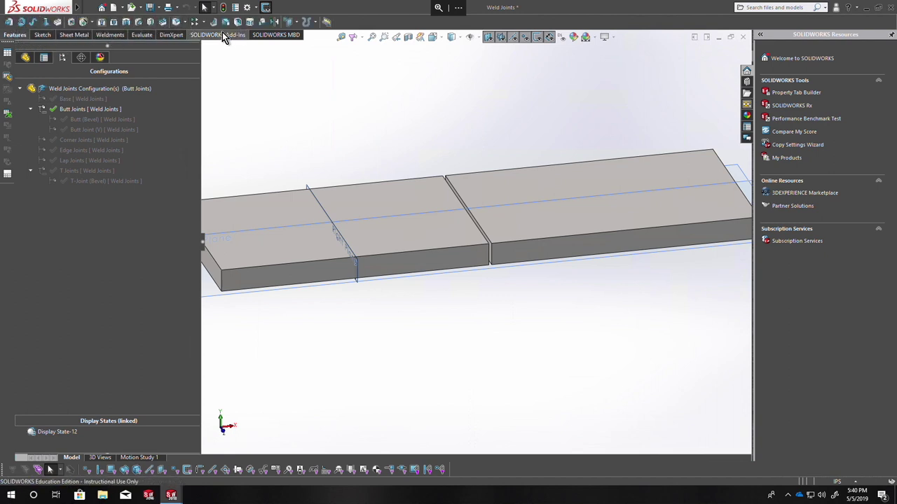
left_click(176, 22)
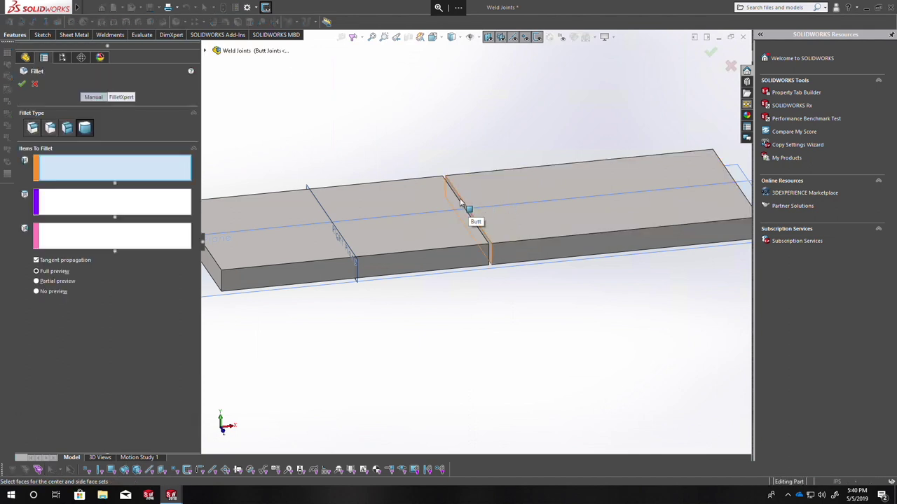
scroll(458, 200, "down", 2)
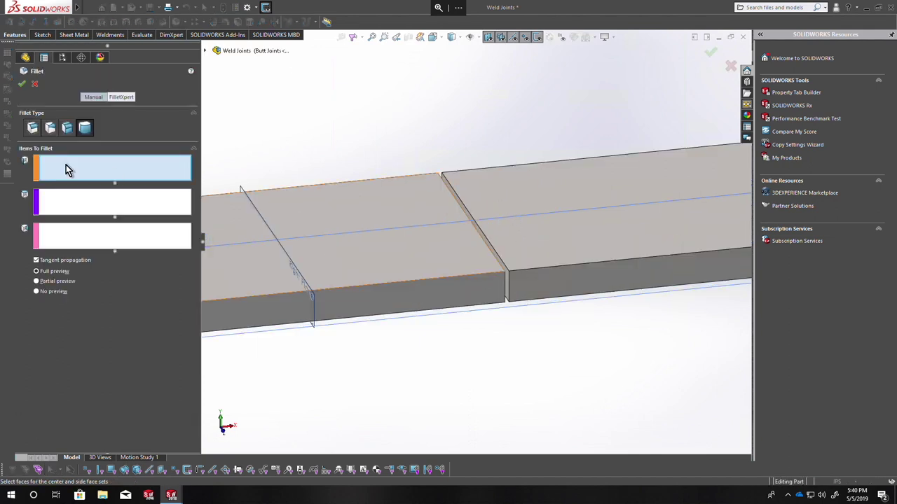
left_click(32, 128)
left_click(471, 211)
left_click(475, 213)
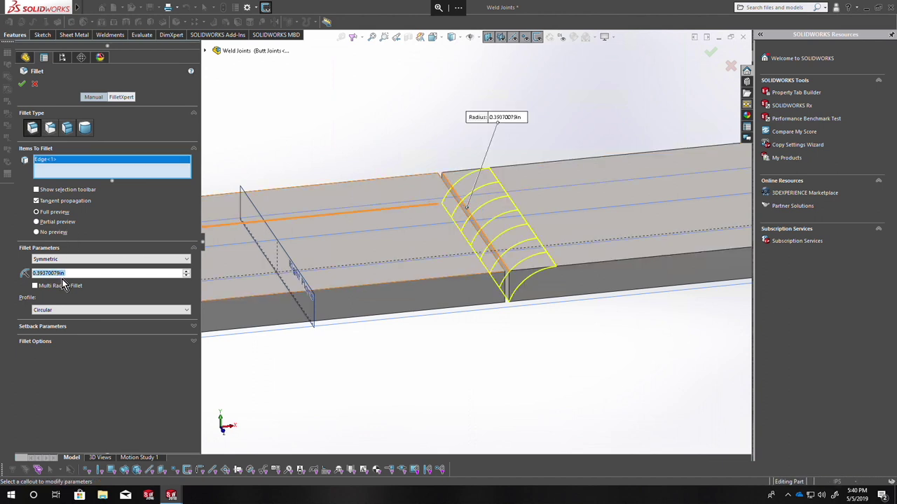
type("0.125")
key("Return")
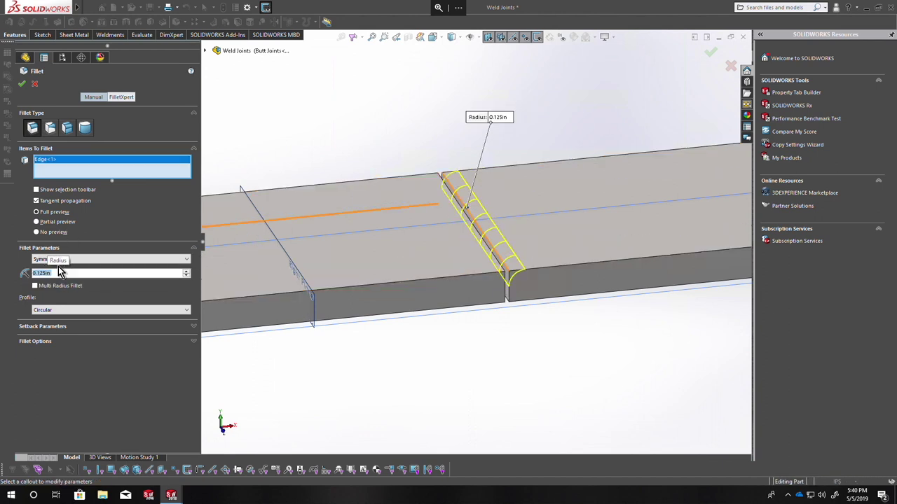
left_click(22, 84)
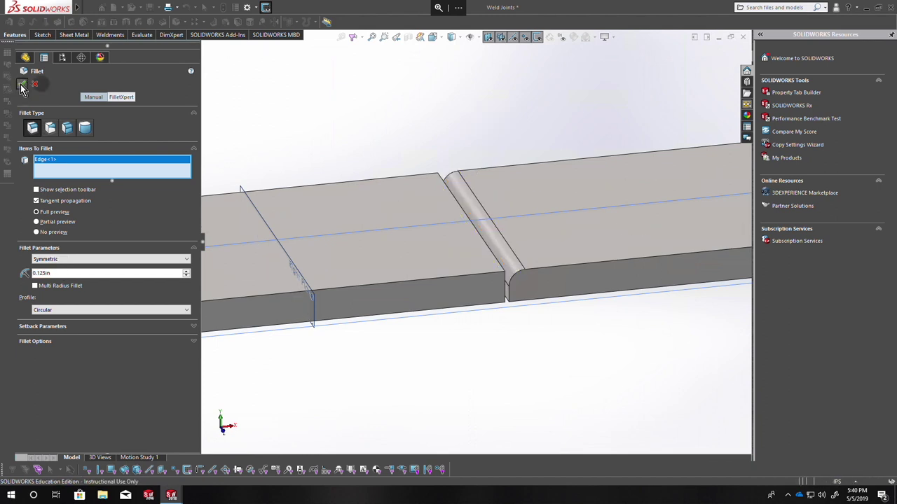
middle_click_drag(458, 206, 442, 200)
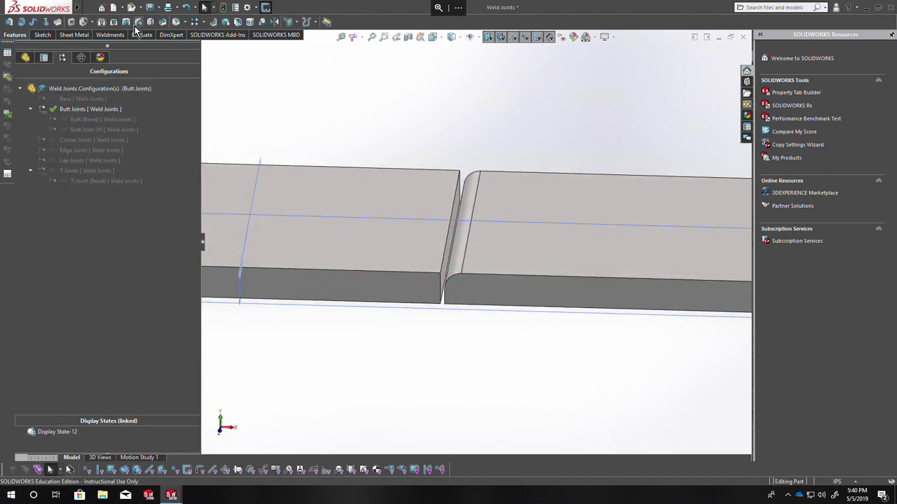
- Start a new Weld Bead and orbit the plates so the butt seam runs diagonally
left_click(105, 35)
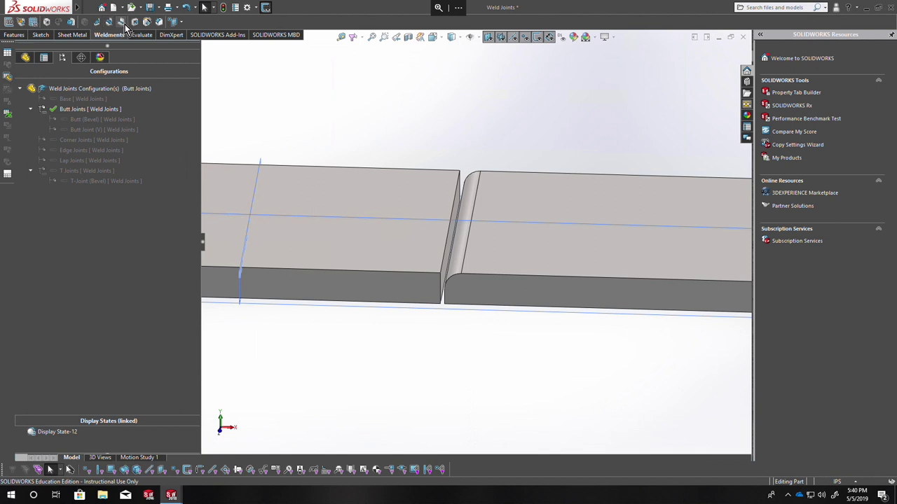
left_click(121, 22)
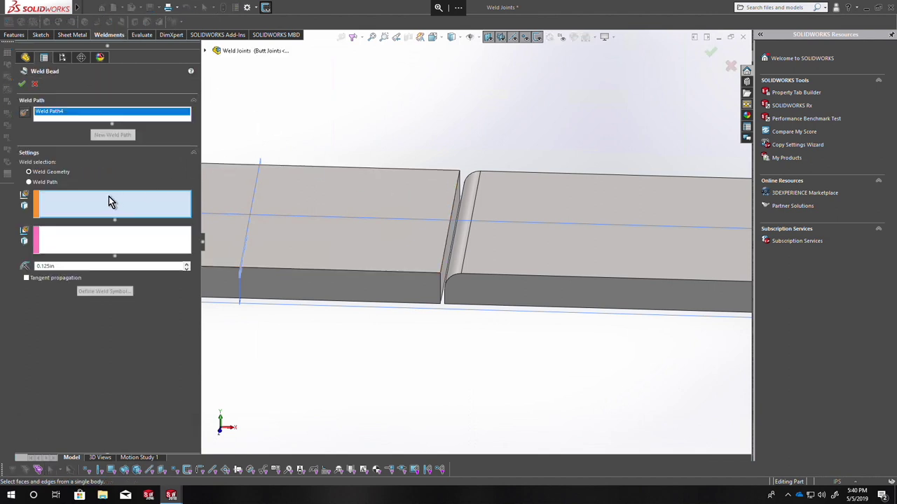
middle_click_drag(492, 244, 456, 260)
mouse_move(456, 260)
left_mouse_down()
mouse_move(460, 215)
mouse_move(457, 151)
left_mouse_up()
middle_click_drag(483, 392, 217, 185)
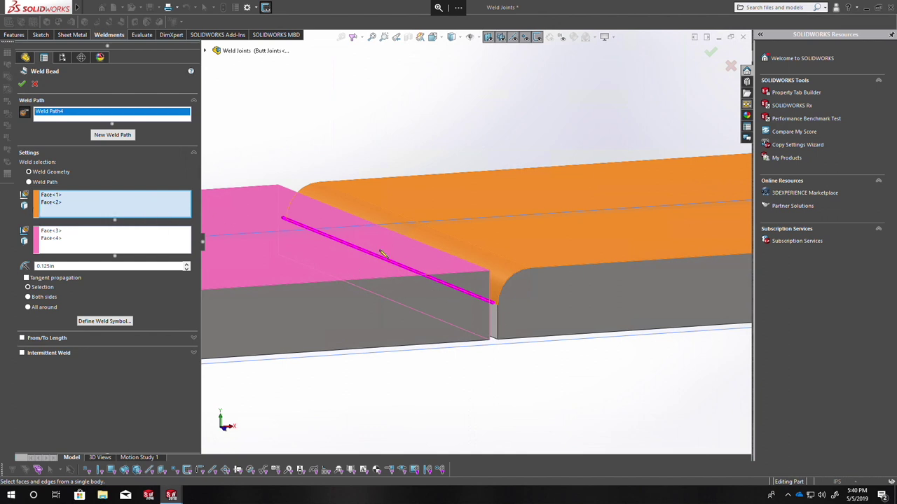
- Add the seam's end face, then define the weld symbol's type and 1/16 root opening
left_click(495, 313)
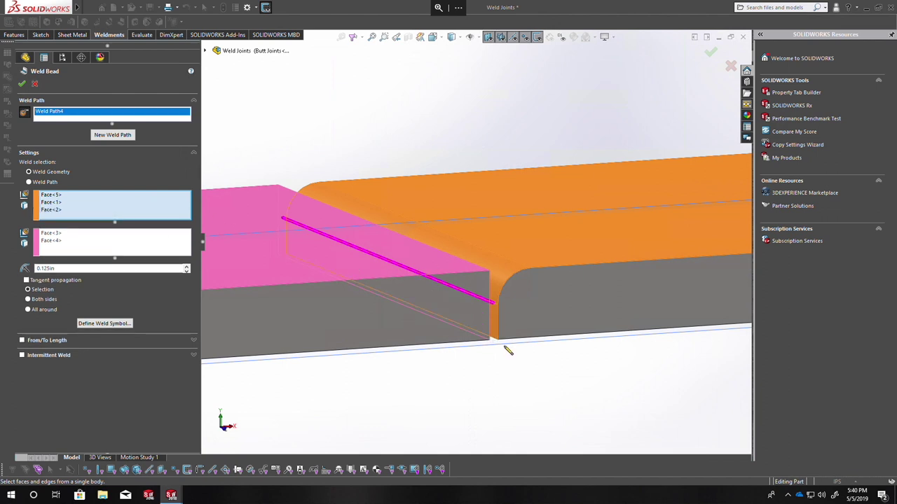
left_click(104, 323)
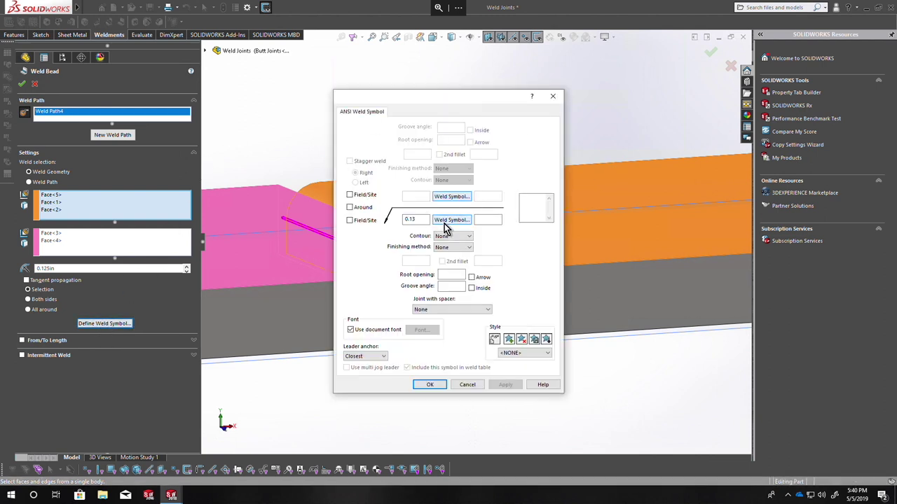
left_click_drag(385, 102, 557, 102)
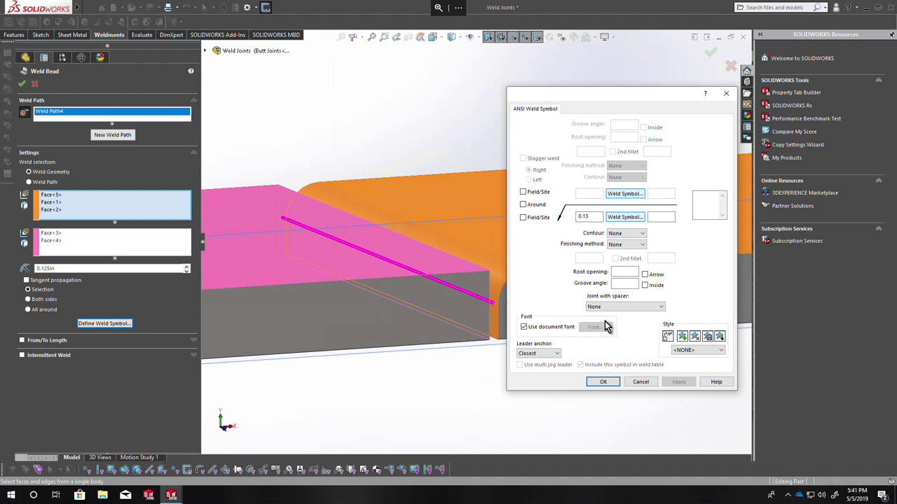
left_click(636, 218)
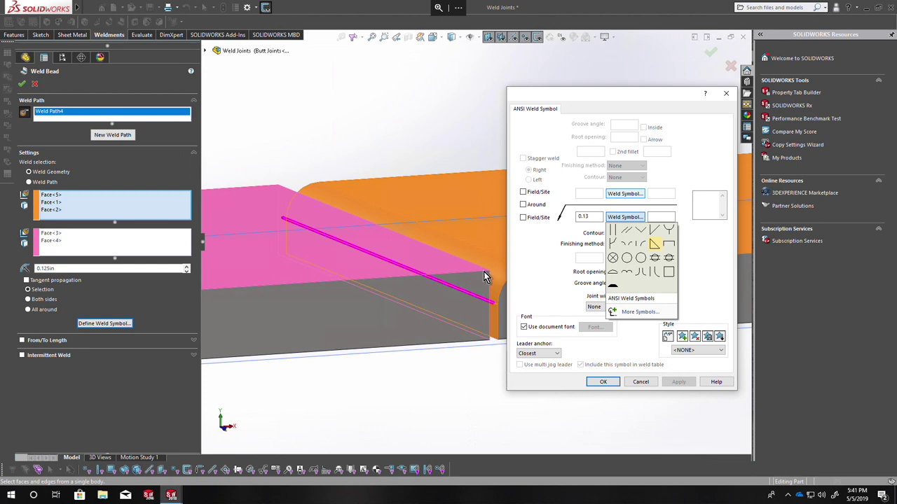
left_click(645, 250)
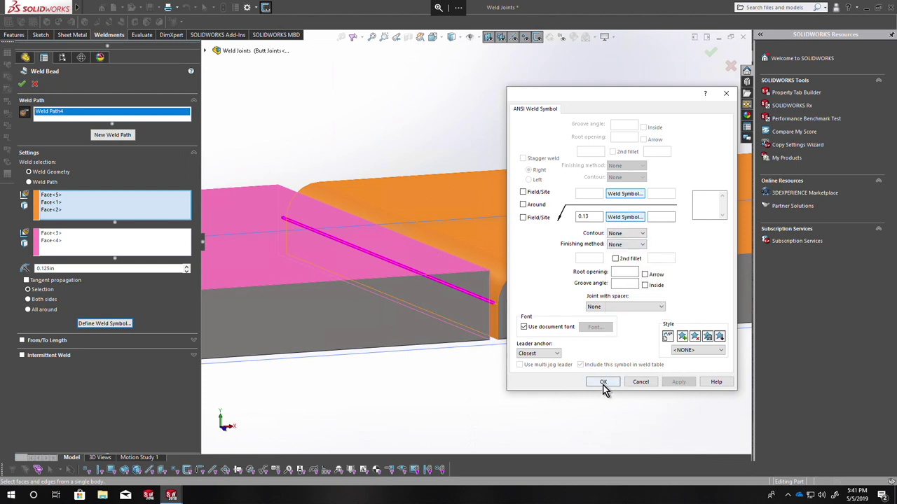
left_click(627, 271)
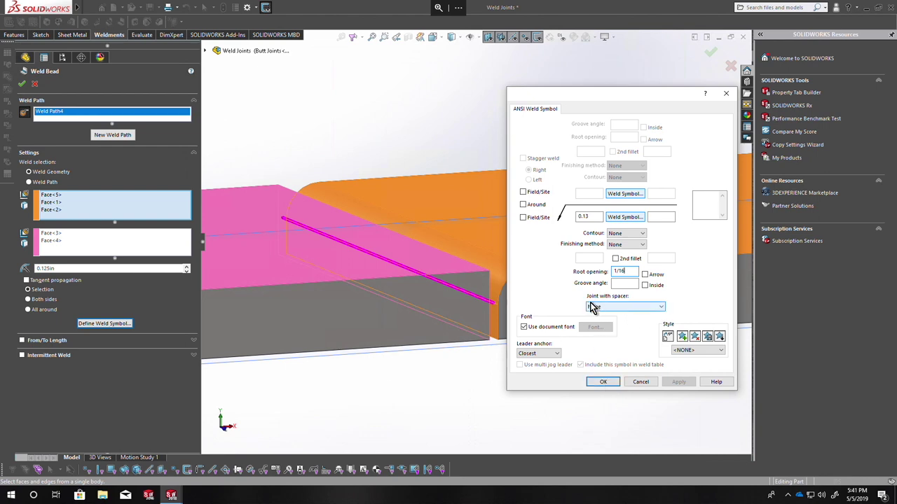
left_click(600, 383)
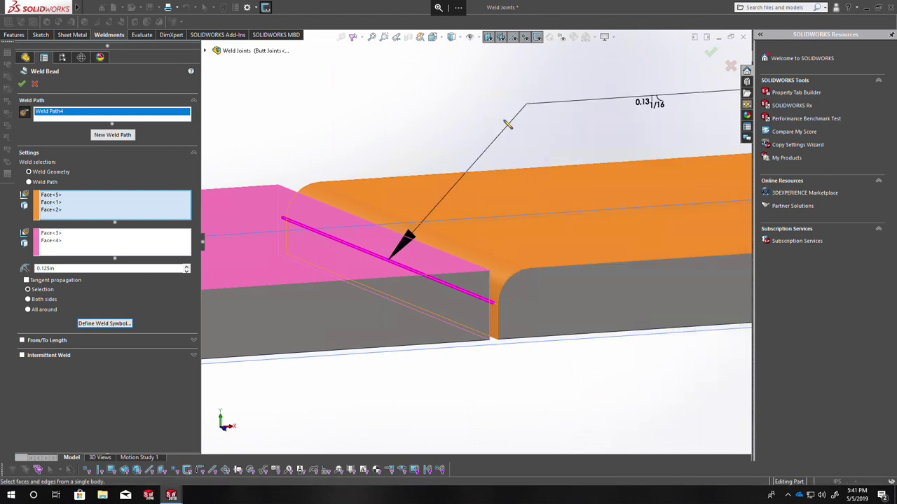
middle_click_drag(622, 107, 587, 126)
- Accept the new weld bead and return to the feature tree
key("ctrl+1")
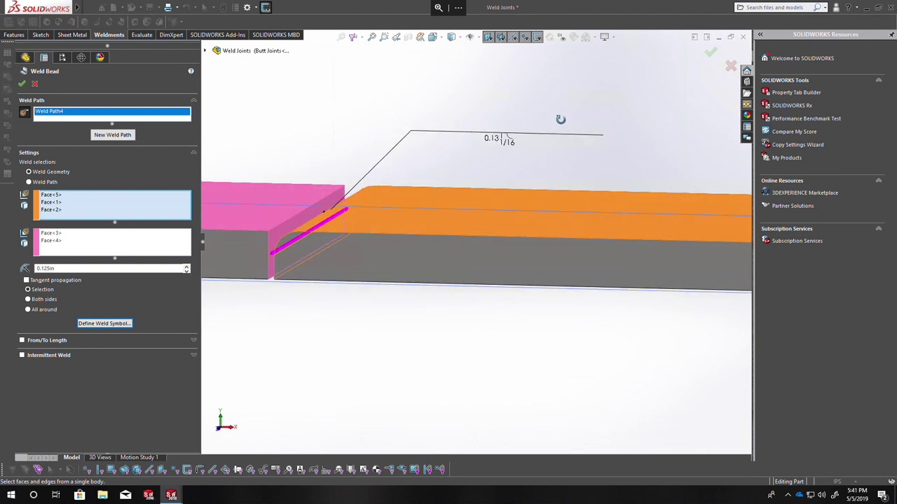
left_click(21, 83)
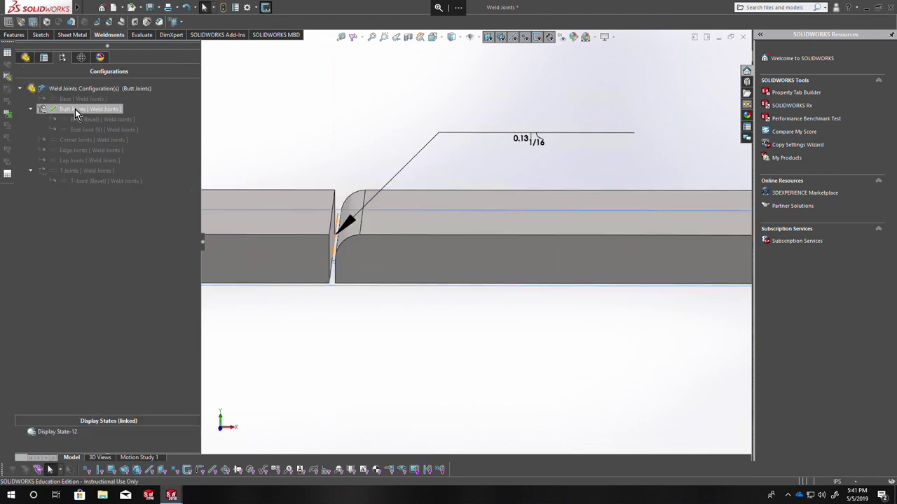
left_click(26, 57)
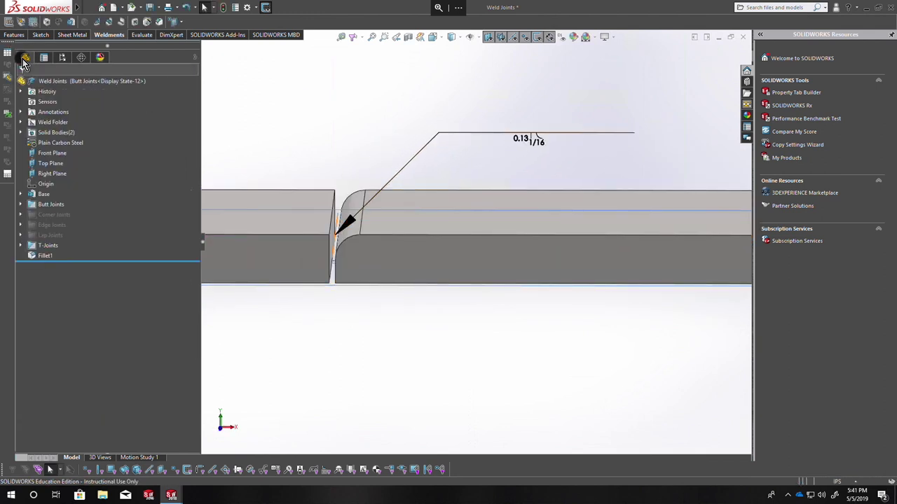
- Move Fillet1 into the Butt Joints folder, placed below Chamfer3
left_click(31, 258)
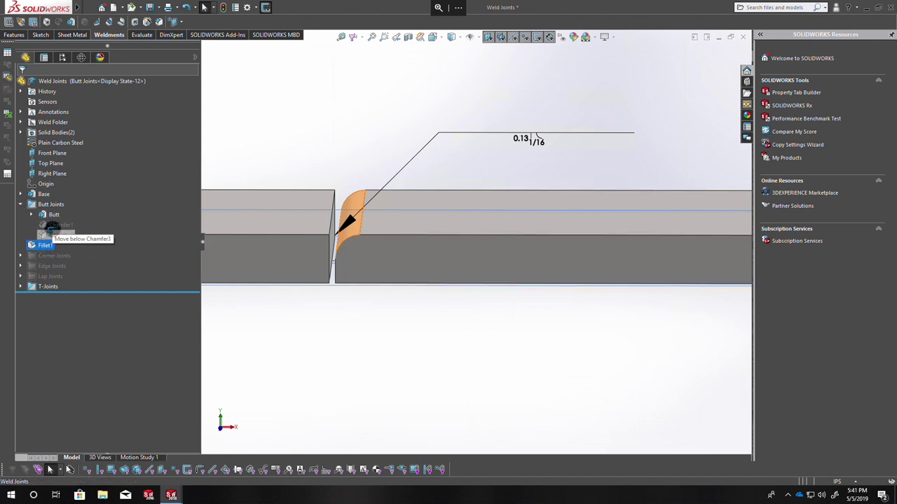
left_click(42, 245)
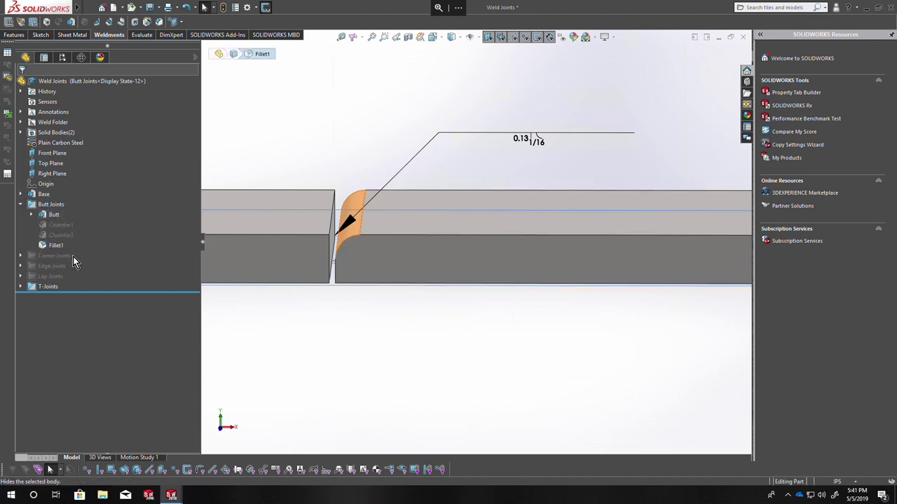
left_click(55, 246)
left_click_drag(45, 258, 28, 204)
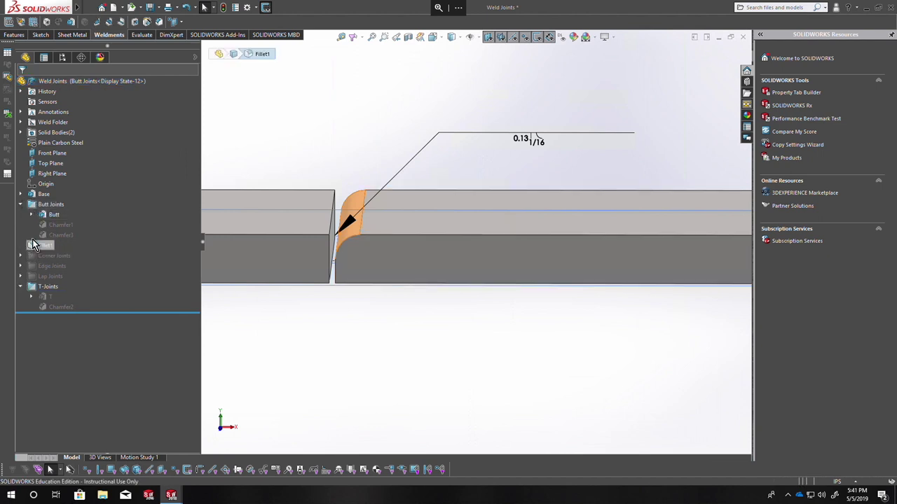
left_click(34, 244)
left_click_drag(40, 234, 41, 239)
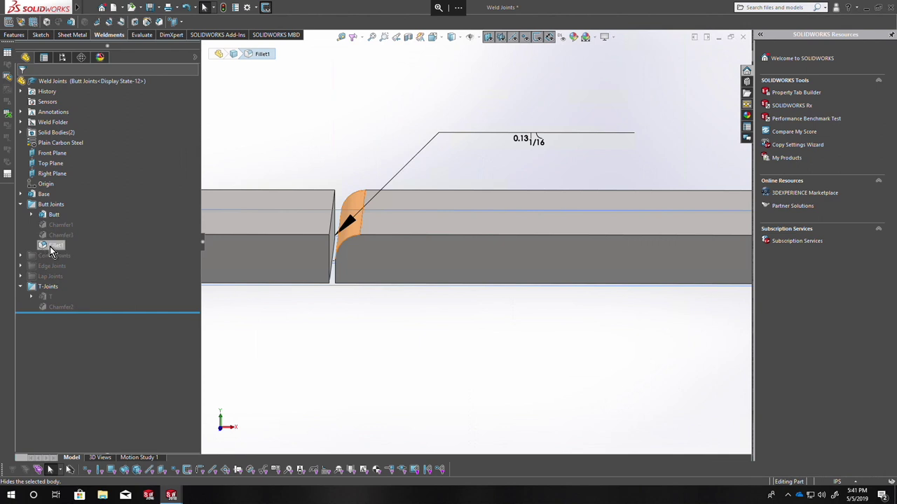
left_click(55, 247)
left_click(56, 247)
- Cancel the Fillet1 rename and expand the Weld Folder's Flare-Bevel Weld and Bevel Weld subfolders
key("Return")
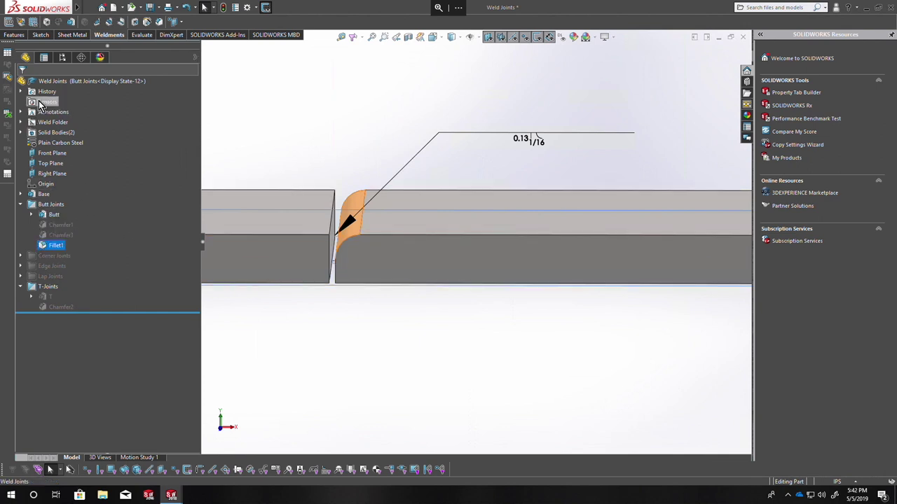
left_click(21, 123)
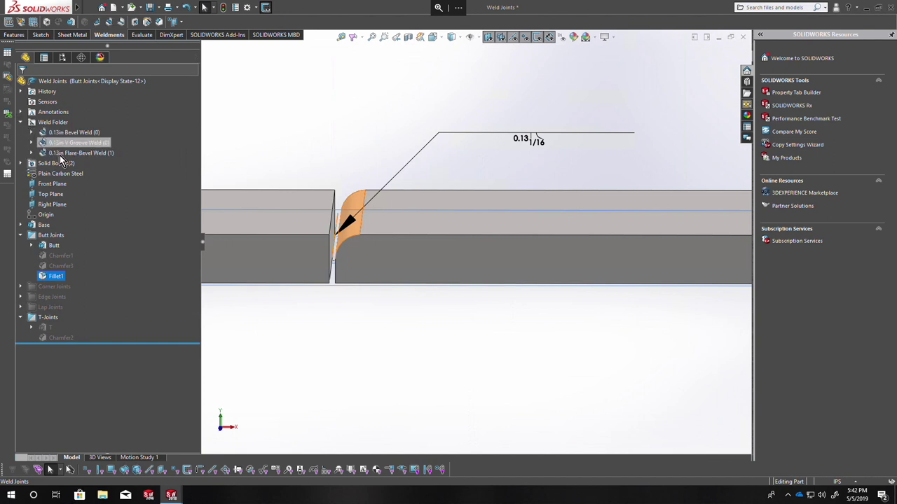
left_click_drag(95, 157, 94, 155)
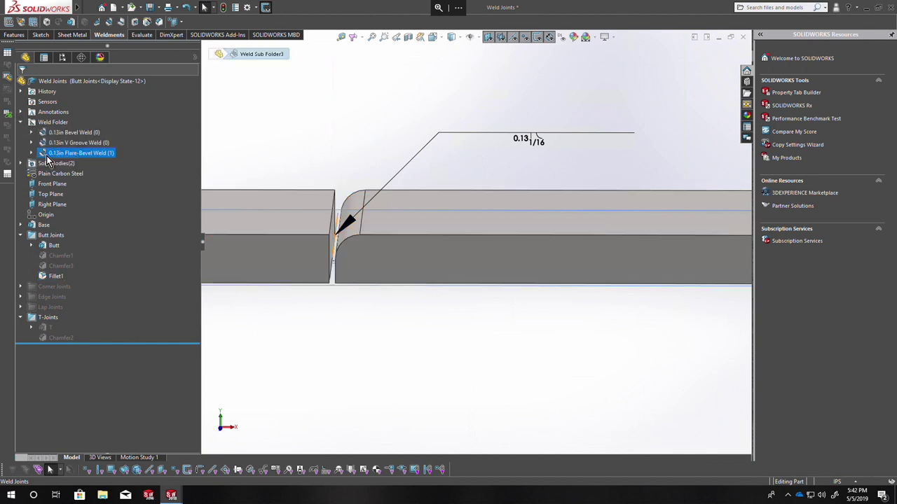
left_click(31, 153)
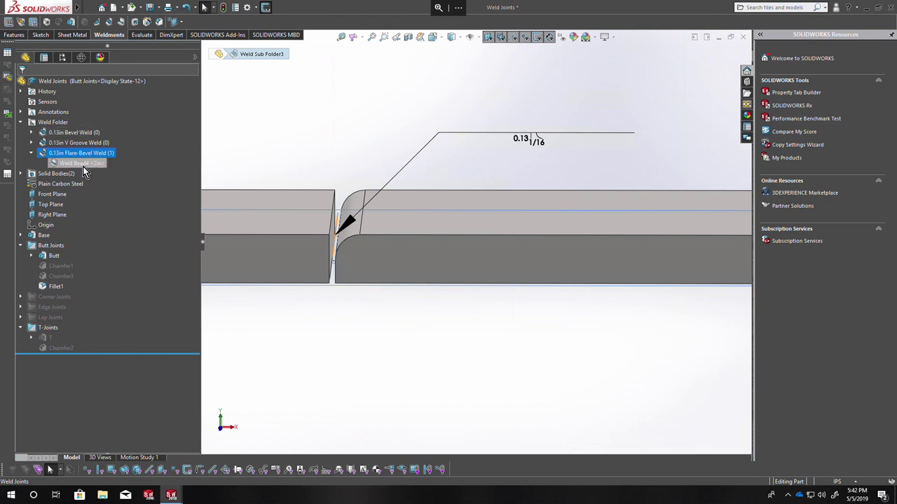
left_click(31, 132)
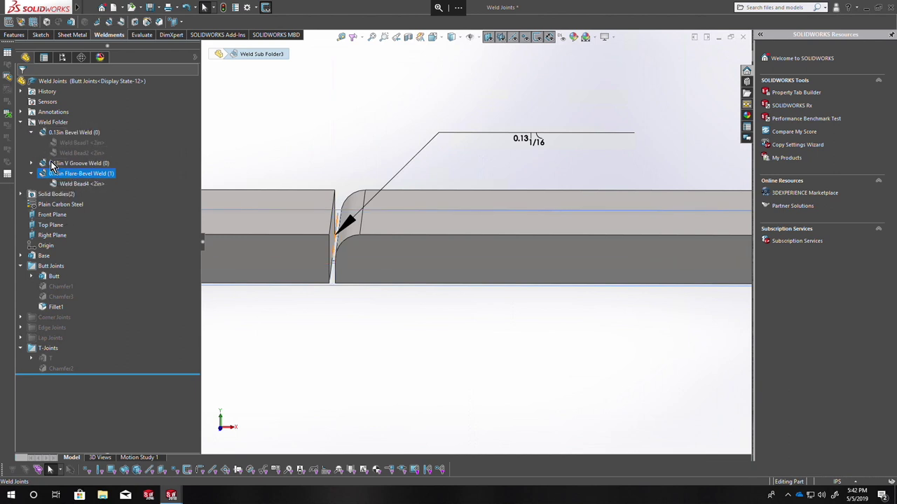
- Review Weld Bead4's configuration table, toggle All Parameters, and rebuild all configurations
right_click(78, 184)
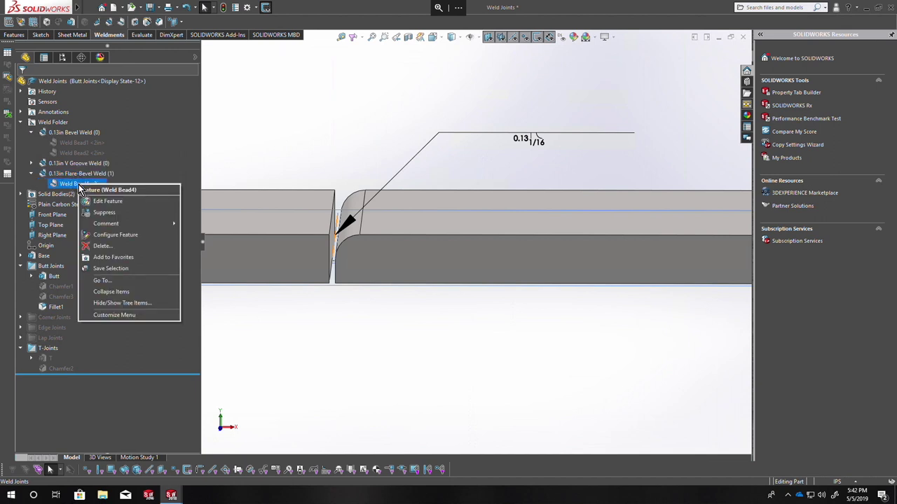
left_click(132, 235)
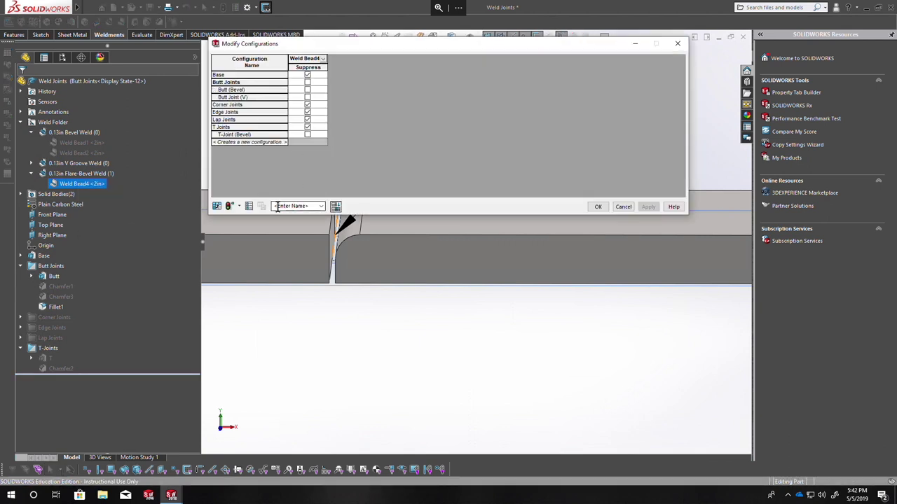
left_click(335, 207)
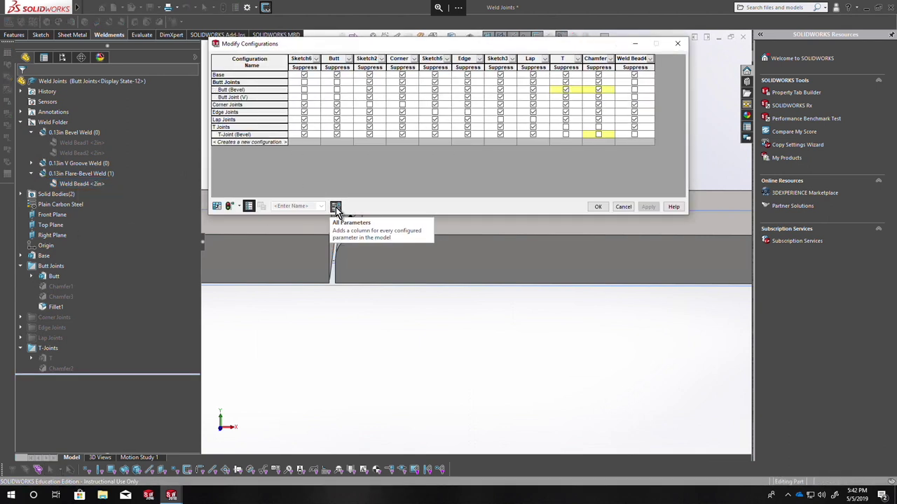
left_click(335, 208)
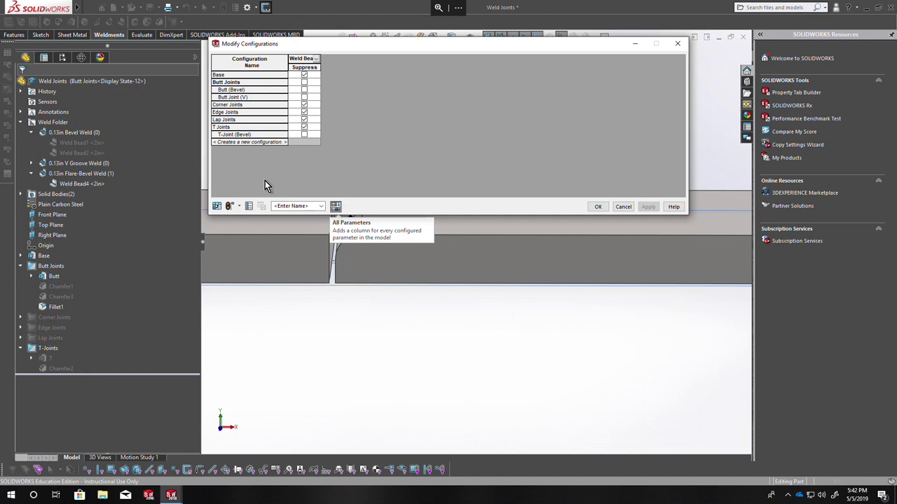
left_click(240, 208)
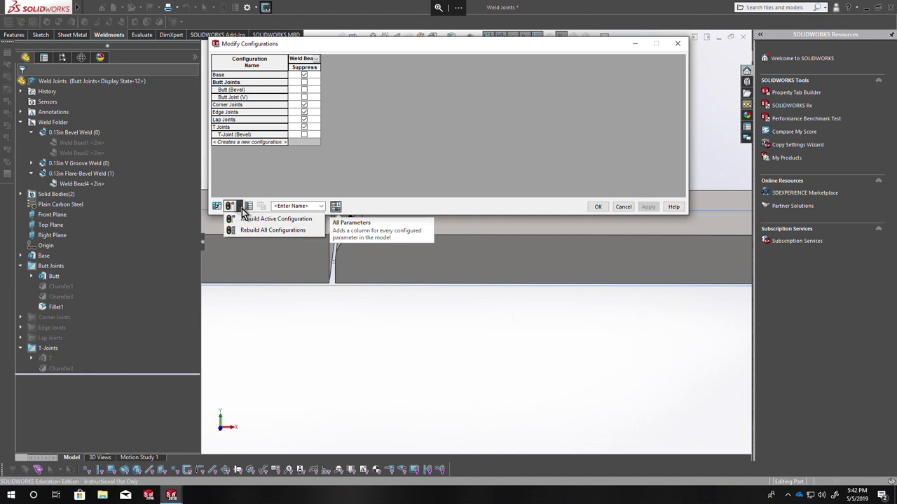
left_click(273, 233)
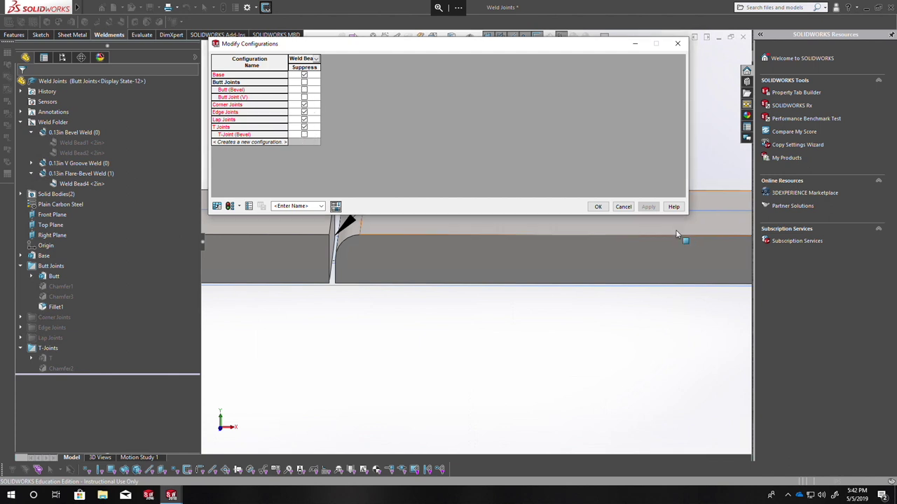
left_click(618, 207)
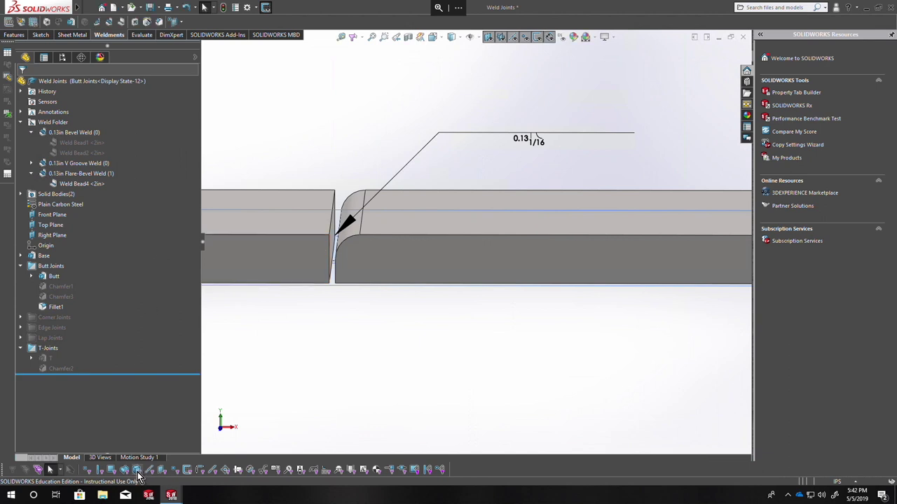
- Add a derived configuration named 'Butt Joint (Flave Bevel)' under Butt Joints
left_click(61, 57)
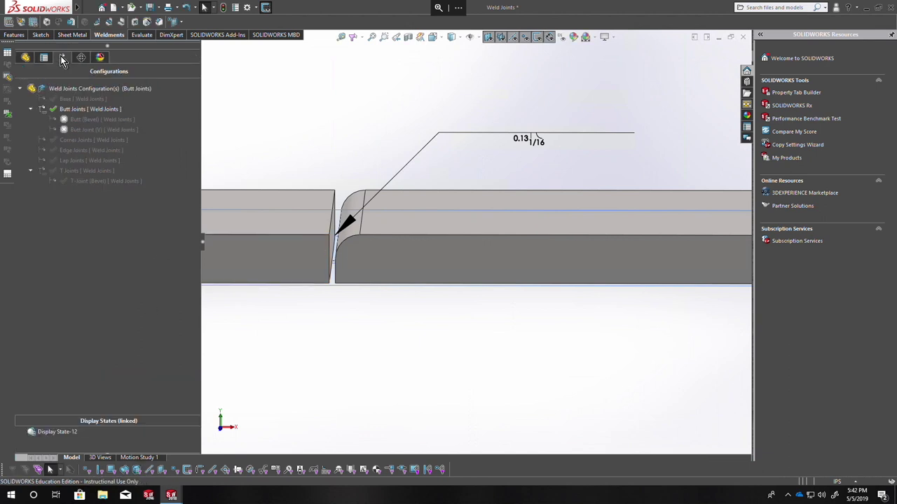
right_click(85, 108)
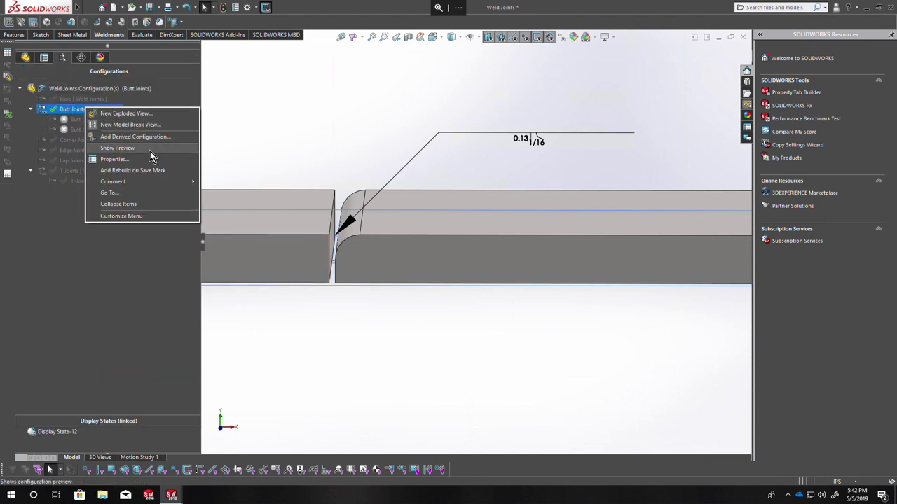
left_click(138, 137)
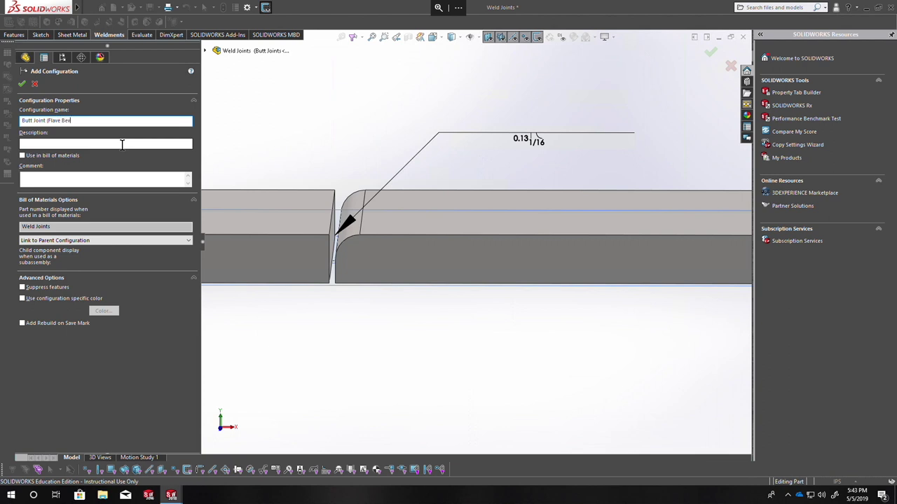
type(")")
key("Return")
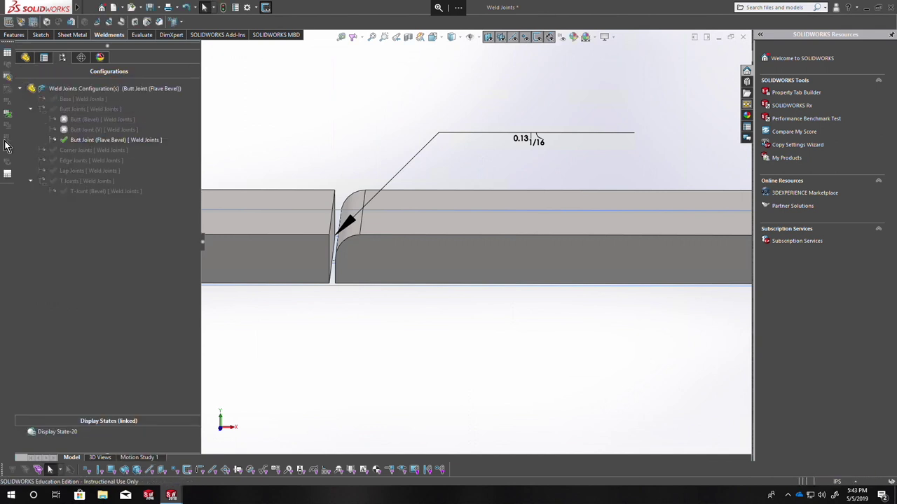
- Open Weld Bead4's per-configuration table and rebuild all configurations
left_click(25, 58)
left_click(21, 122)
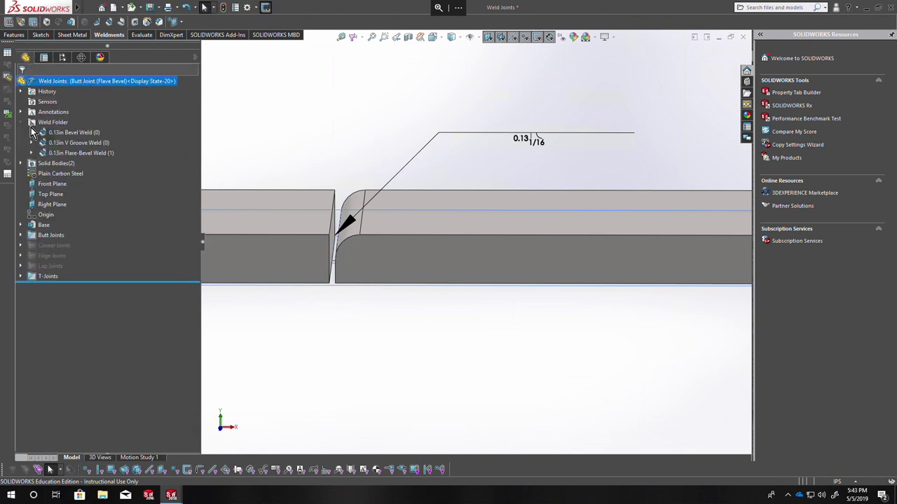
left_click(33, 153)
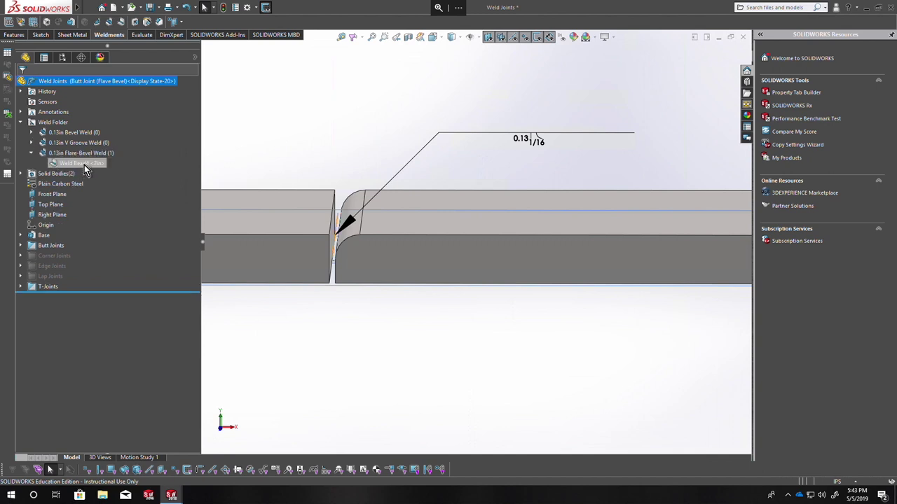
right_click(84, 165)
left_click(131, 213)
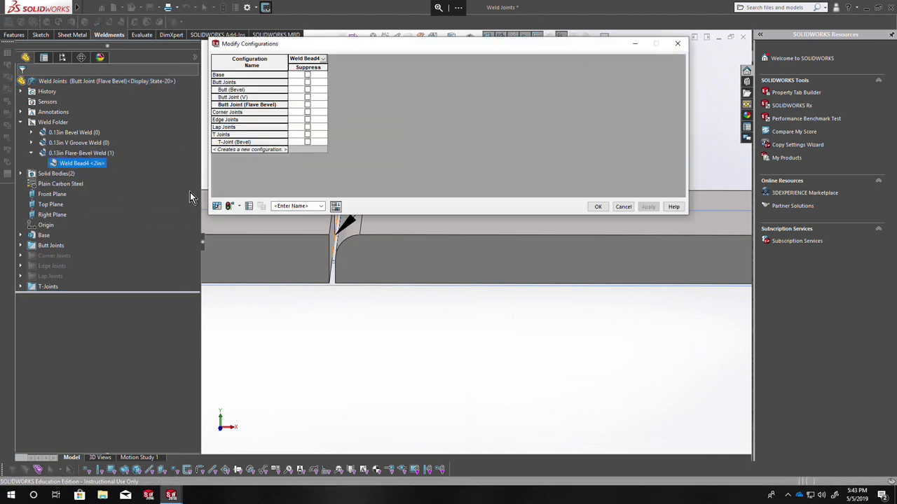
left_click(239, 206)
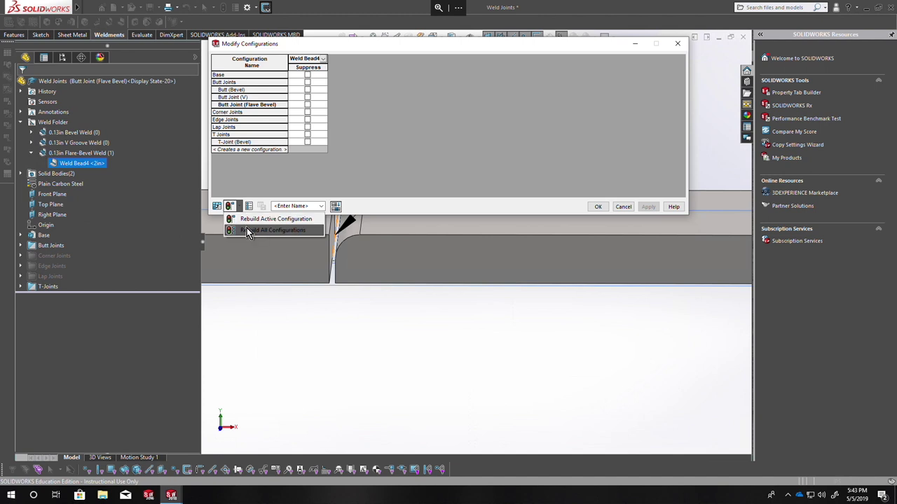
left_click(259, 230)
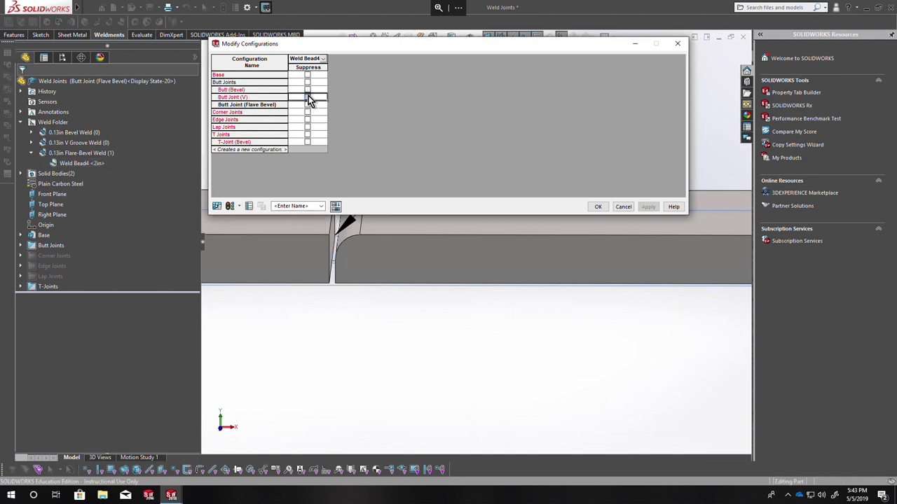
- Suppress Weld Bead4 in every configuration except Butt Joint (Flave Bevel), then apply
left_click(309, 96)
left_click(308, 90)
left_click(308, 75)
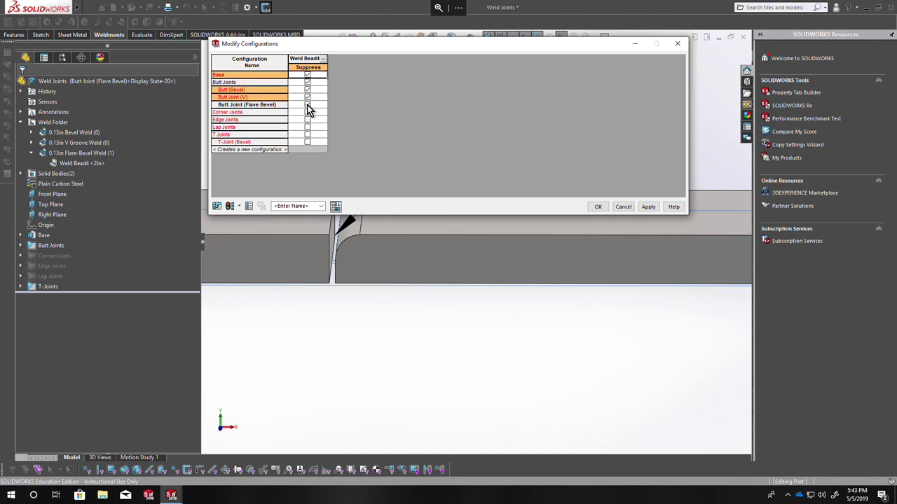
left_click(307, 104)
left_click(307, 113)
left_click(307, 120)
left_click(307, 127)
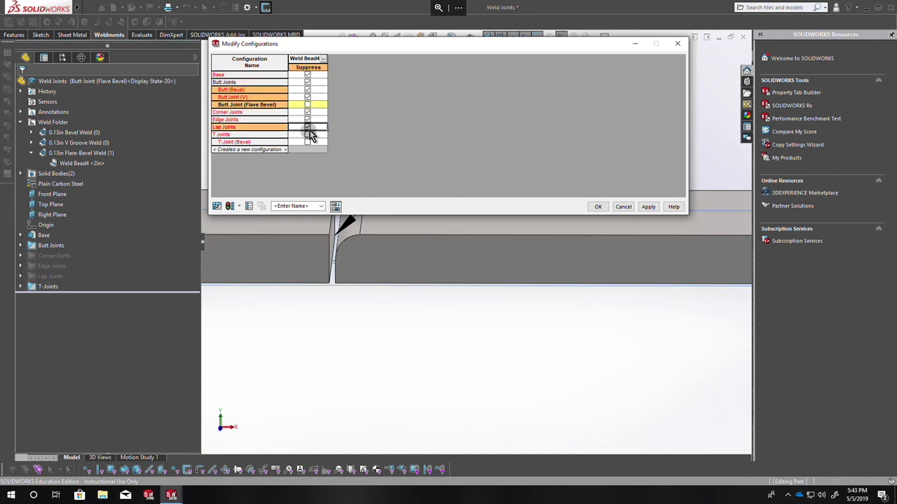
left_click(308, 135)
left_click(307, 141)
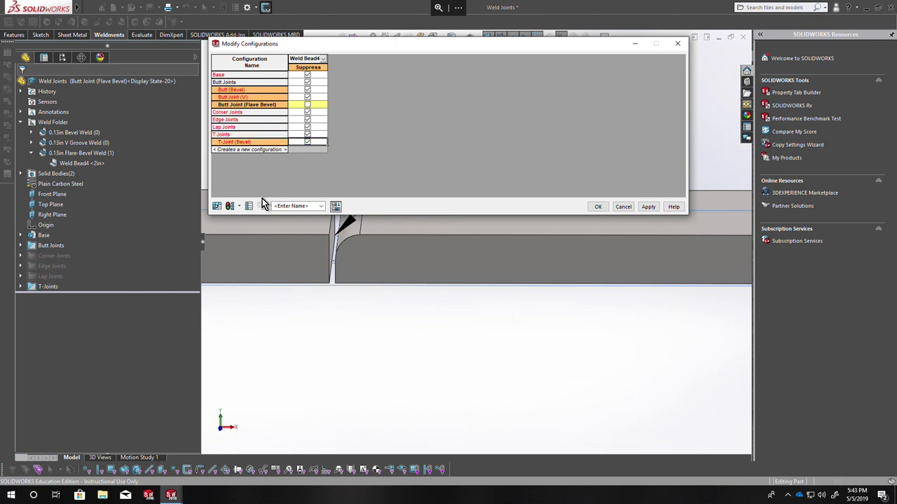
left_click(230, 206)
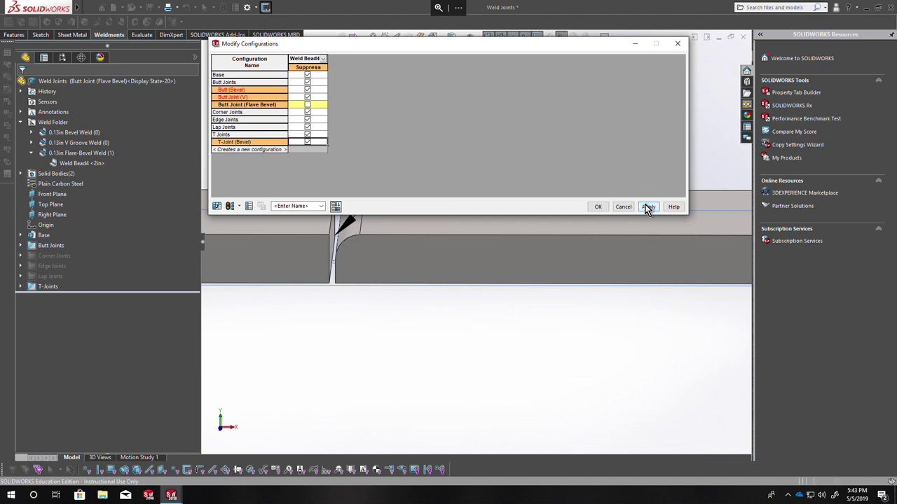
left_click(595, 207)
- Activate Butt (Bevel), then Butt Joint (V), rebuilding each and dismissing the error report
left_click(63, 58)
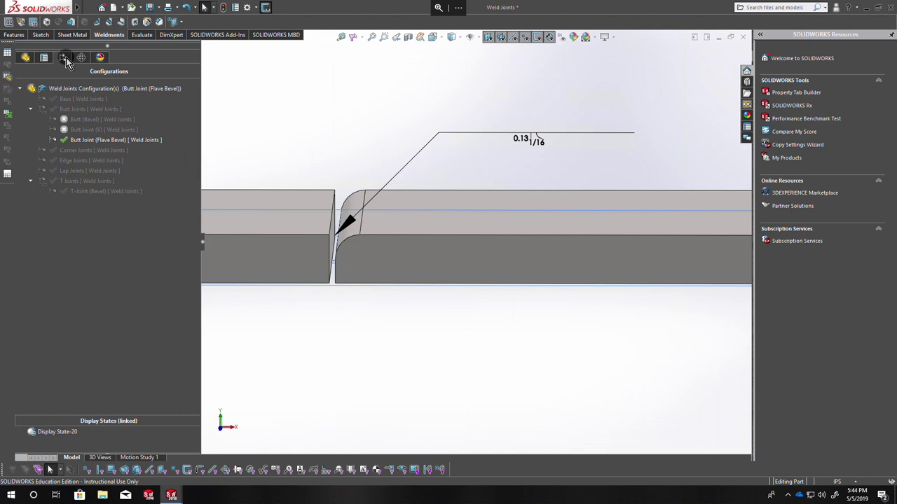
left_click(85, 120)
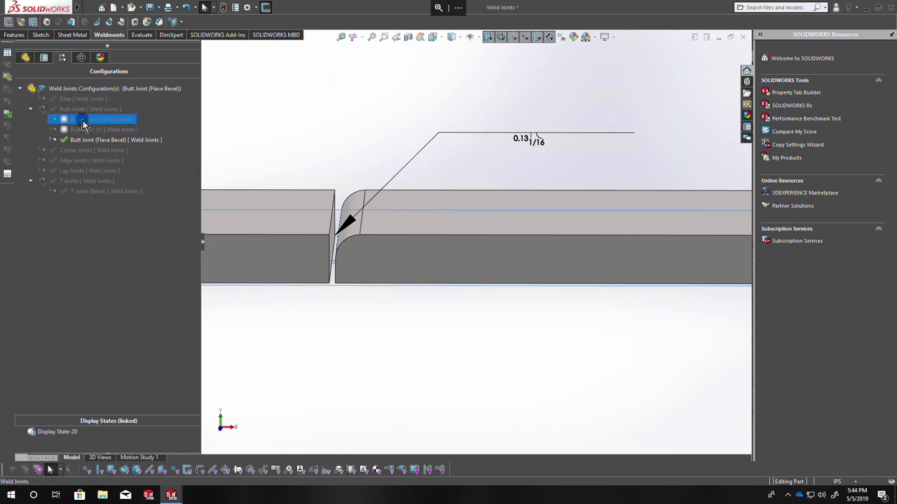
double_click(82, 120)
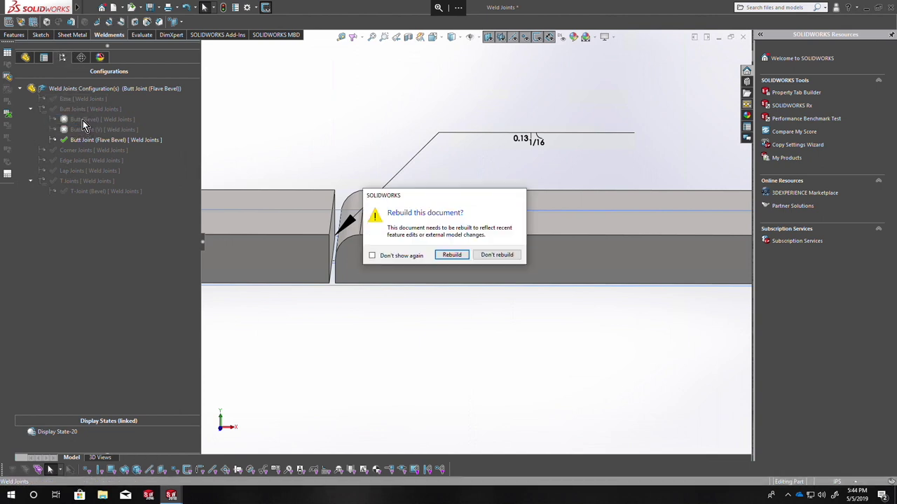
left_click(451, 255)
left_click(289, 80)
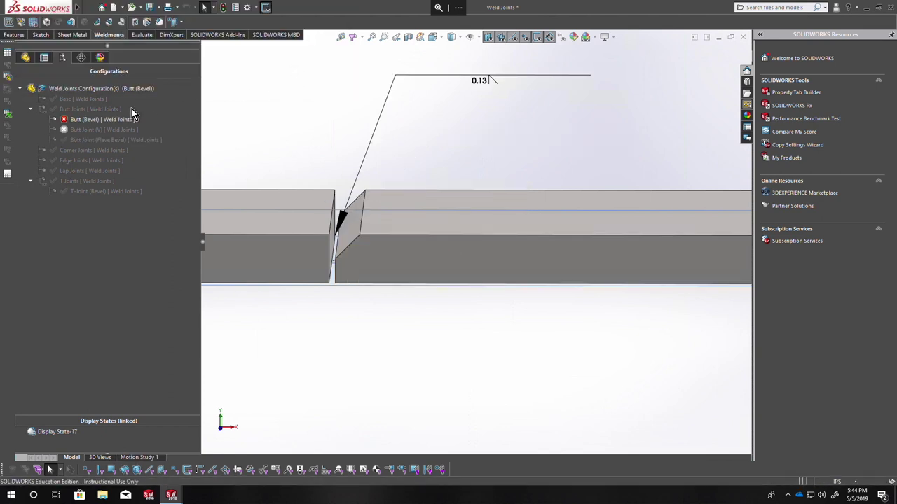
double_click(122, 129)
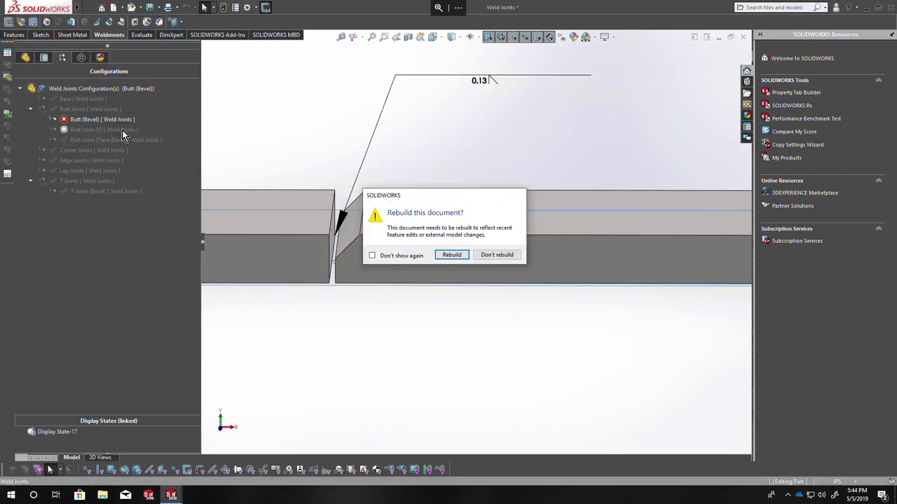
left_click(453, 255)
left_click(289, 81)
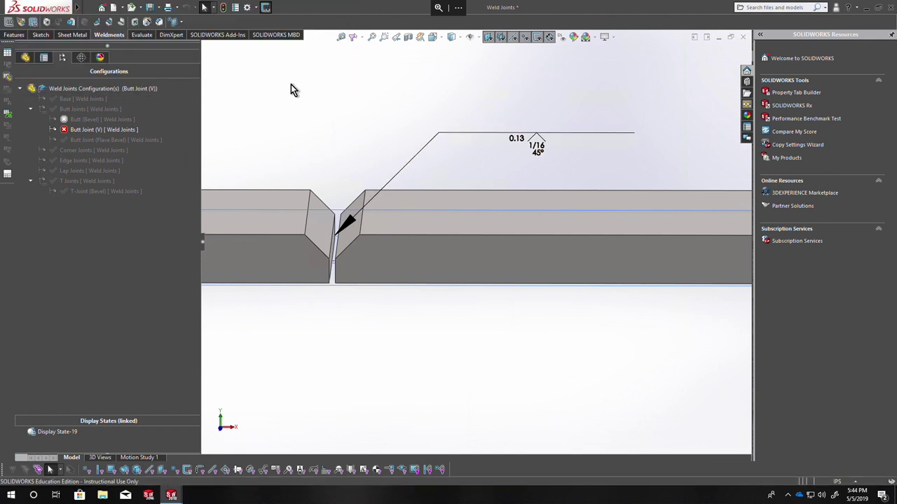
- Locate the failing Fillet1 in the Butt Joints folder and suppress it in the active configuration
left_click(26, 57)
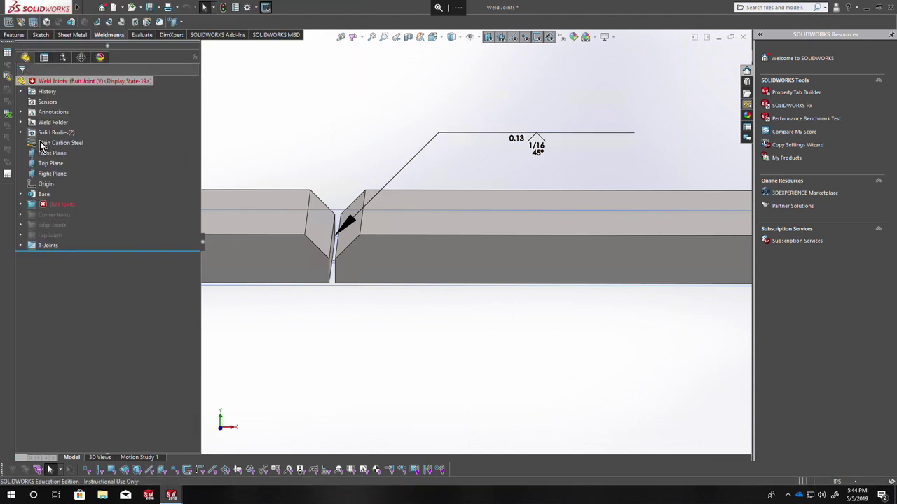
left_click(20, 204)
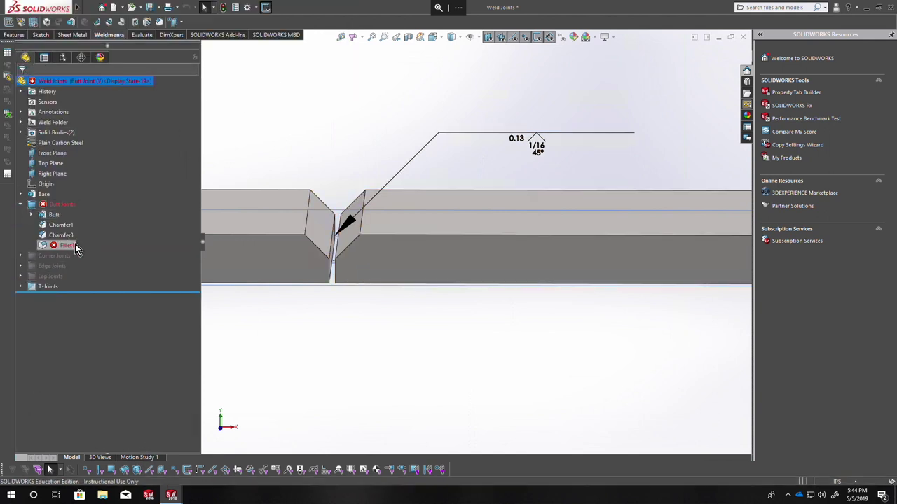
right_click(75, 244)
left_click(62, 57)
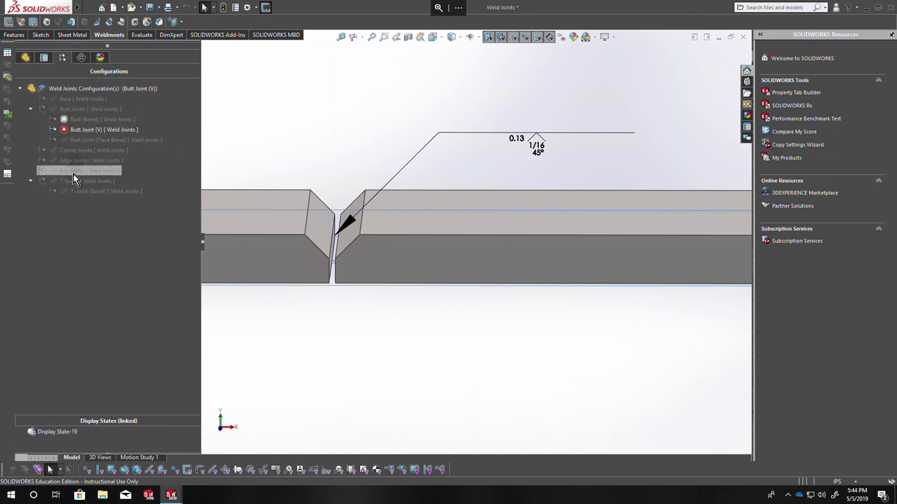
double_click(90, 140)
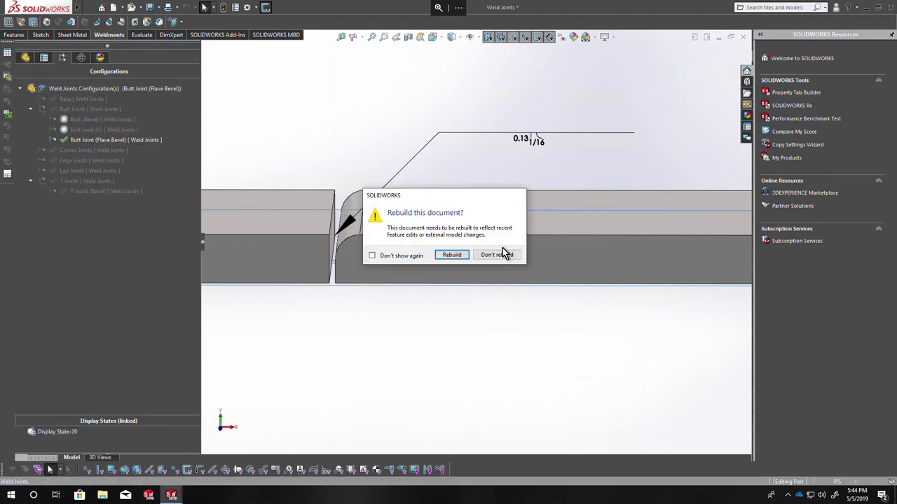
left_click(461, 254)
left_click(288, 79)
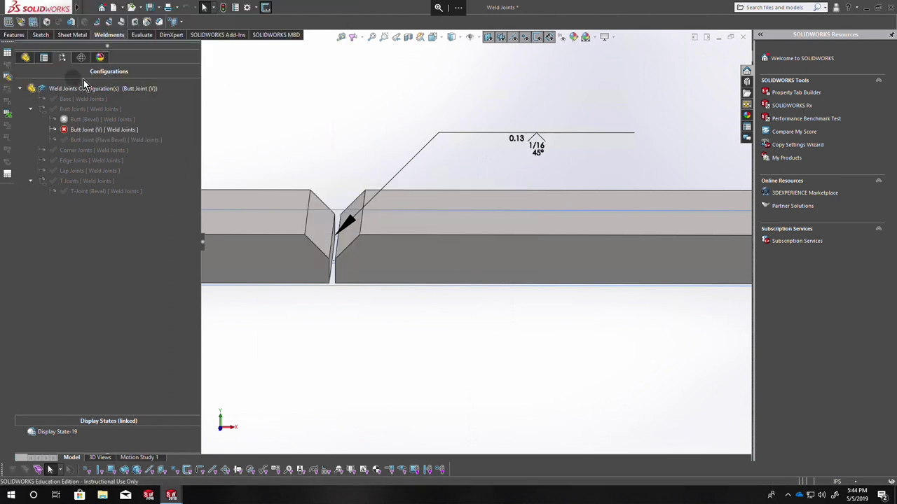
left_click(30, 56)
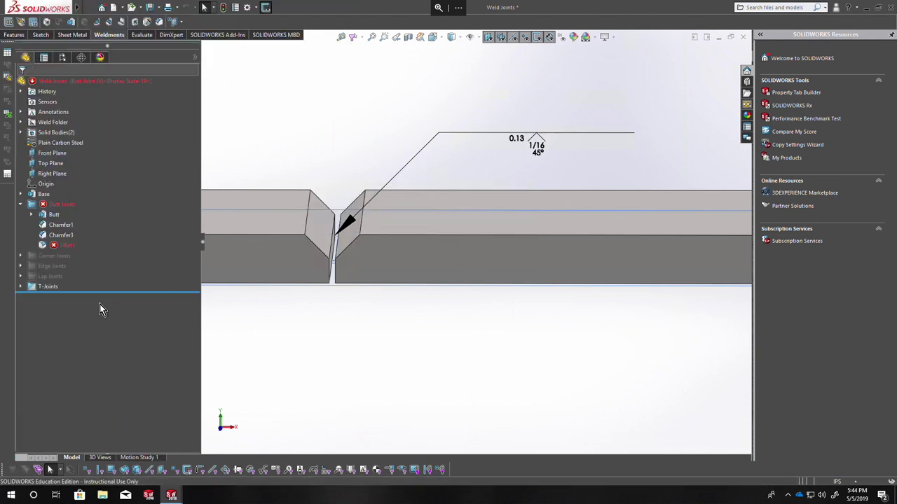
right_click(63, 245)
left_click(85, 173)
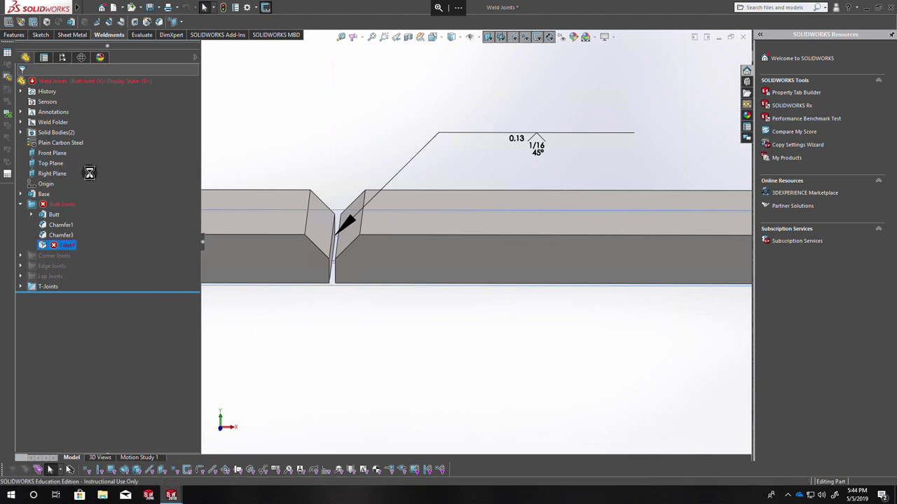
- Reactivate a configuration to check the rebuild and open Fillet1's per-configuration settings
left_click(71, 60)
double_click(85, 125)
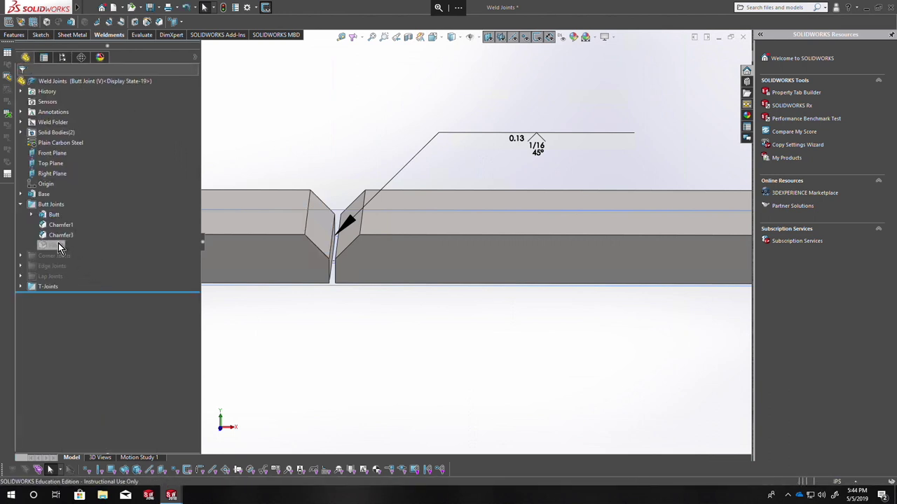
right_click(58, 244)
left_click(54, 246)
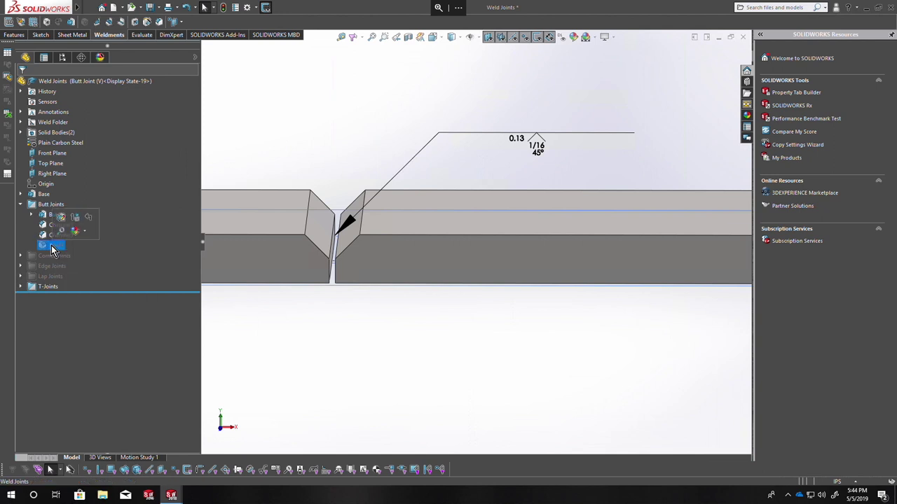
right_click(54, 249)
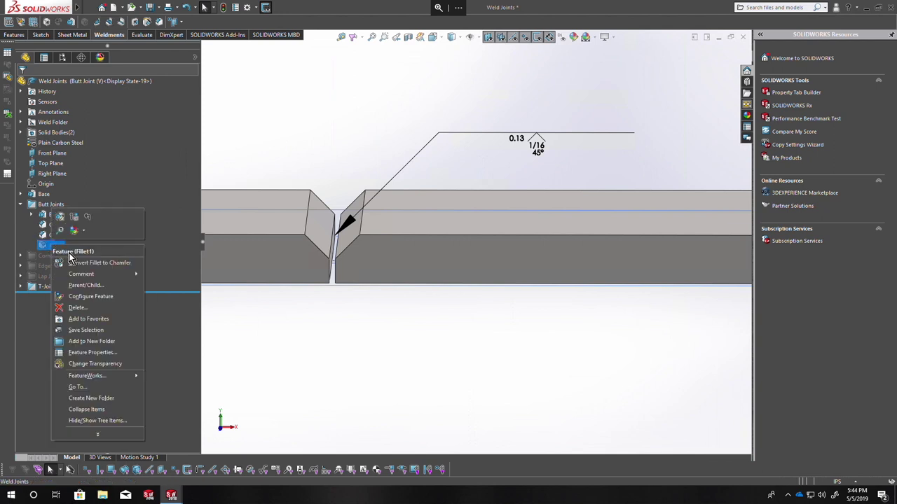
left_click(105, 297)
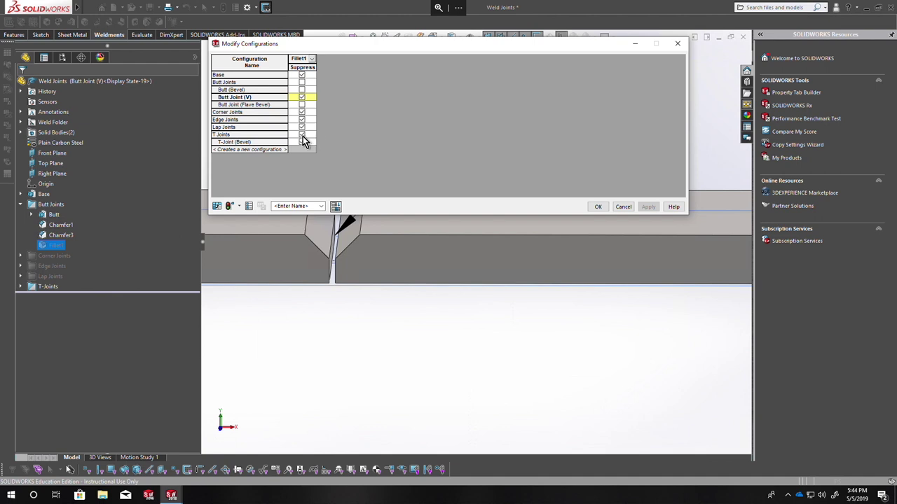
- Suppress Fillet1 in Butt (Bevel) and Butt Joints, keep it in Butt Joint (Flare Bevel), and apply
left_click(238, 208)
left_click(252, 234)
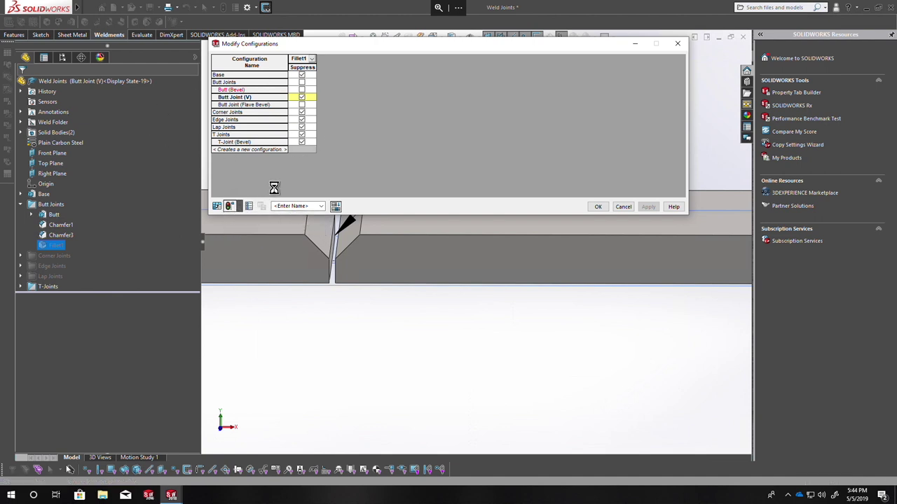
left_click(302, 89)
left_click(302, 82)
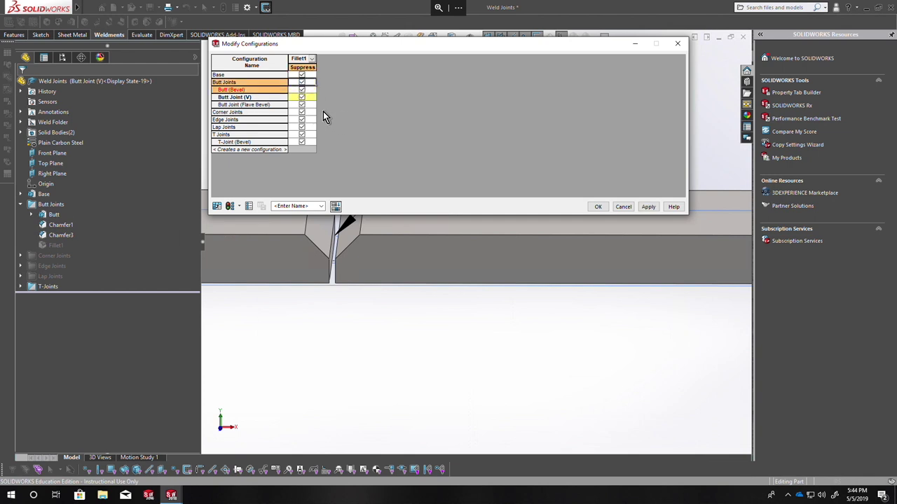
left_click(302, 105)
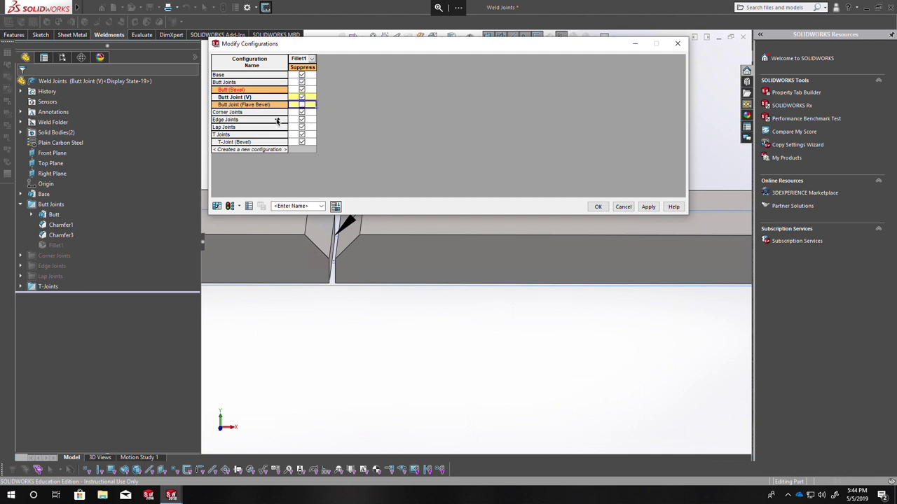
left_click(648, 207)
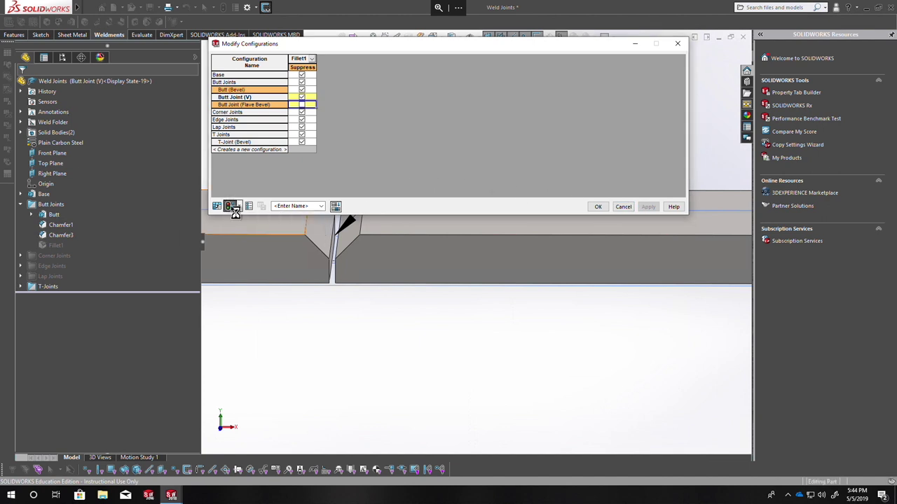
left_click(596, 208)
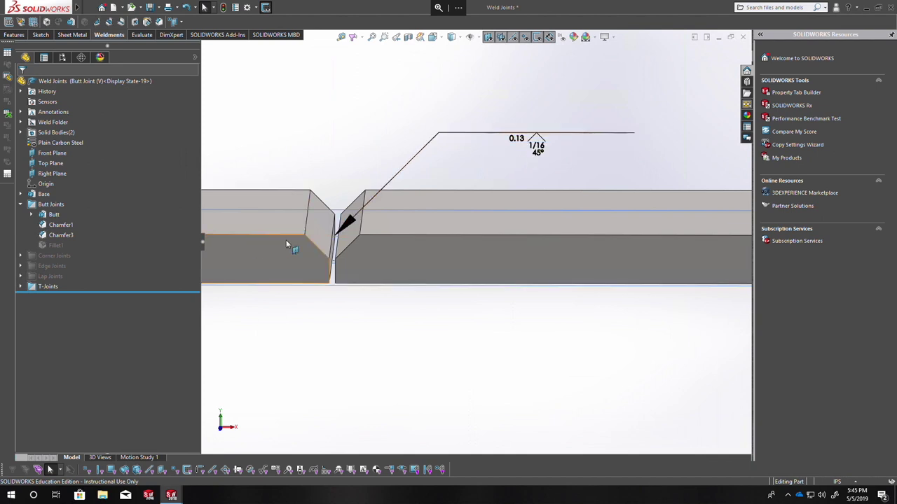
- Cycle through Butt (Bevel), Corner Joints and Edge Joints, ending with Butt Joint (Flare Bevel) active
left_click(133, 459)
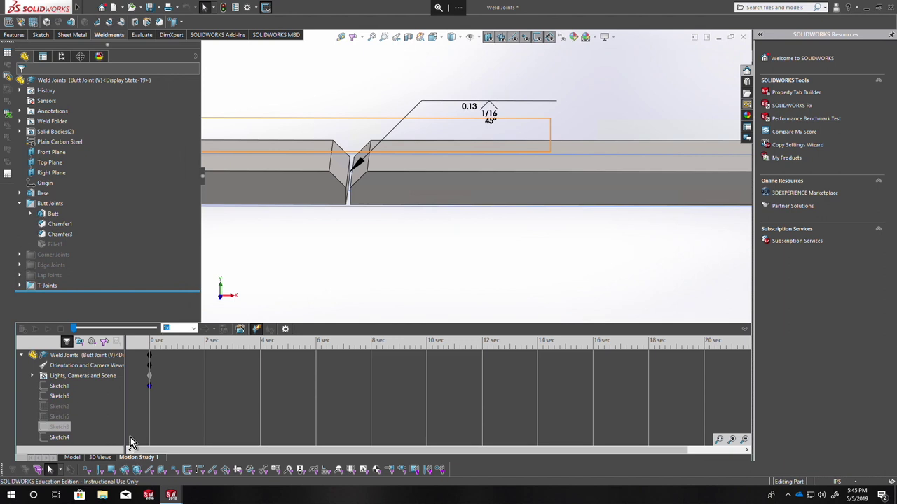
left_click(72, 457)
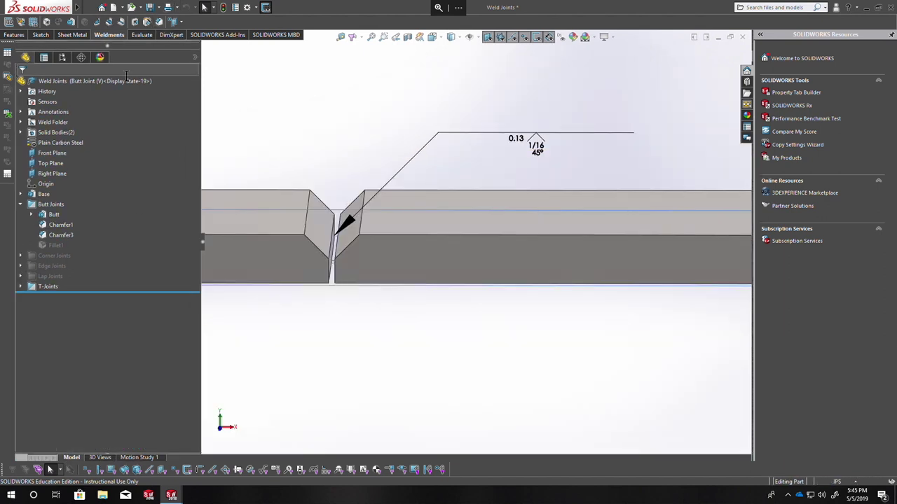
left_click(62, 58)
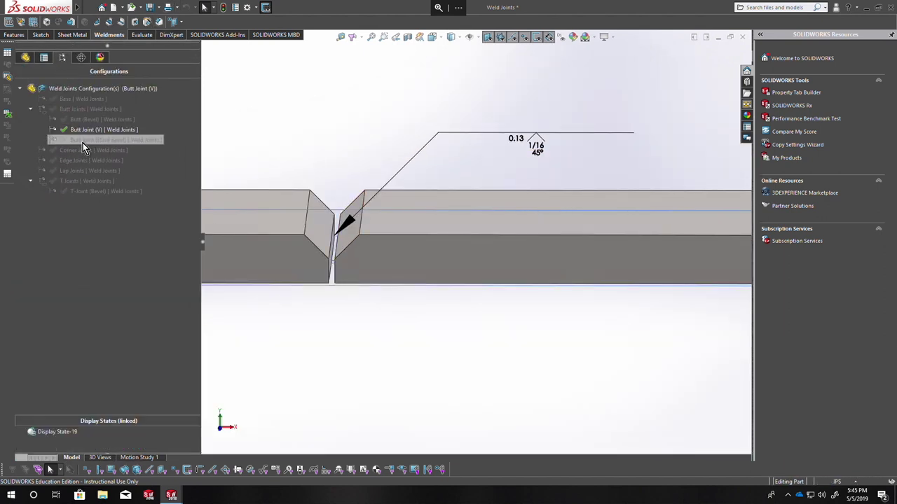
double_click(80, 120)
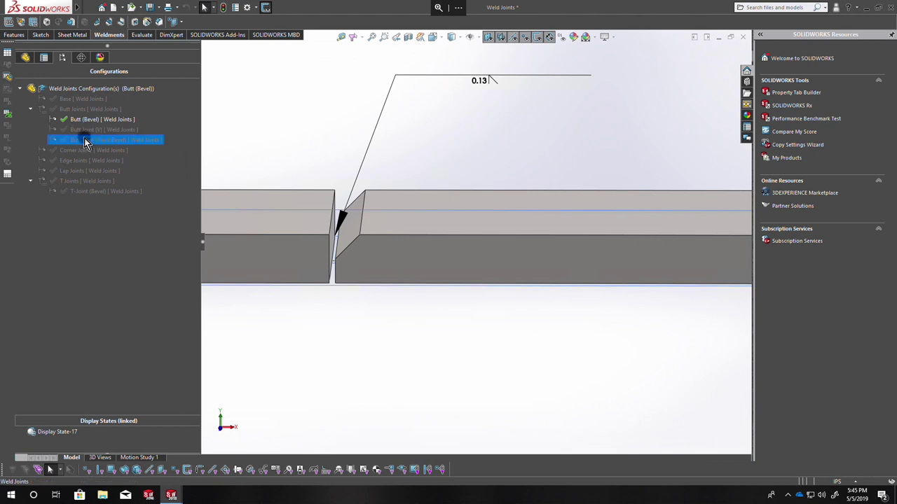
double_click(84, 139)
double_click(86, 150)
double_click(84, 162)
left_click(82, 140)
double_click(83, 140)
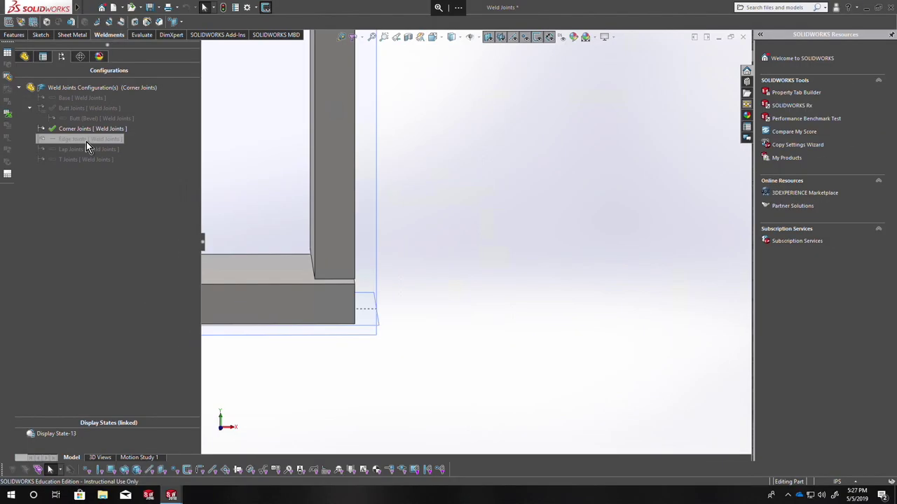
- Activate the T Joints configuration and dismiss the rebuild error report
mouse_move(86, 142)
left_mouse_down()
mouse_move(84, 117)
mouse_move(77, 131)
left_mouse_up()
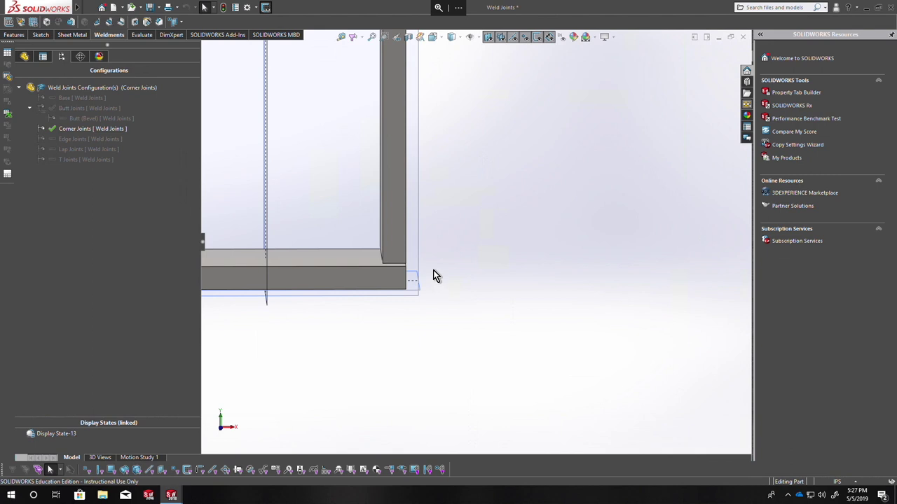
left_click(82, 161)
double_click(77, 160)
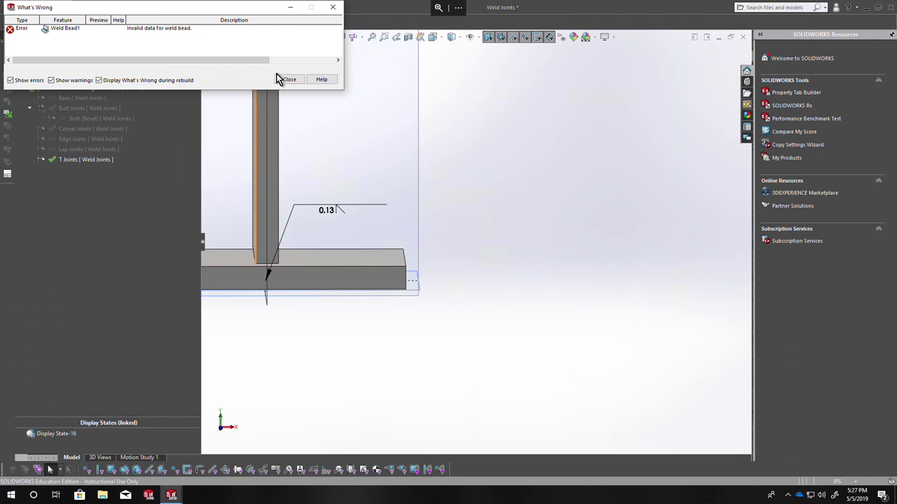
left_click(290, 80)
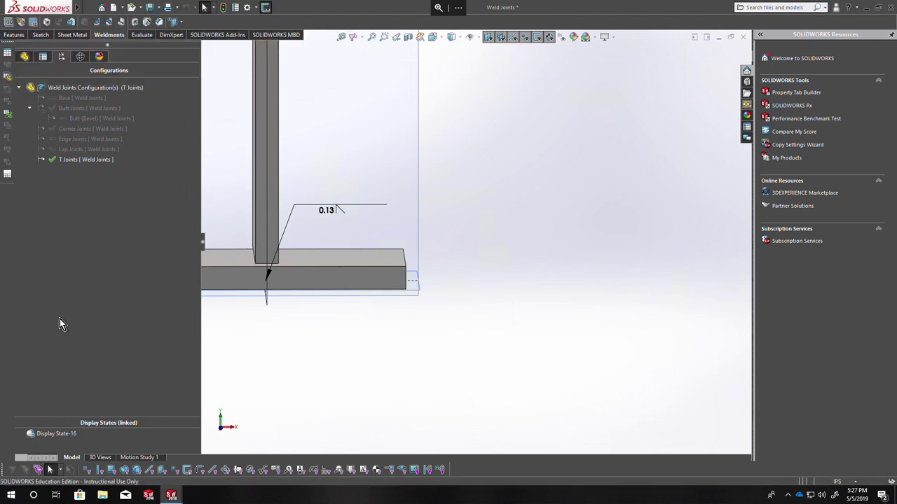
- Suppress Weld Bead1 under 0.13in Bevel Weld in the T Joints configuration
left_click(31, 59)
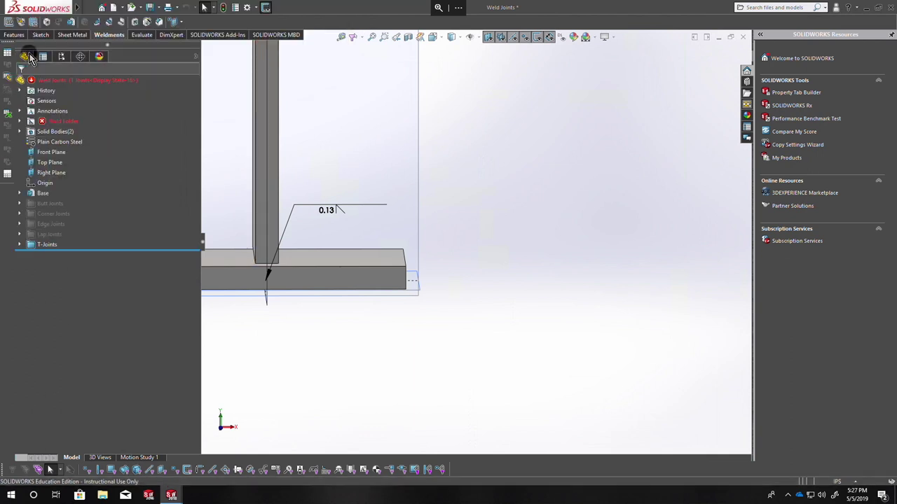
left_click(20, 121)
right_click(52, 133)
left_click(30, 132)
left_click(72, 143)
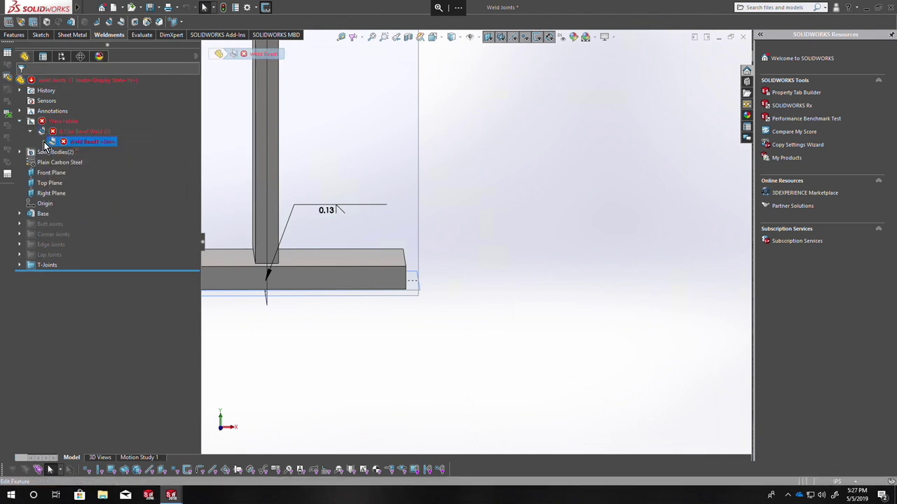
right_click(68, 146)
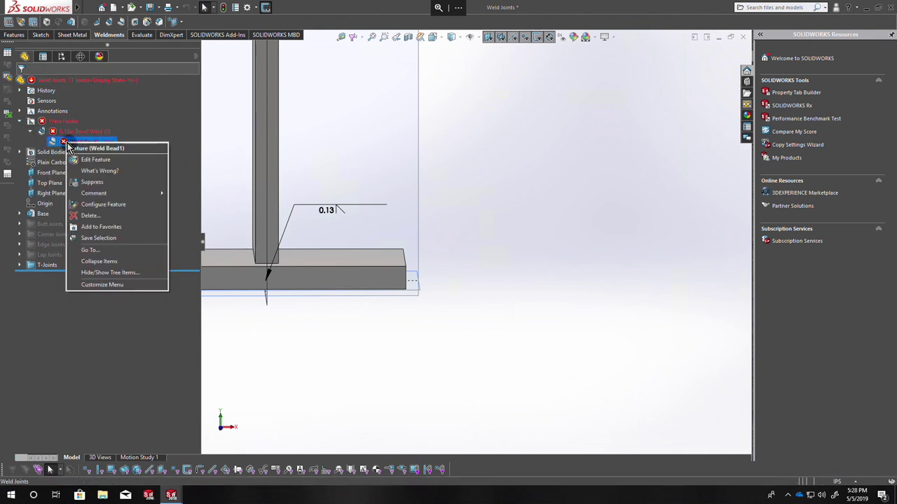
left_click(106, 204)
left_click(308, 120)
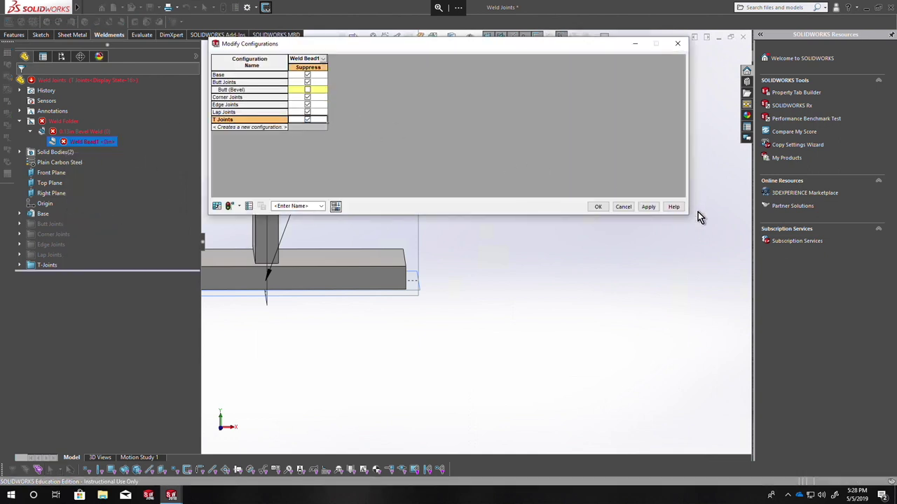
left_click(648, 207)
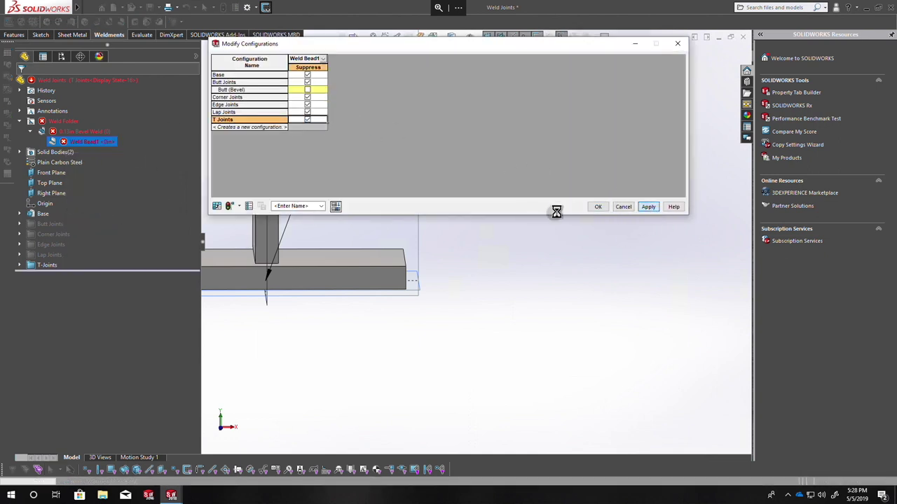
left_click(597, 207)
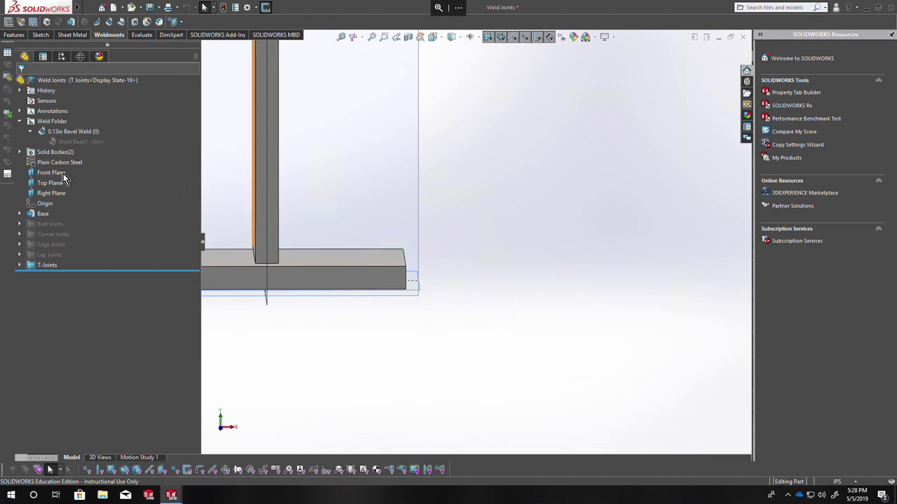
- Reactivate T Joints via Butt (Bevel) and expand the T-Joints folder to show feature T
middle_click_drag(302, 238, 367, 243)
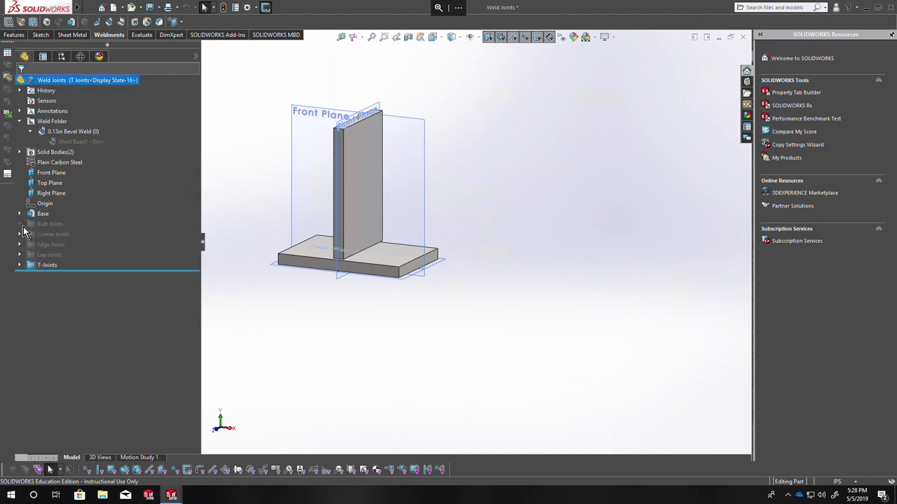
left_click(61, 57)
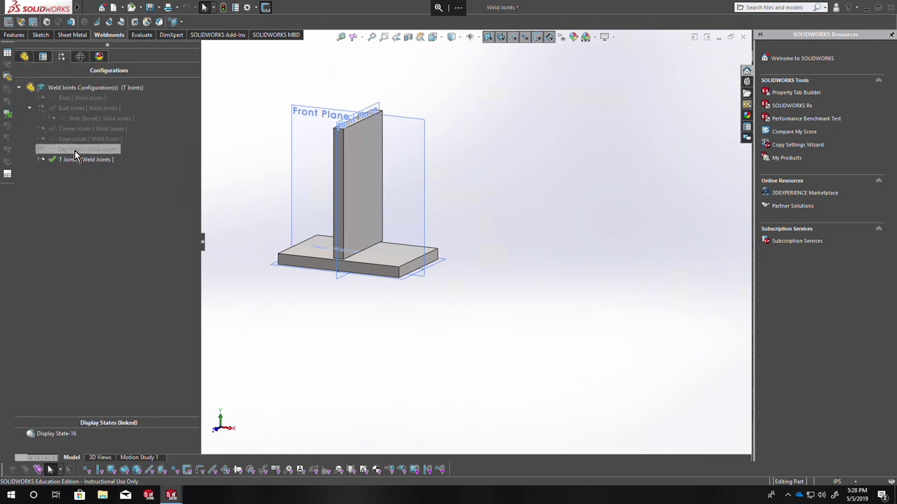
double_click(79, 119)
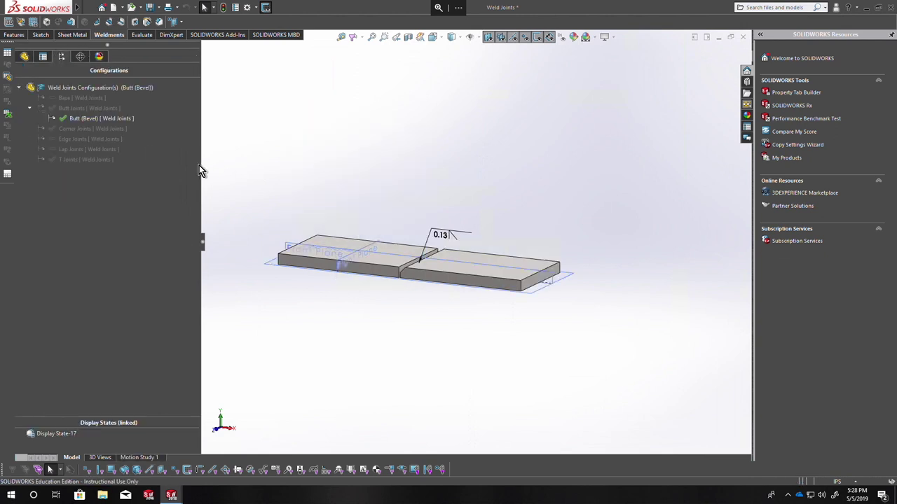
double_click(73, 159)
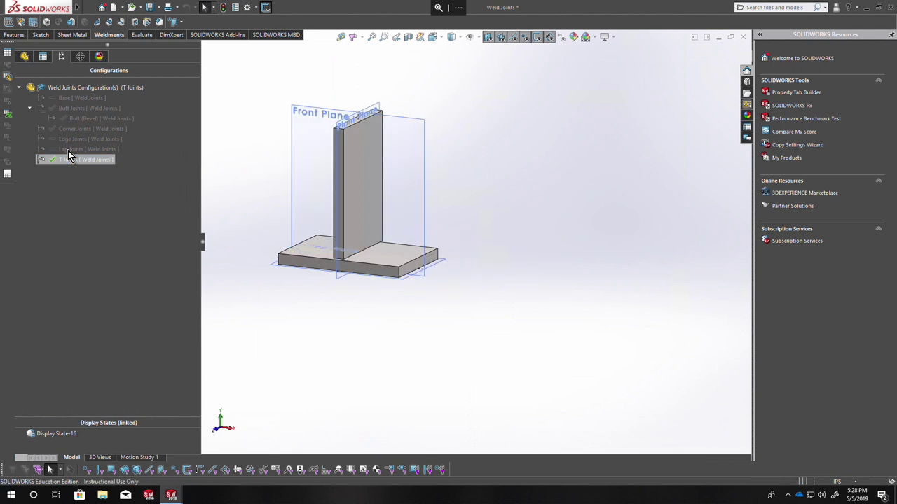
left_click(24, 56)
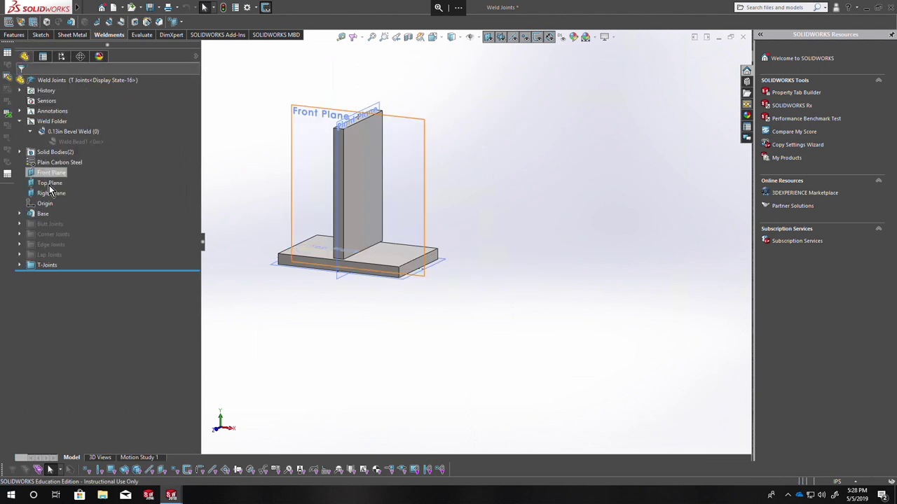
left_click(18, 265)
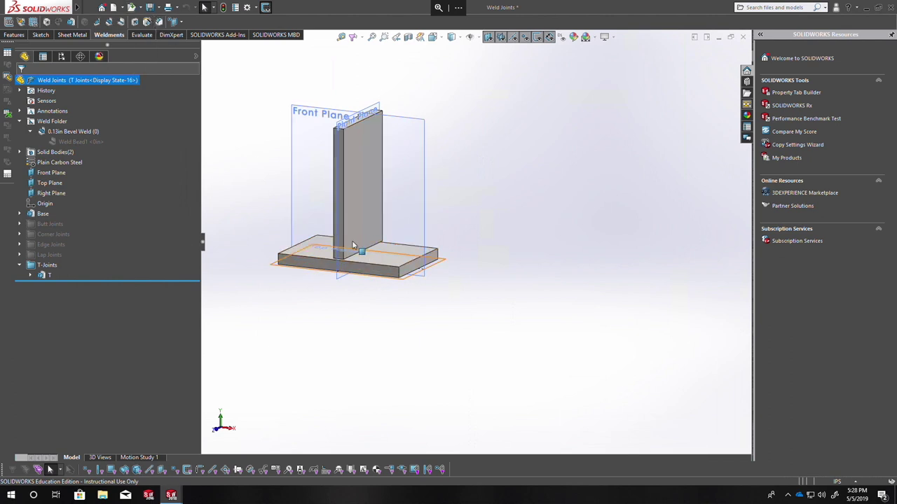
- Chamfer the inner edge where the T-joint plates meet at 0.125in × 45°
left_click(160, 22)
left_click(365, 248)
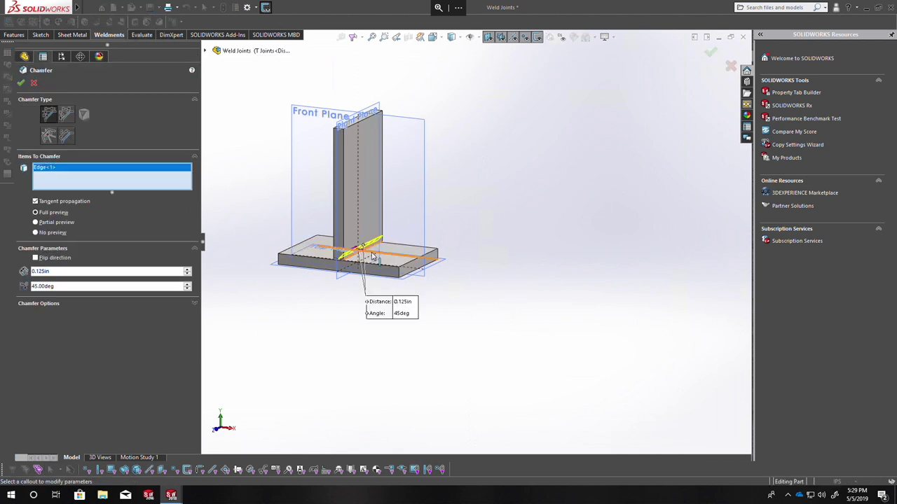
left_click(22, 83)
- Move Chamfer2 into the T-Joints folder below the T feature
scroll(338, 238, "down", 3)
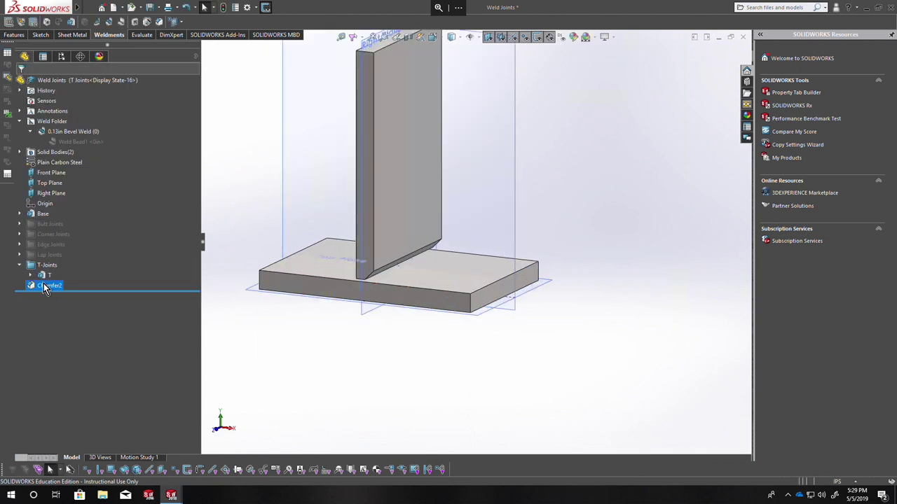
left_click_drag(43, 287, 41, 275)
left_click(63, 277)
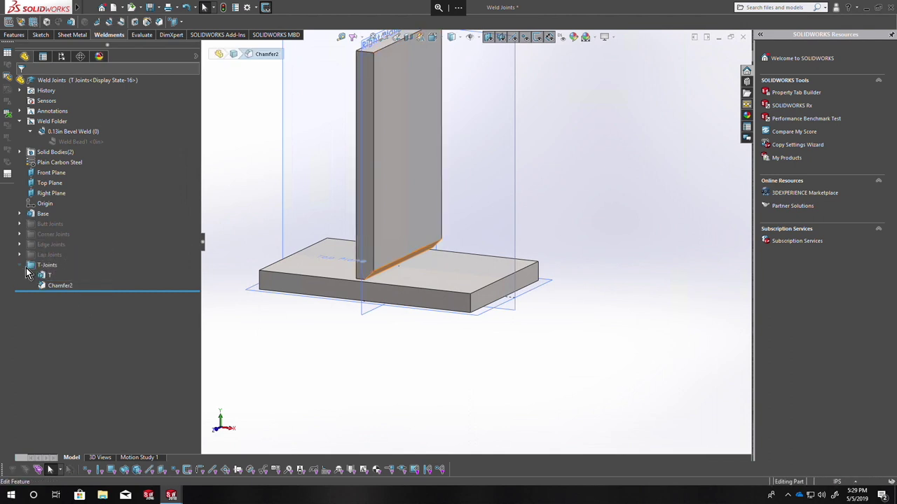
- Activate the Butt (Bevel) configuration, then the T Joints configuration
left_click(61, 58)
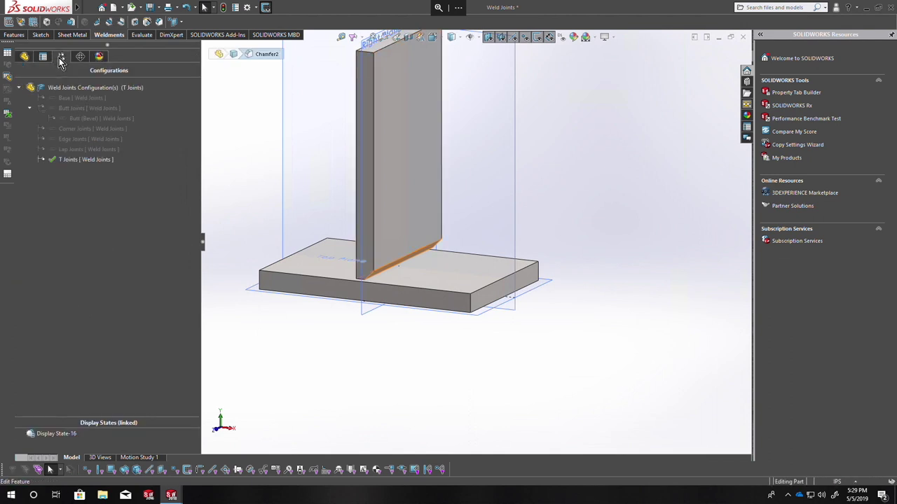
double_click(79, 118)
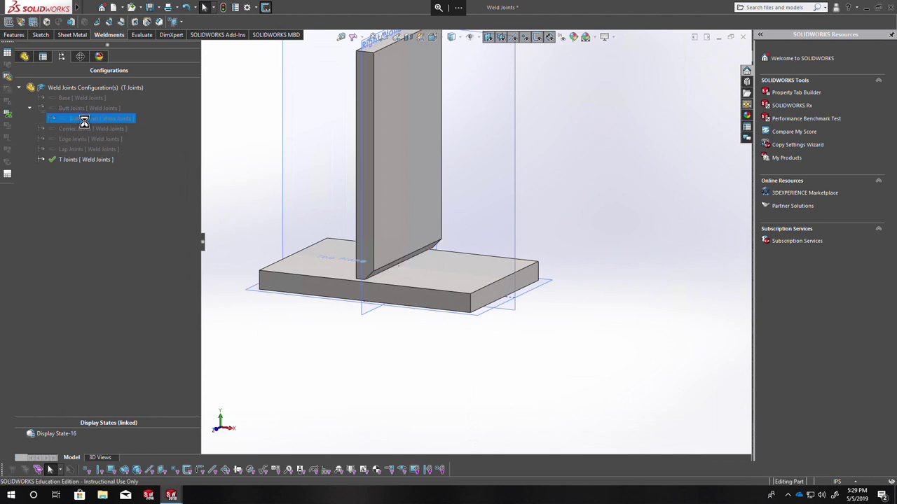
left_click(60, 160)
double_click(74, 161)
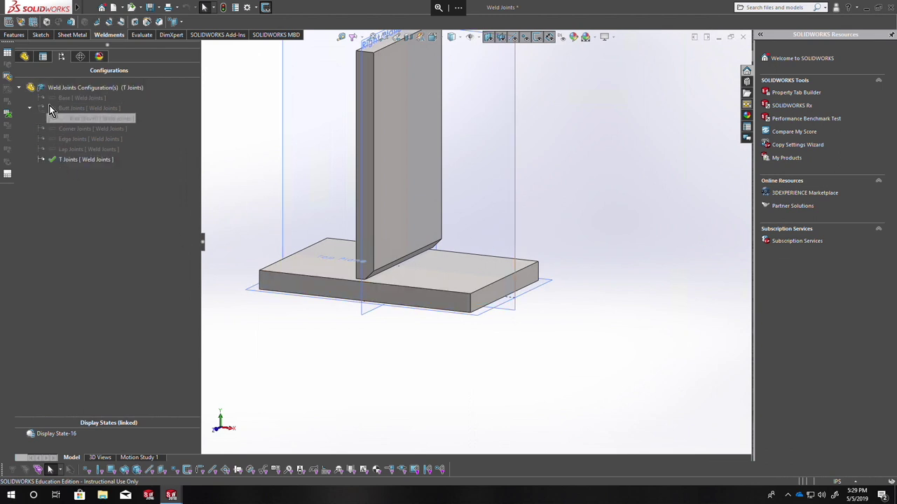
- Add a derived configuration 'T-Joint (Bevel)' under T Joints and expand it
right_click(80, 159)
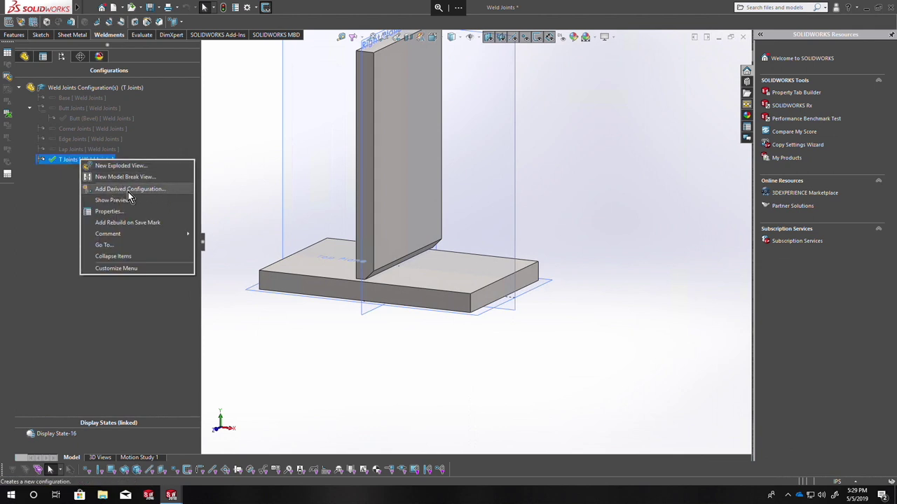
left_click(127, 190)
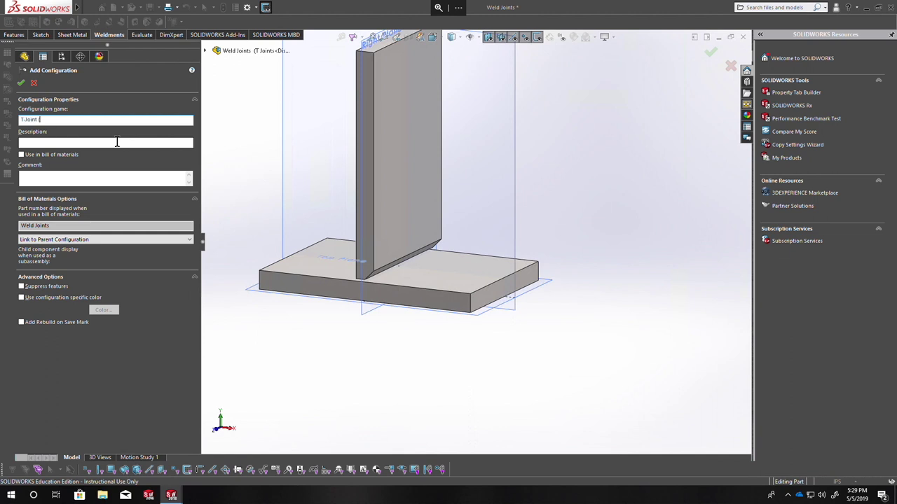
type("T-Joint (Bevel)")
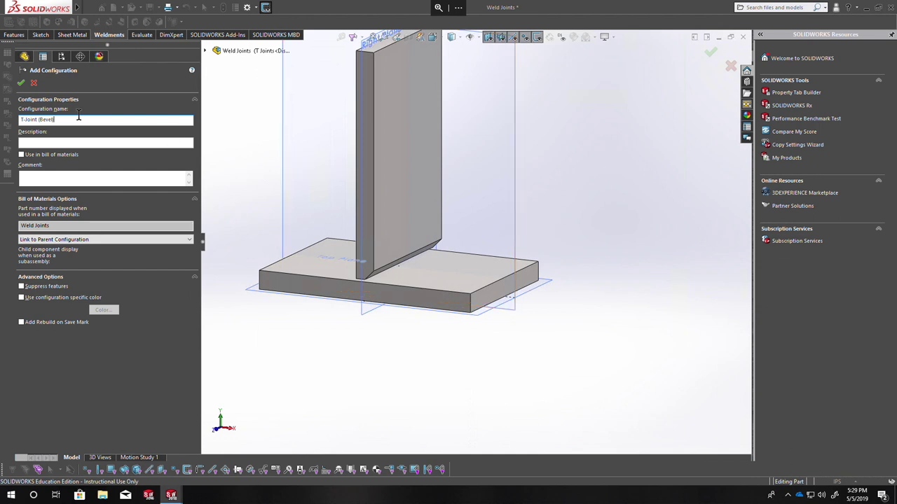
left_click(21, 83)
left_click(29, 160)
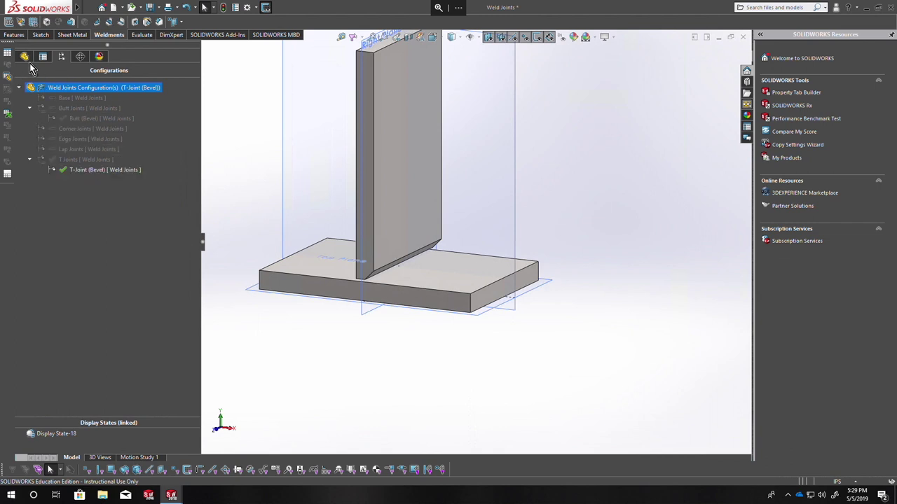
- Suppress Chamfer2 in the parent T Joints configuration
double_click(70, 160)
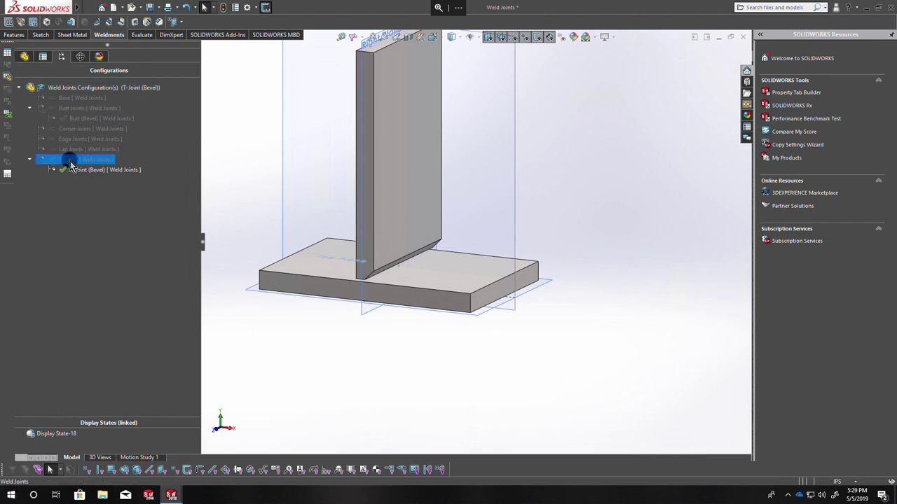
left_click(26, 59)
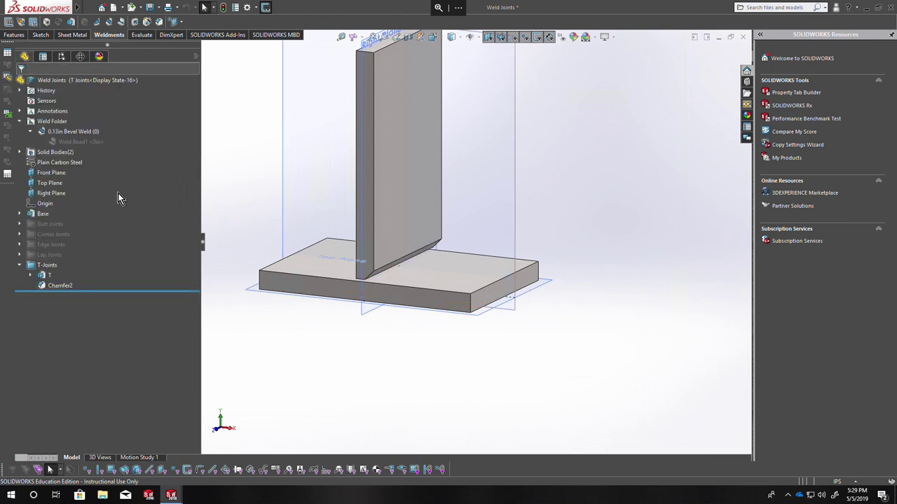
right_click(53, 285)
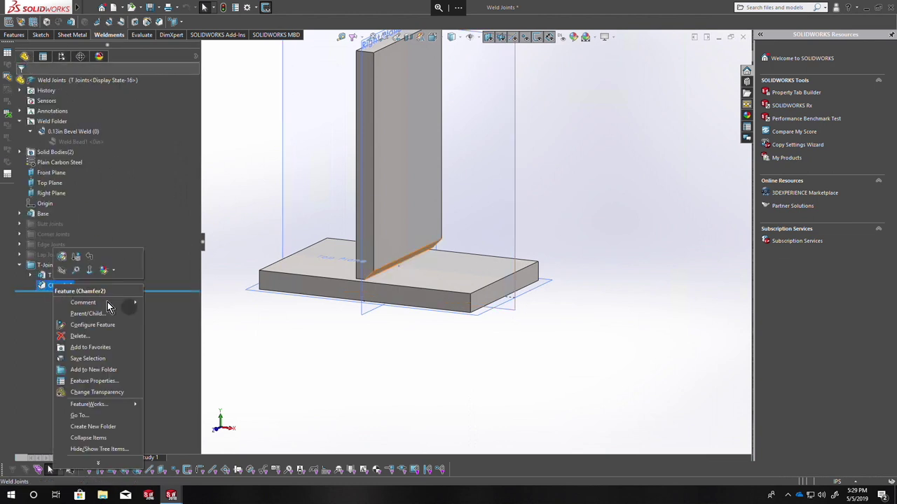
left_click(78, 257)
left_click(61, 57)
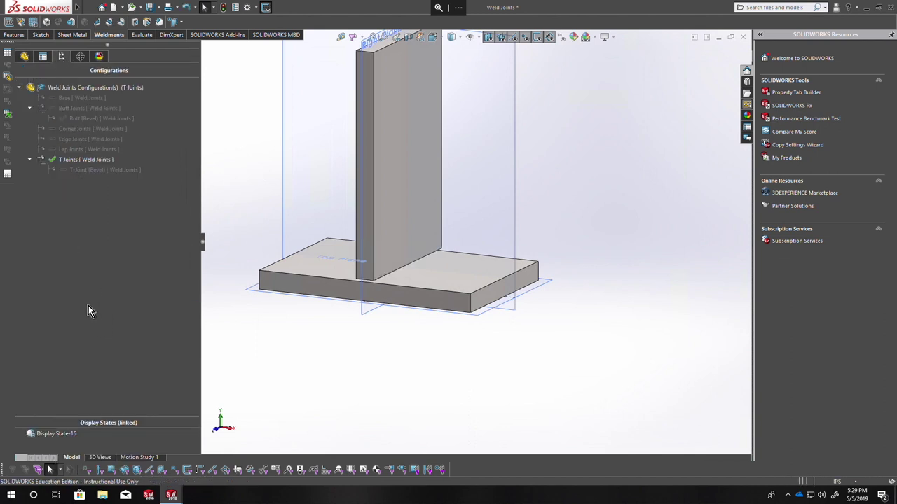
- Unsuppress Chamfer2 in T-Joint (Bevel) so its upright plate shows the bevel
double_click(76, 170)
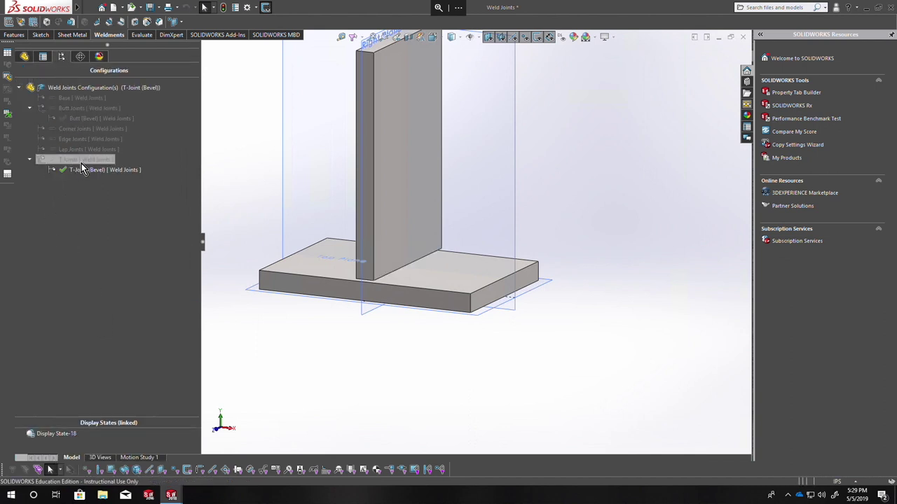
left_click(87, 161)
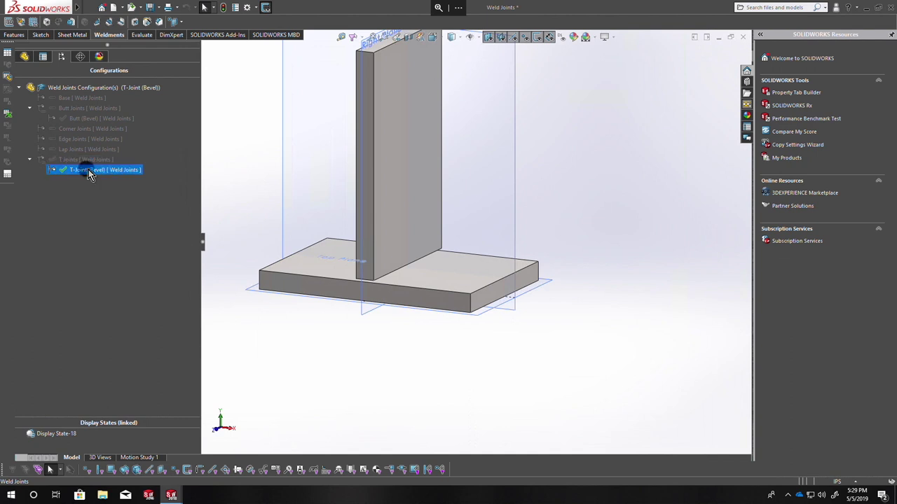
left_click(24, 57)
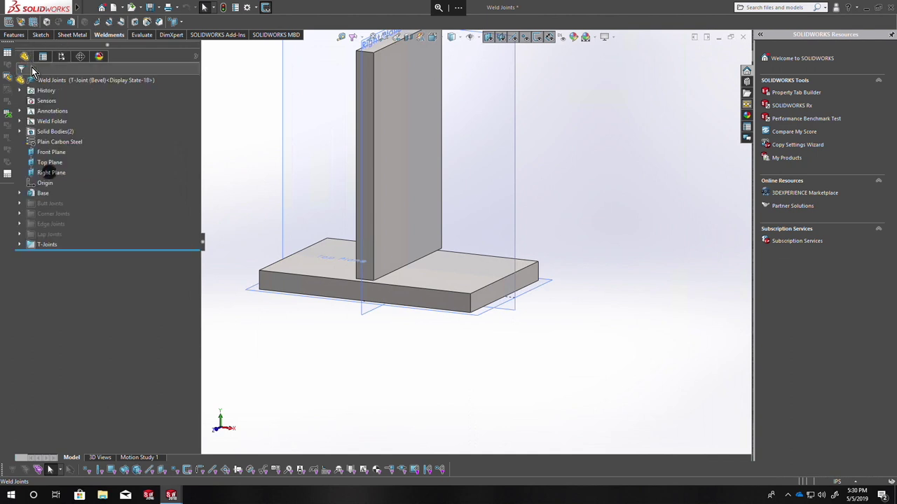
left_click(18, 245)
right_click(60, 266)
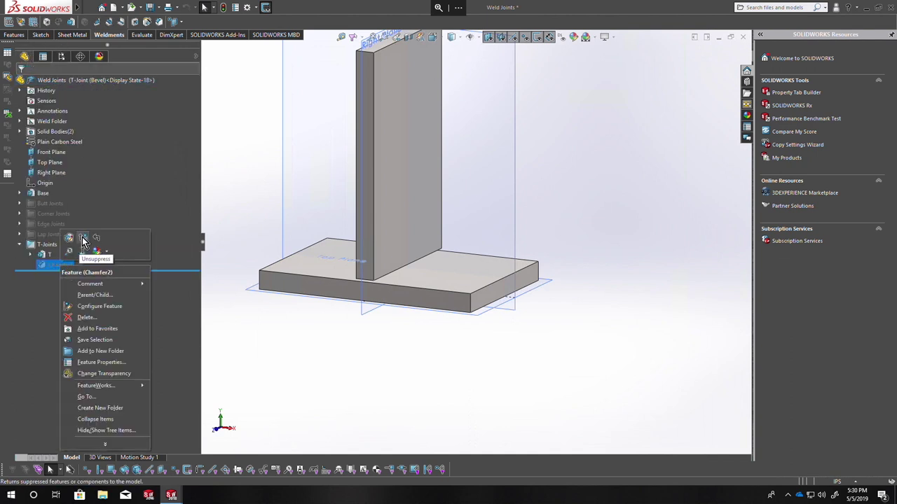
left_click(84, 240)
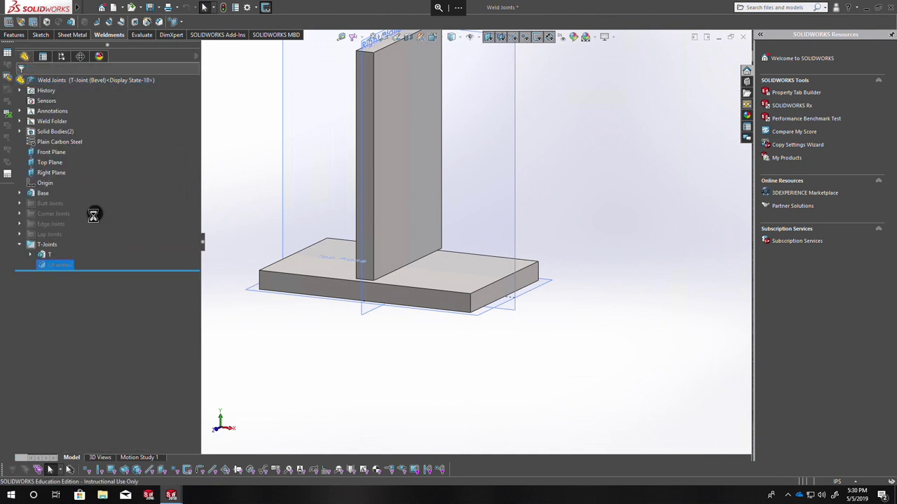
left_click(61, 56)
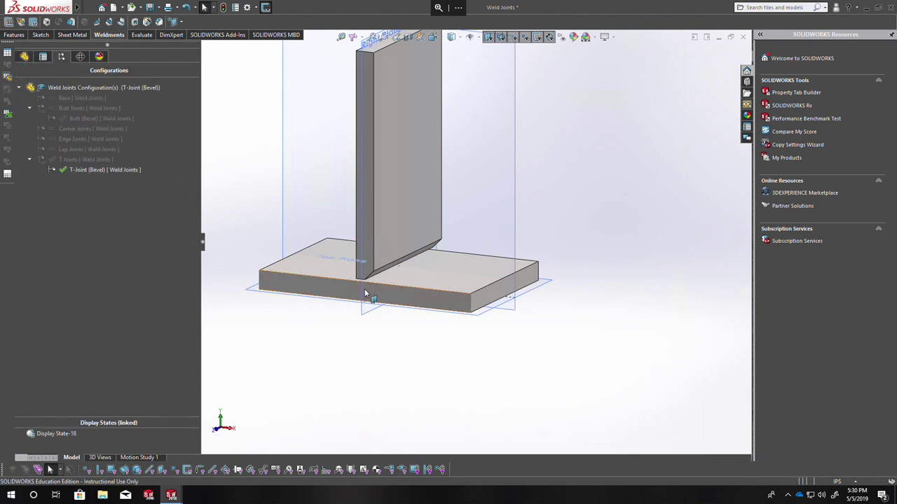
- Toggle T-Joints and T-Joint (Bevel) to verify the bevel, then lay a 0.125in bead across both bevel faces
double_click(68, 162)
double_click(81, 171)
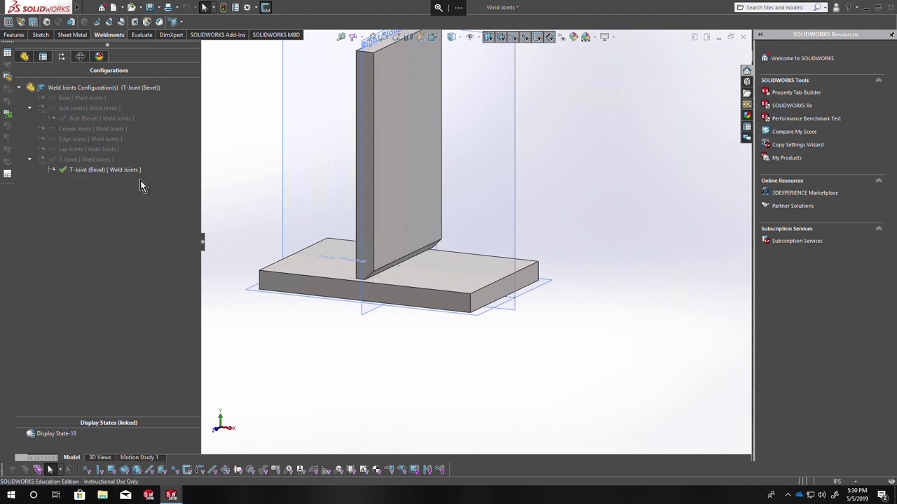
left_click(120, 23)
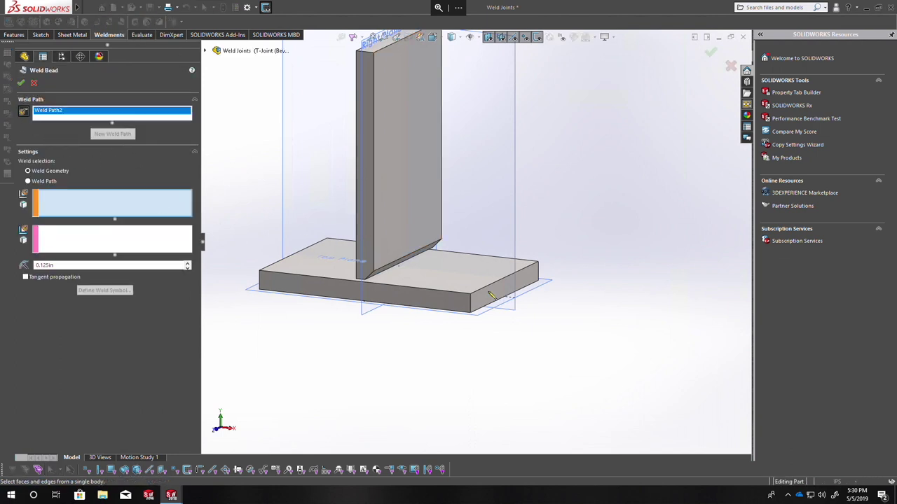
mouse_move(379, 256)
middle_mouse_down()
mouse_move(367, 216)
mouse_move(356, 220)
mouse_move(366, 226)
mouse_move(366, 261)
mouse_move(400, 248)
mouse_move(390, 266)
middle_mouse_up()
scroll(365, 262, "down", 3)
mouse_move(390, 266)
left_mouse_down()
mouse_move(417, 250)
mouse_move(509, 250)
mouse_move(572, 242)
left_mouse_up()
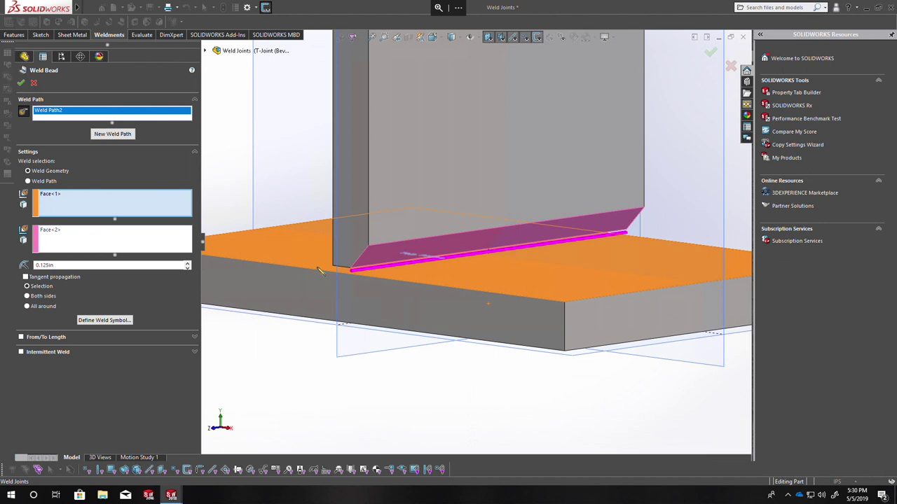
scroll(371, 231, "down", 5)
middle_click_drag(369, 214, 351, 249)
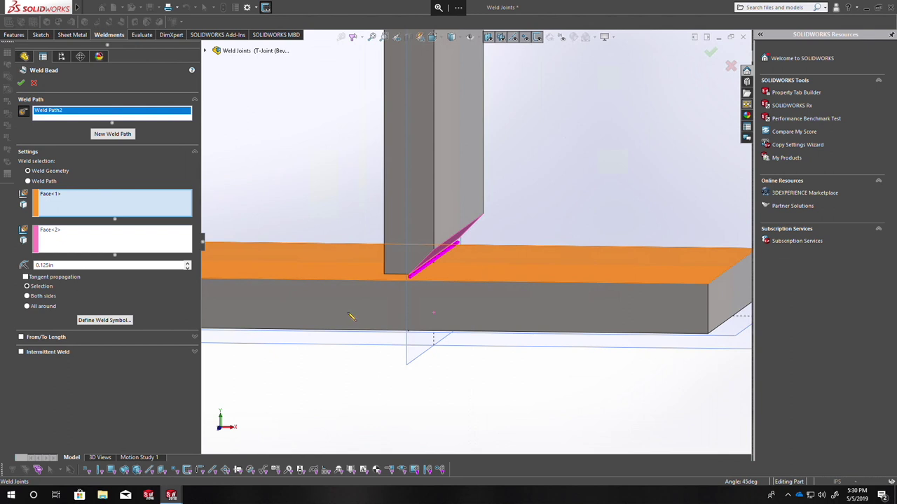
scroll(448, 273, "down", 3)
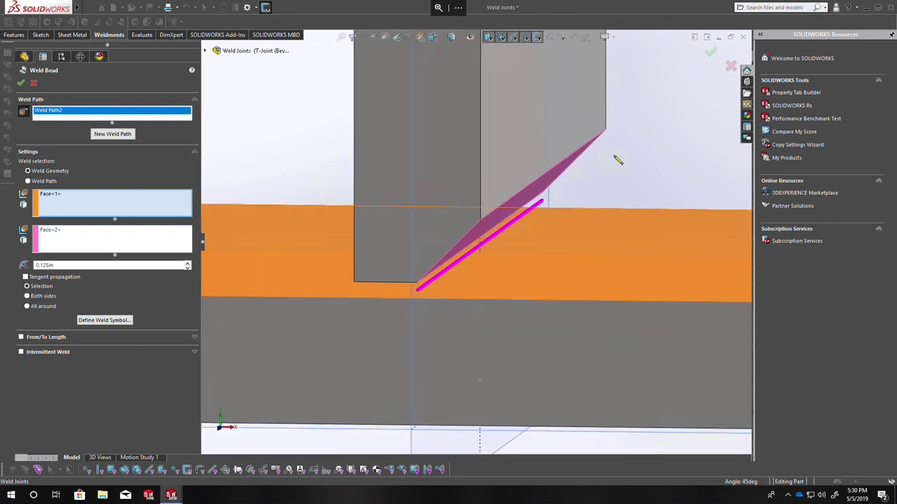
middle_click_drag(471, 252, 403, 293)
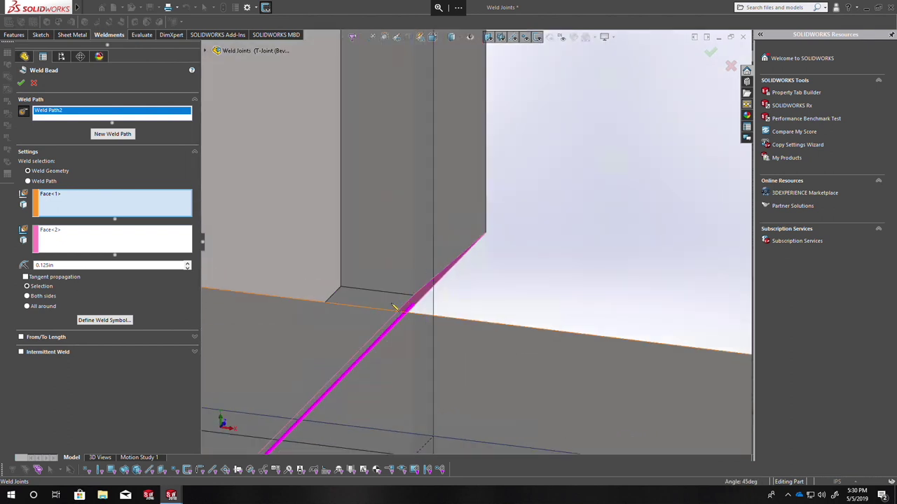
key("ctrl+7")
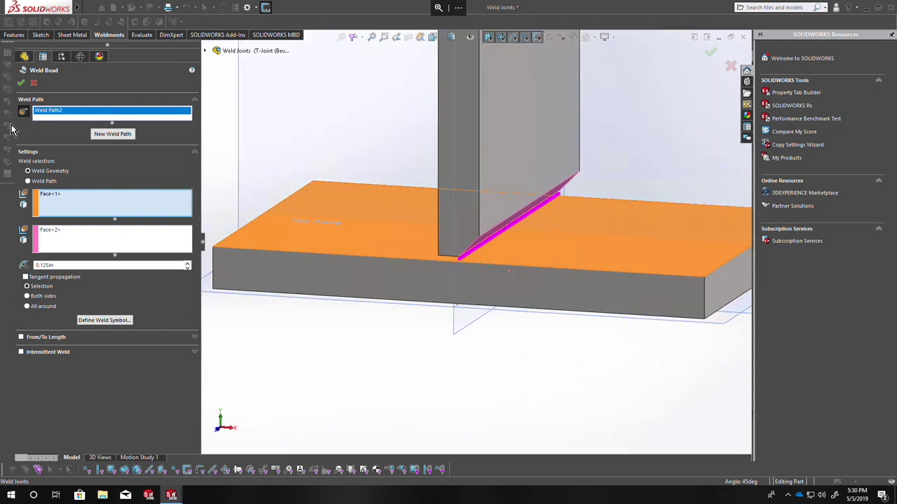
- Define a weld symbol reading 0.13 in the ANSI Weld Symbol dialog for the bevel bead
left_click(96, 321)
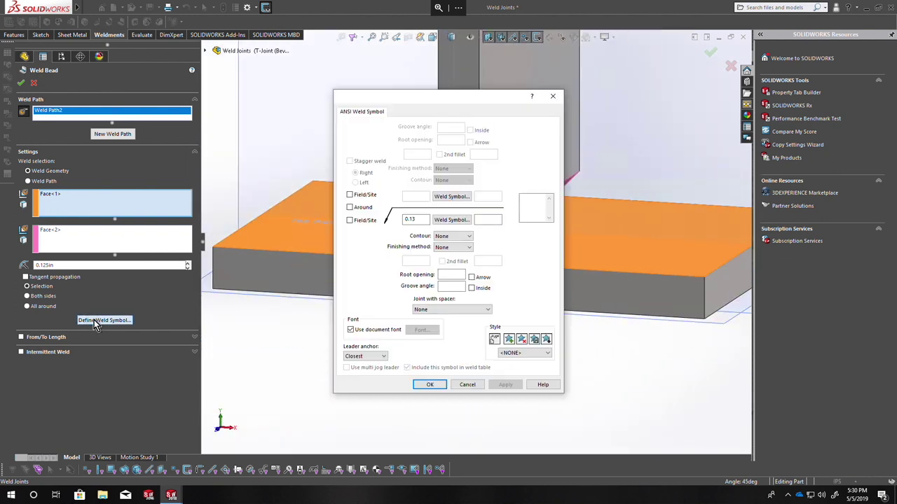
left_click_drag(437, 103, 295, 142)
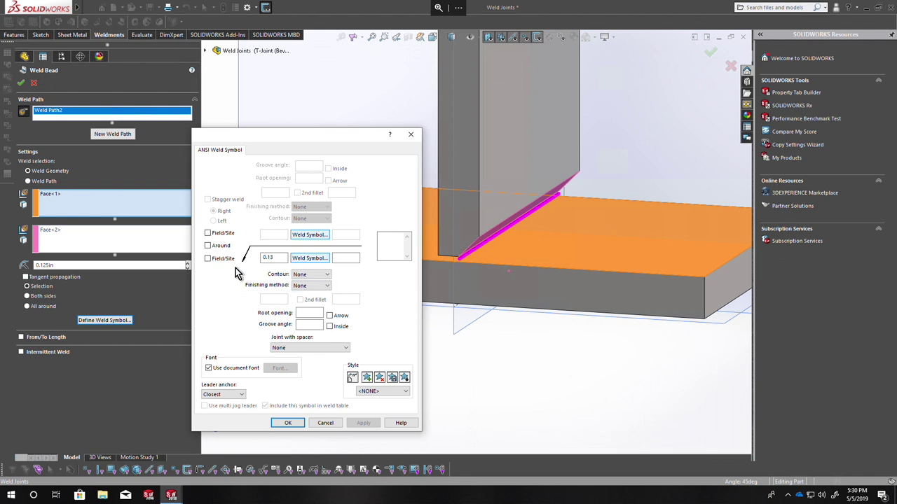
left_click(307, 258)
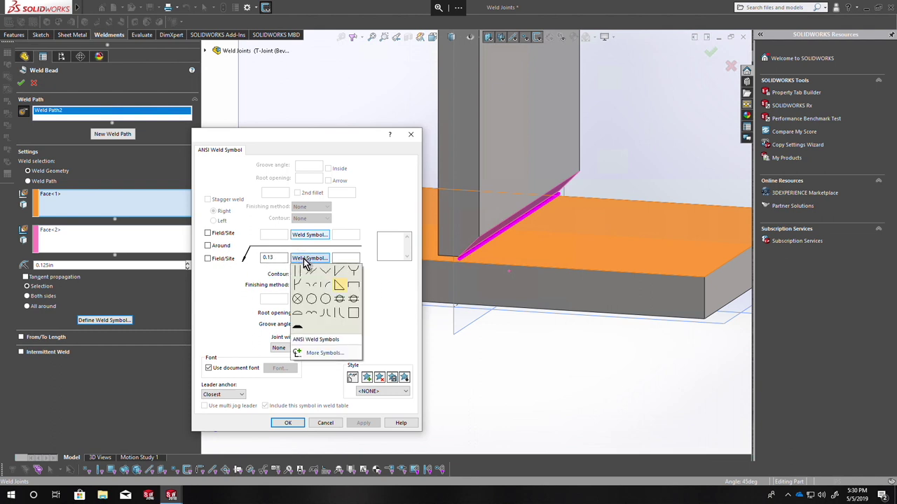
left_click(341, 279)
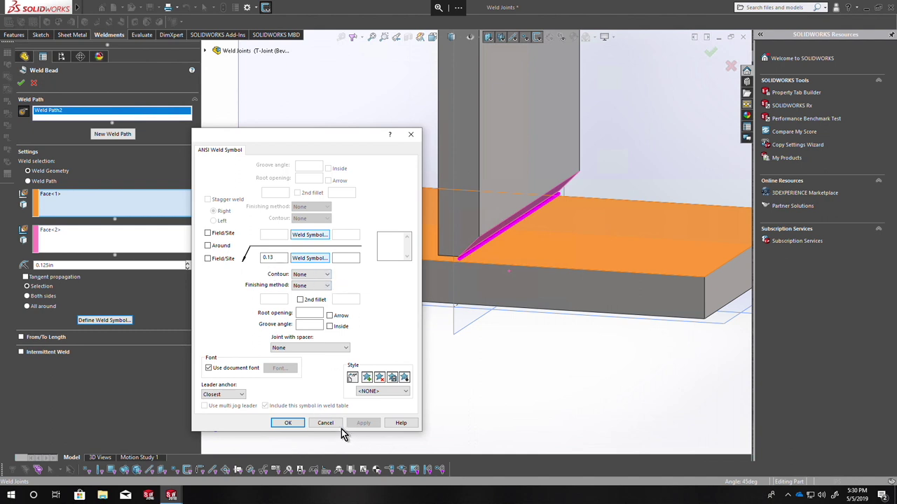
left_click(287, 424)
scroll(471, 185, "up", 3)
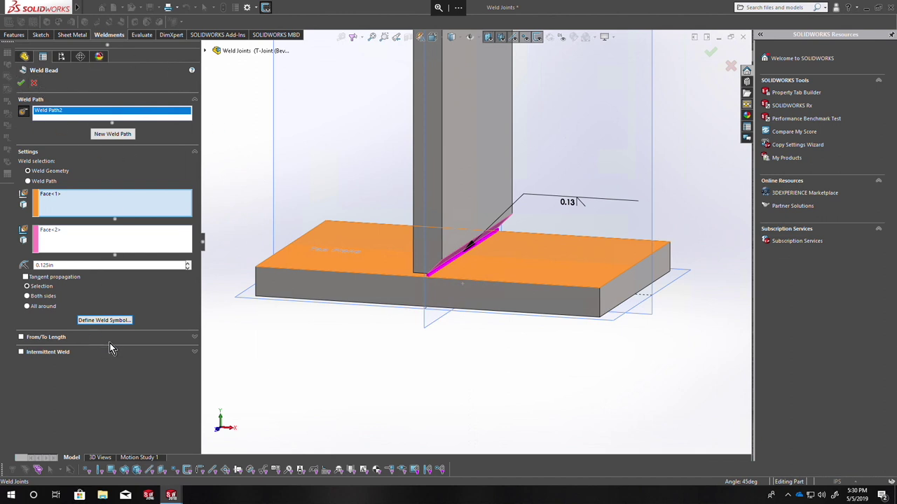
- Set the weld symbol's root opening to 1/16 and groove angle to 45°
left_click(108, 320)
left_click(452, 274)
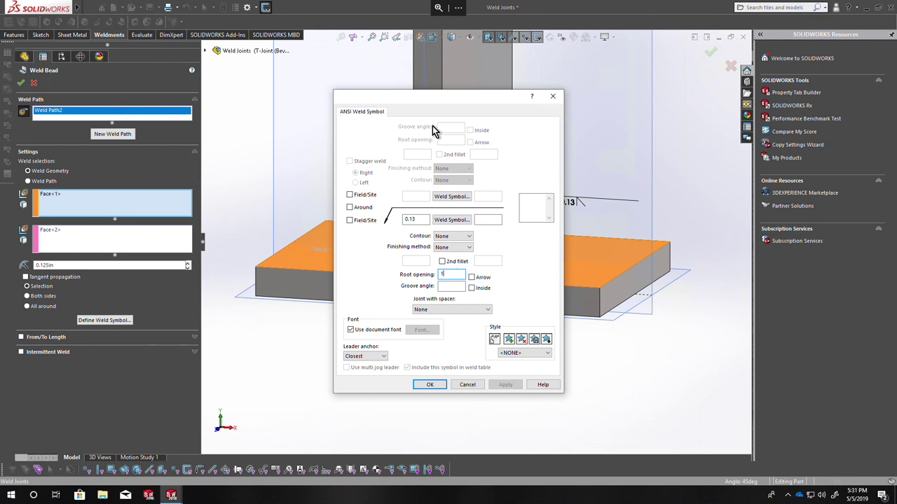
left_click(454, 287)
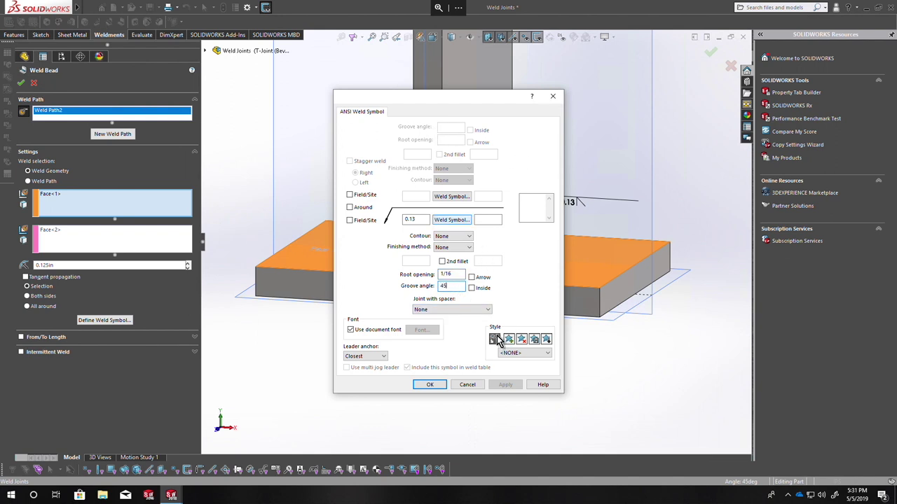
left_click(428, 385)
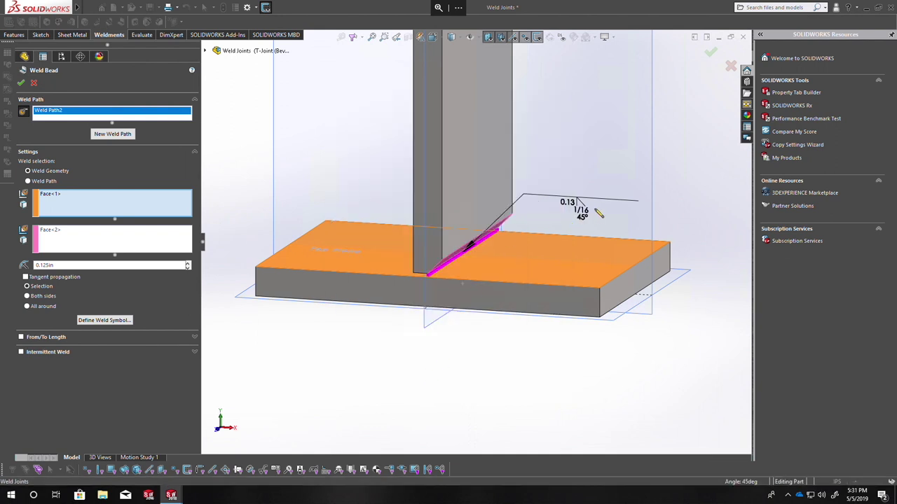
- Accept the finished bevel weld bead from a front view of the joint
scroll(562, 249, "down", 3)
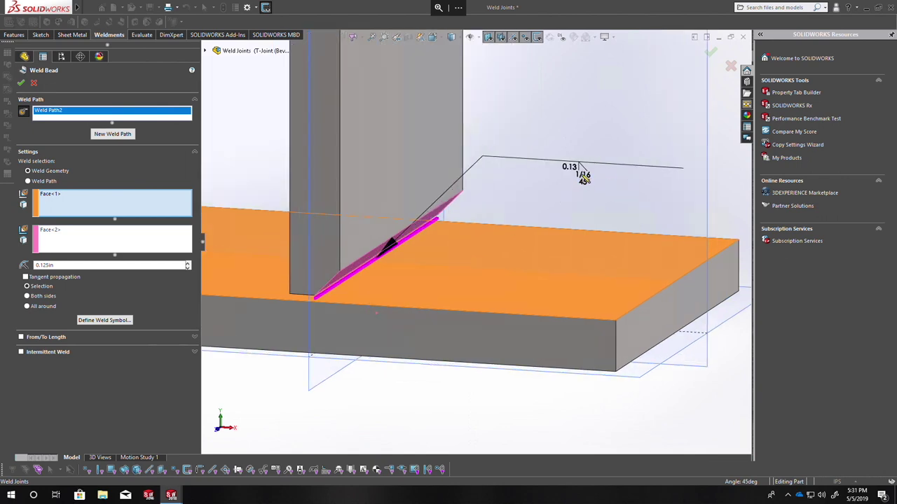
middle_click_drag(317, 336, 412, 217)
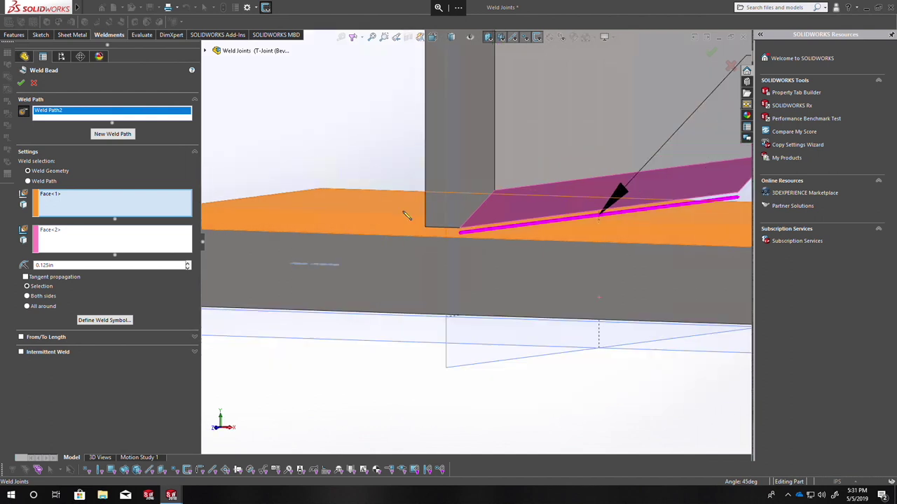
scroll(412, 216, "up", 3)
key("ctrl+1")
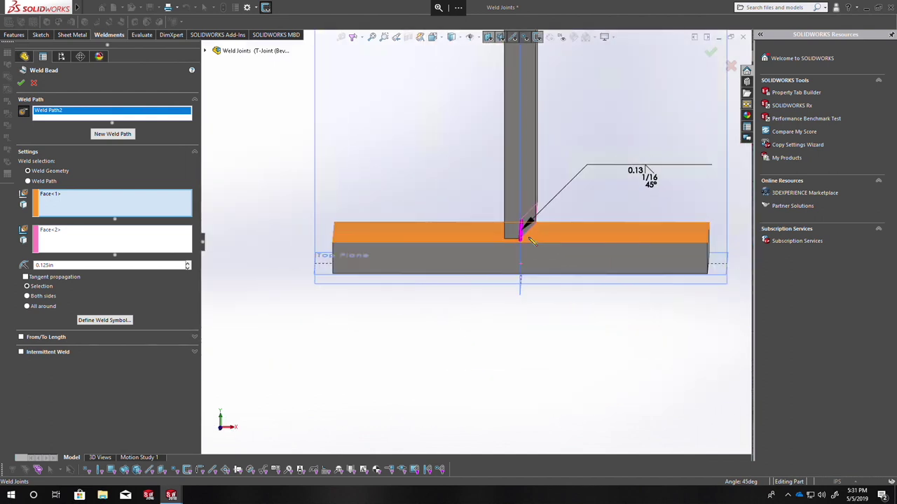
scroll(514, 288, "down", 3)
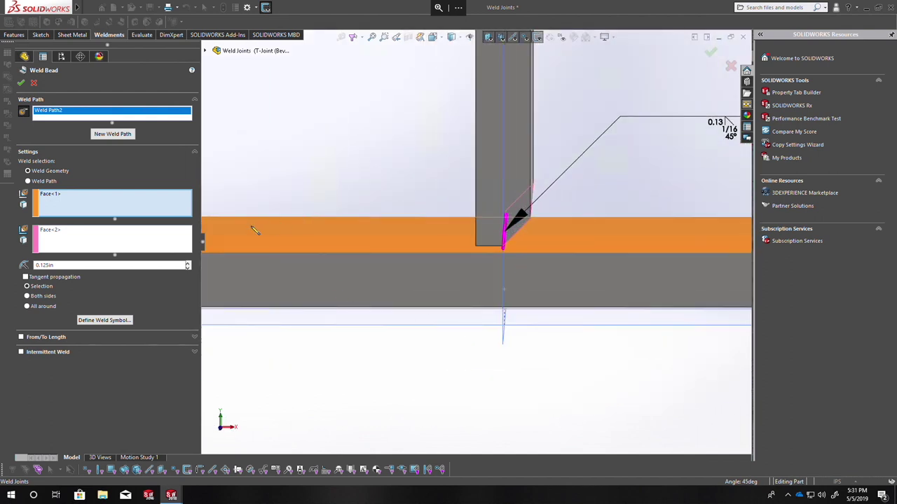
left_click(21, 82)
- Move the weld symbol down and to the right of the joint
scroll(341, 242, "up", 3)
middle_click_drag(621, 182, 519, 211)
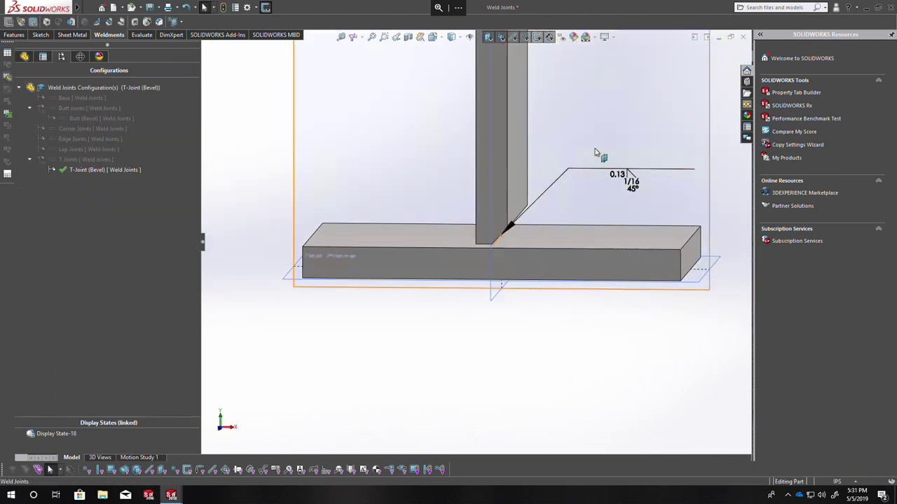
left_click_drag(585, 180, 597, 198)
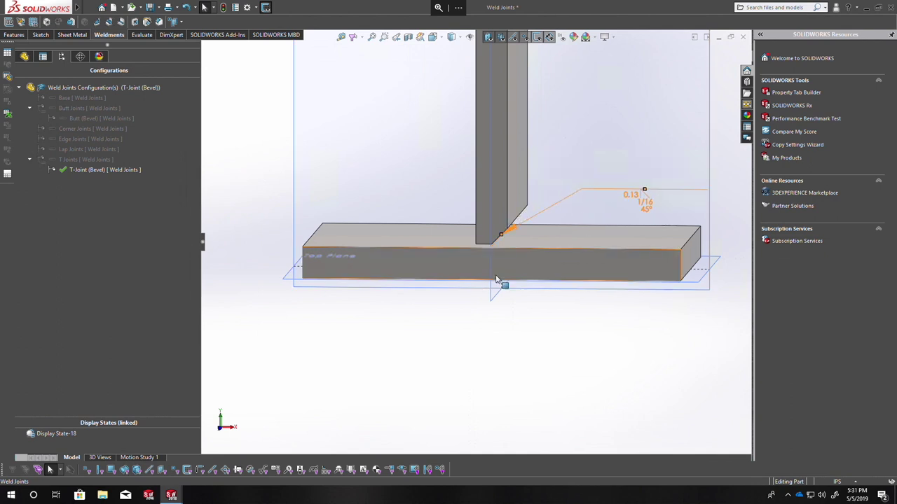